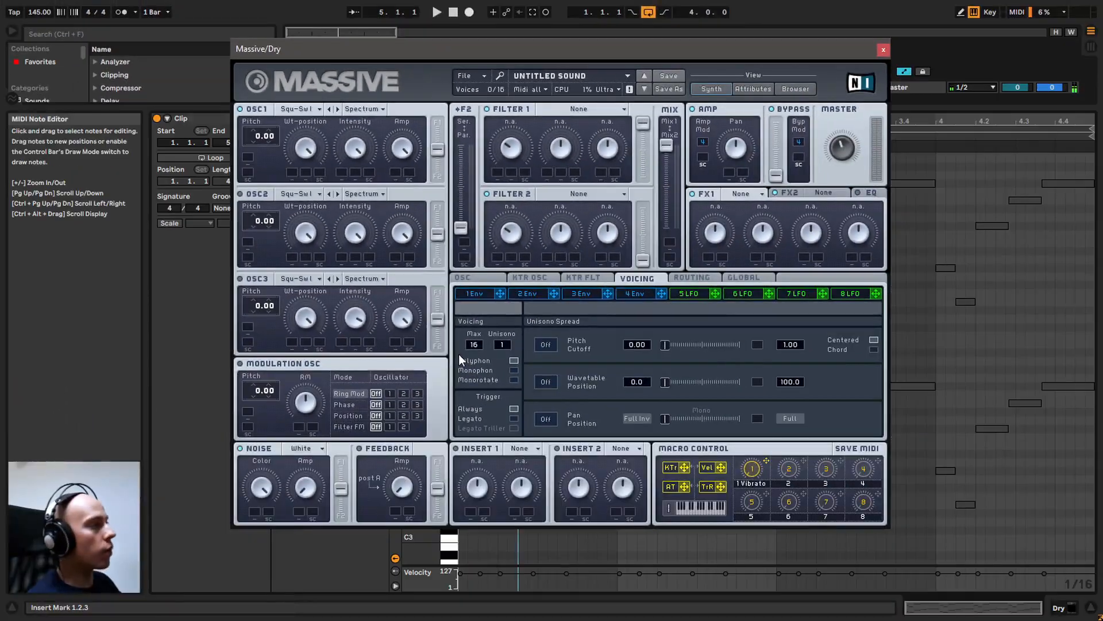
Close the Massive window, highlight the clip's lower and upper note layers, and play the clip
left_click(884, 46)
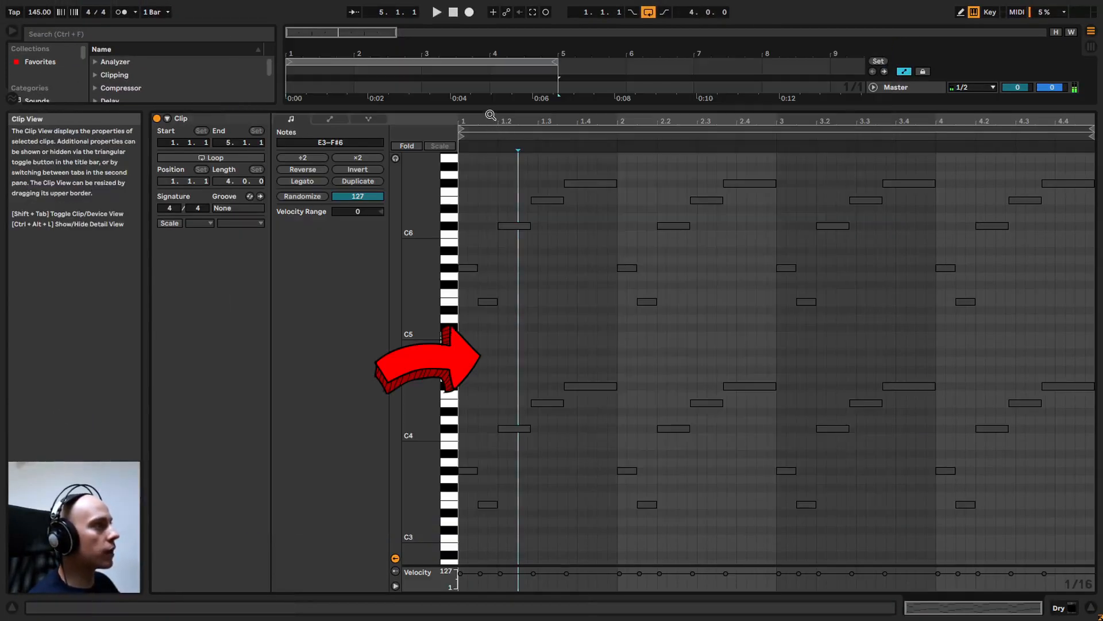
mouse_move(435, 177)
left_mouse_down()
mouse_move(435, 155)
mouse_move(438, 181)
left_mouse_up()
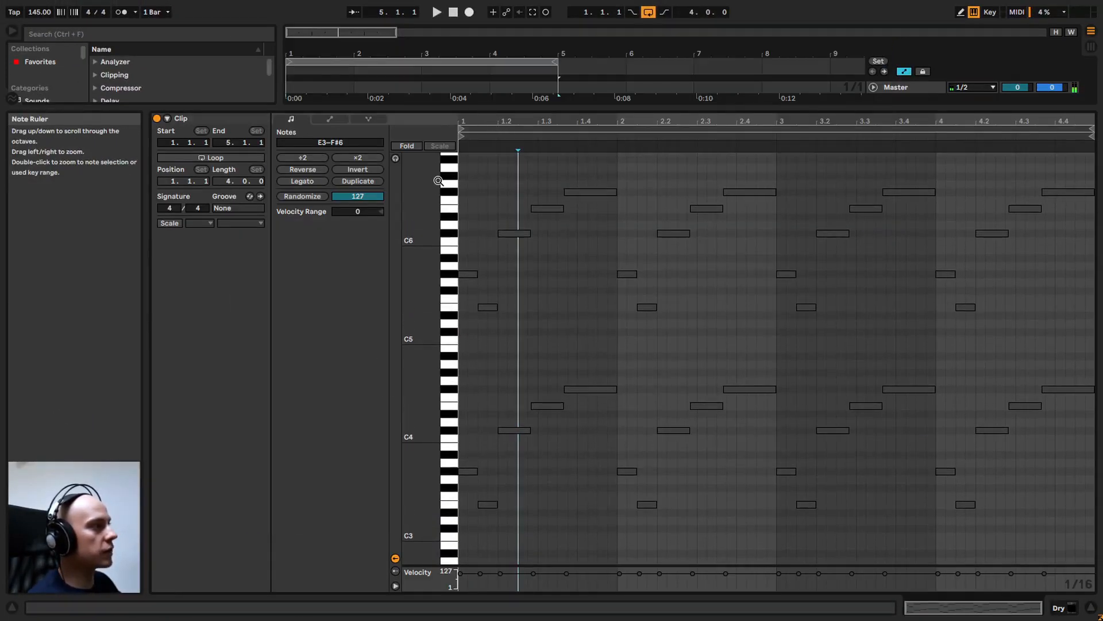
left_click(1074, 371)
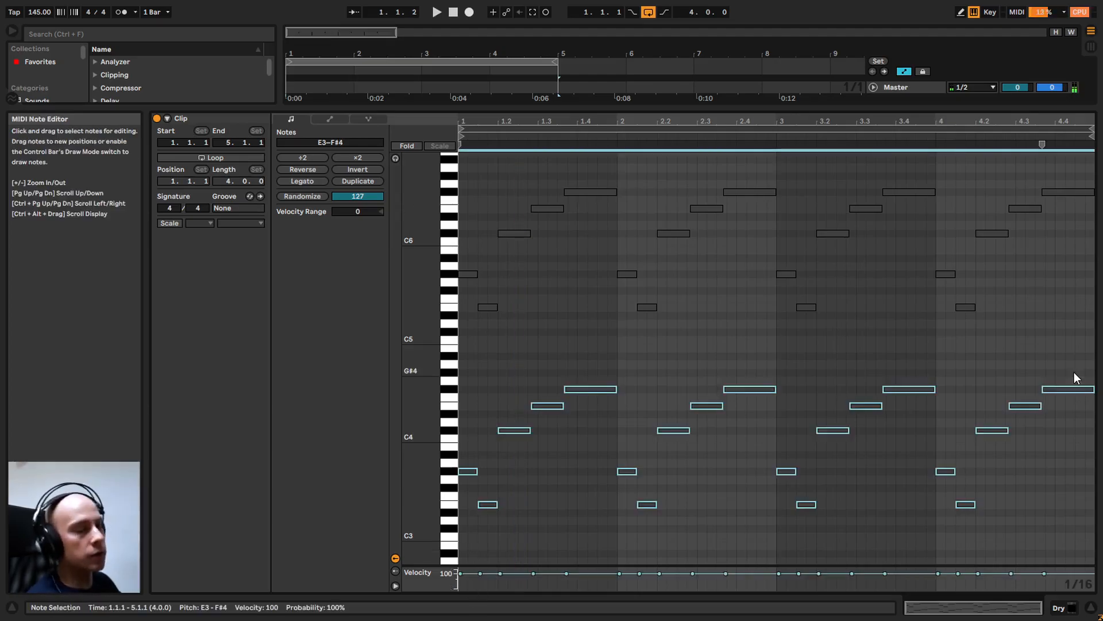
left_click_drag(898, 255, 469, 183)
left_click(481, 396)
key("space")
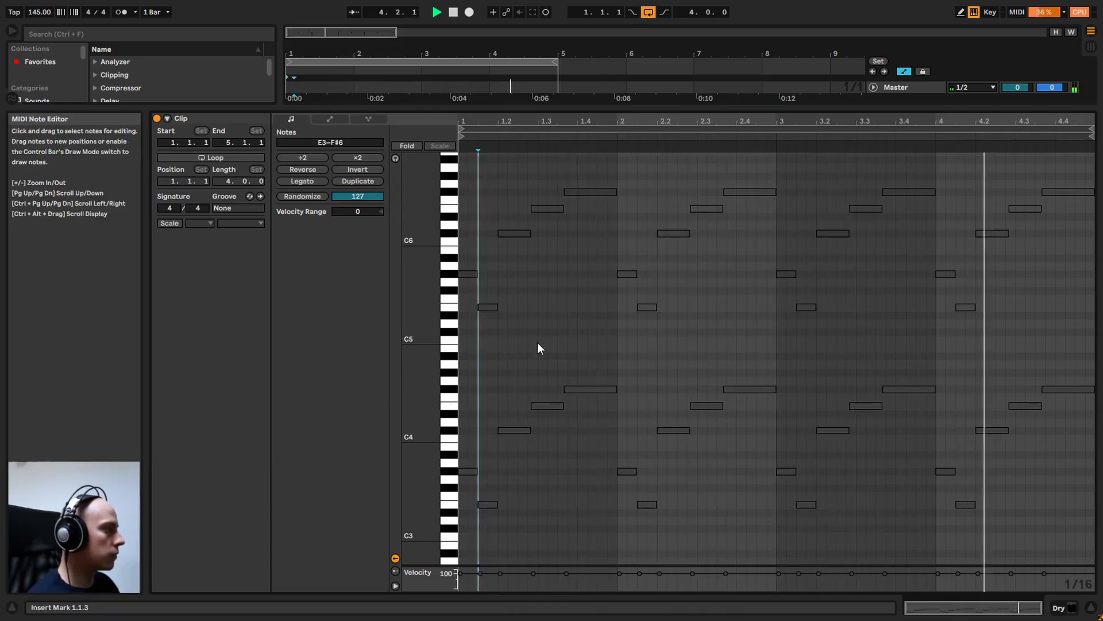
Highlight the clip's lower notes E3–F#4 and matching upper notes E5–F#6, and play the clip
left_click_drag(467, 560, 1062, 370)
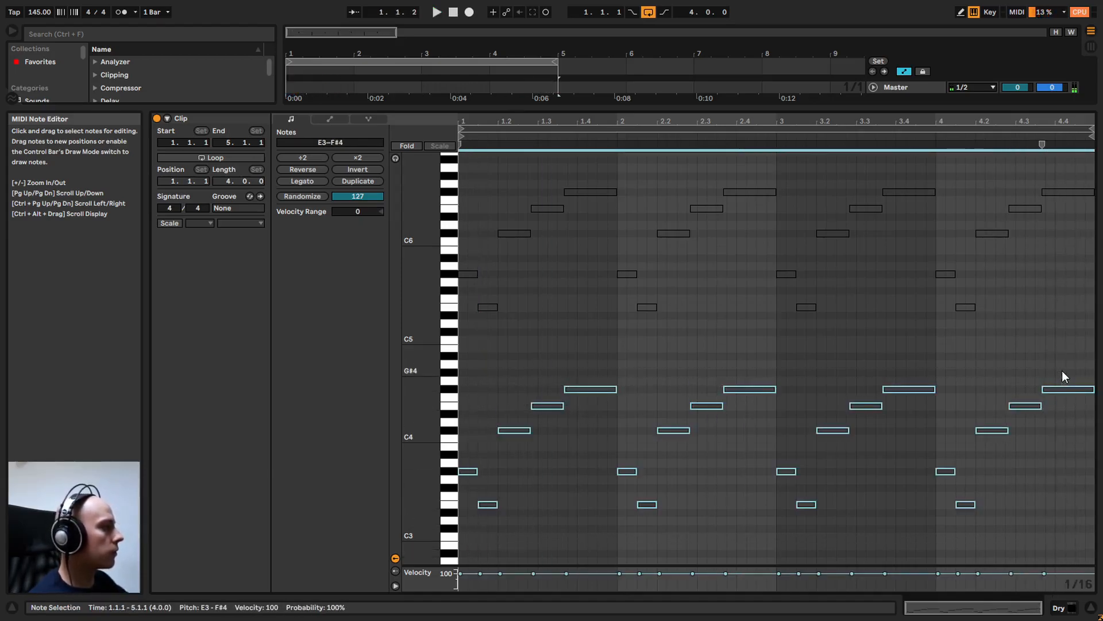
key("Up")
key("Up")
key("Up")
key("Up")
key("Up")
key("Up")
key("Up")
key("Up")
key("Up")
key("Up")
key("Up")
key("Up")
key("Up")
key("Up")
key("Up")
key("Up")
key("Up")
key("Up")
key("Up")
key("Up")
key("Up")
key("Up")
key("Up")
key("Up")
key("space")
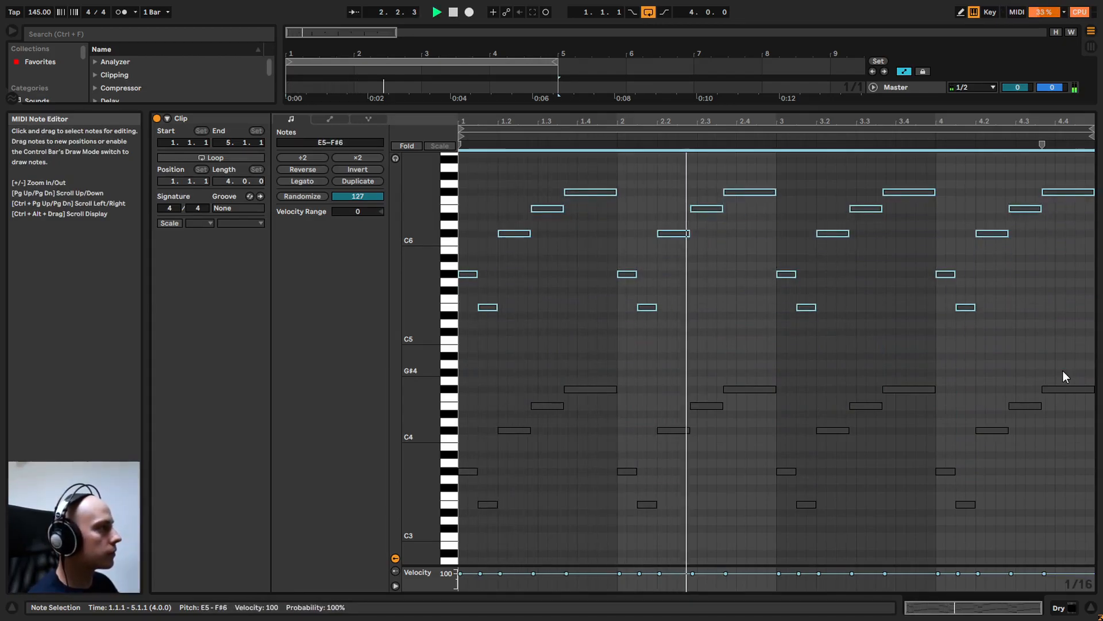
left_click(777, 361)
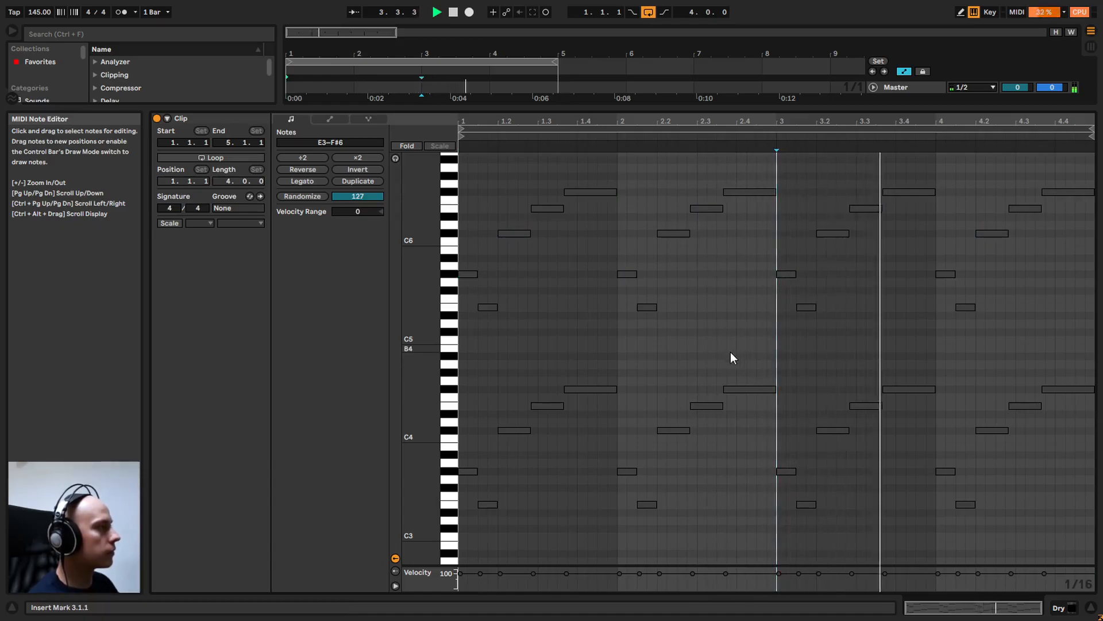
Reopen Massive on the Dry track, stop playback and set Insert 1 to Sample & Hold
key("shift+Tab")
left_click(188, 467)
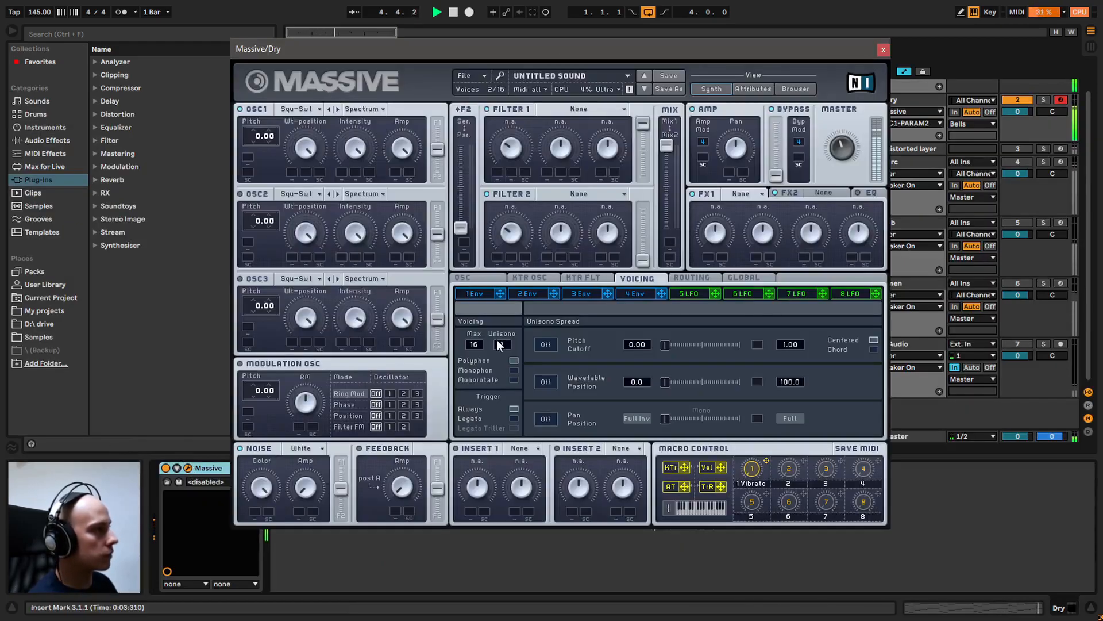
key("space")
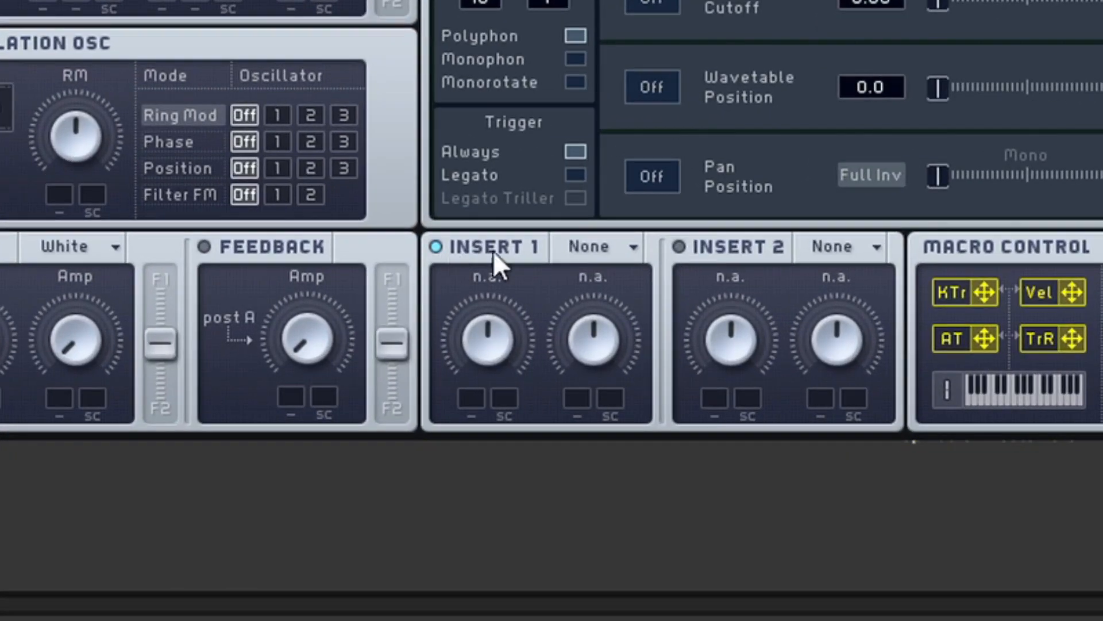
left_click(589, 247)
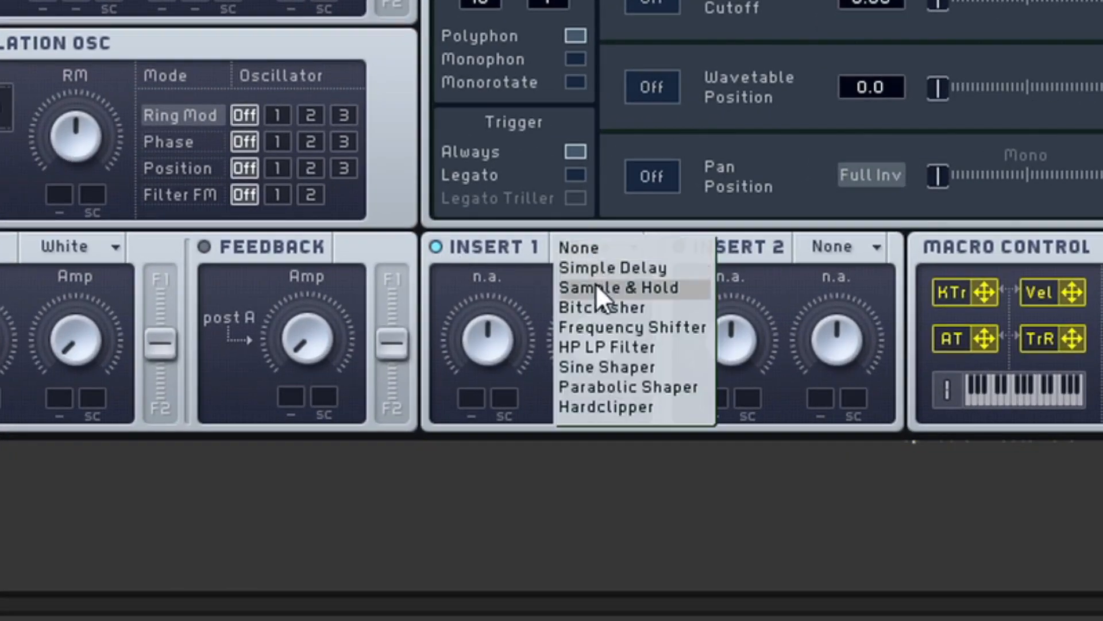
left_click(595, 284)
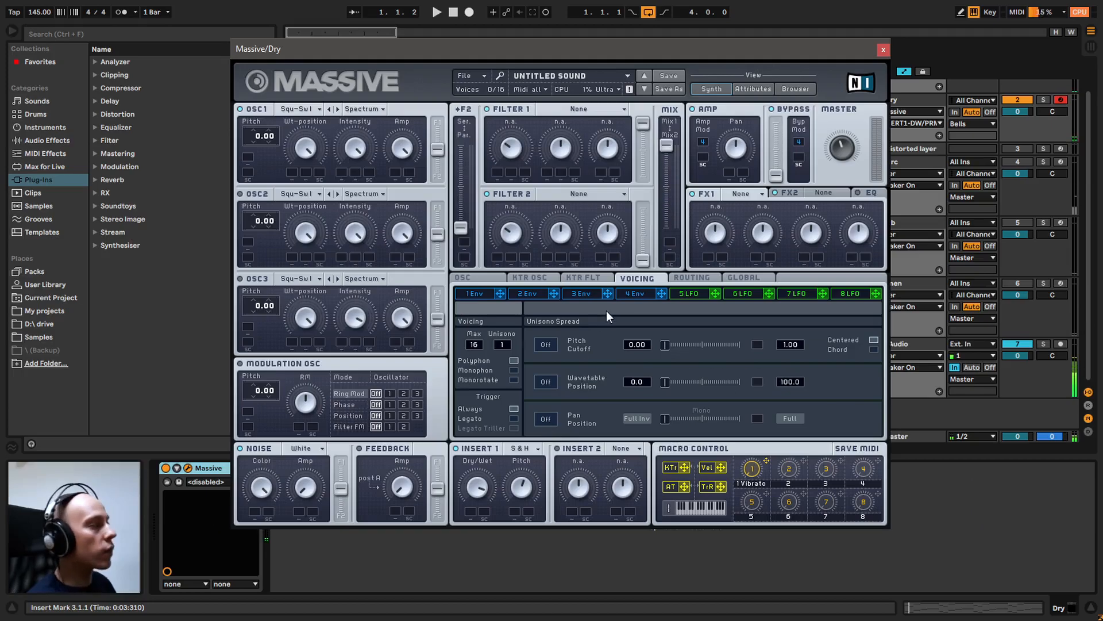
Try out different decay level and decay time settings on envelope 4
left_click(632, 294)
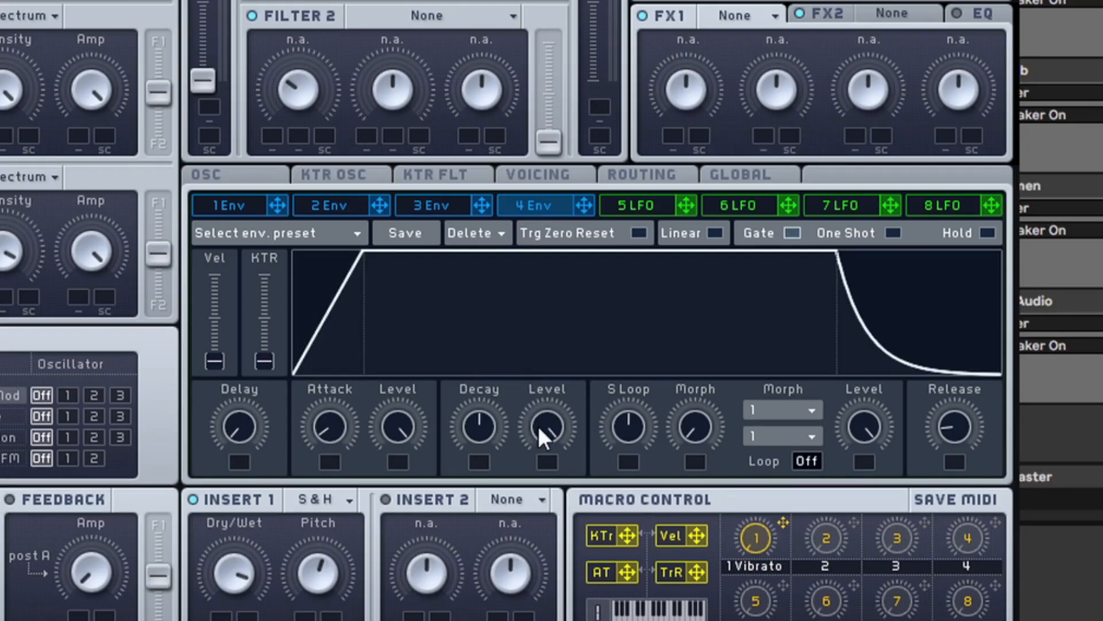
scroll(546, 427, "down", 2)
scroll(539, 430, "down", 10)
scroll(540, 430, "down", 5)
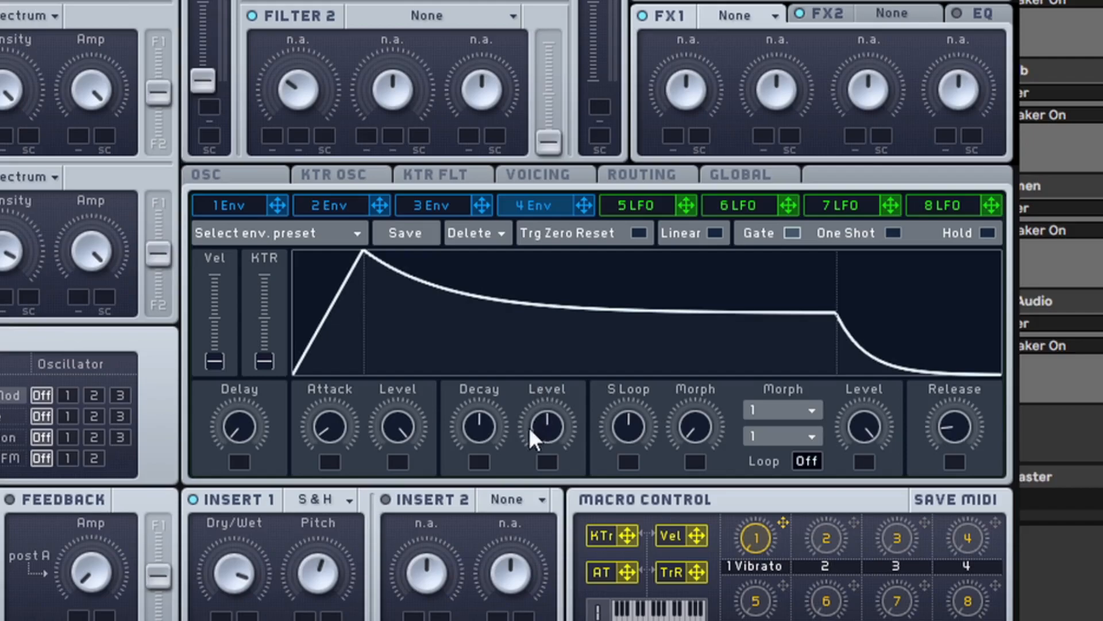
left_click_drag(556, 429, 555, 429)
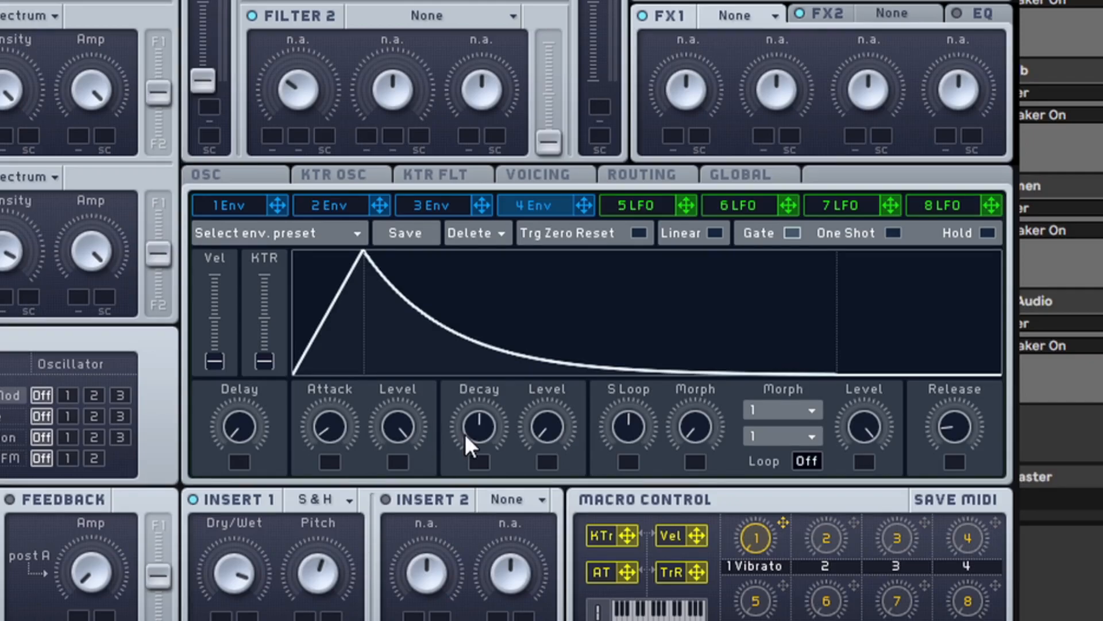
scroll(546, 426, "up", 5)
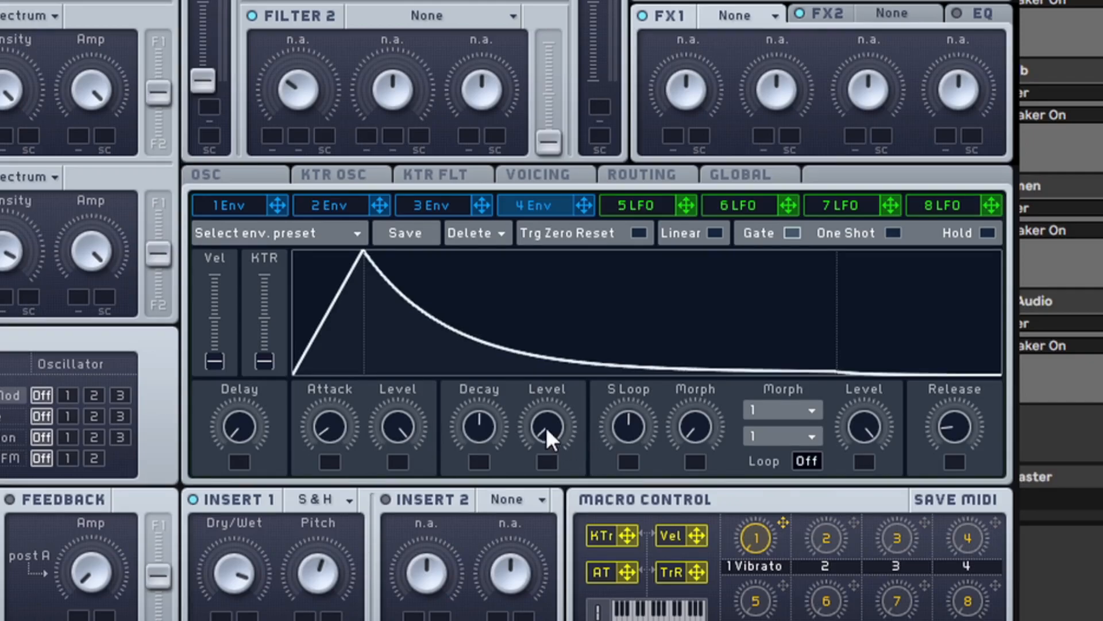
scroll(546, 426, "up", 5)
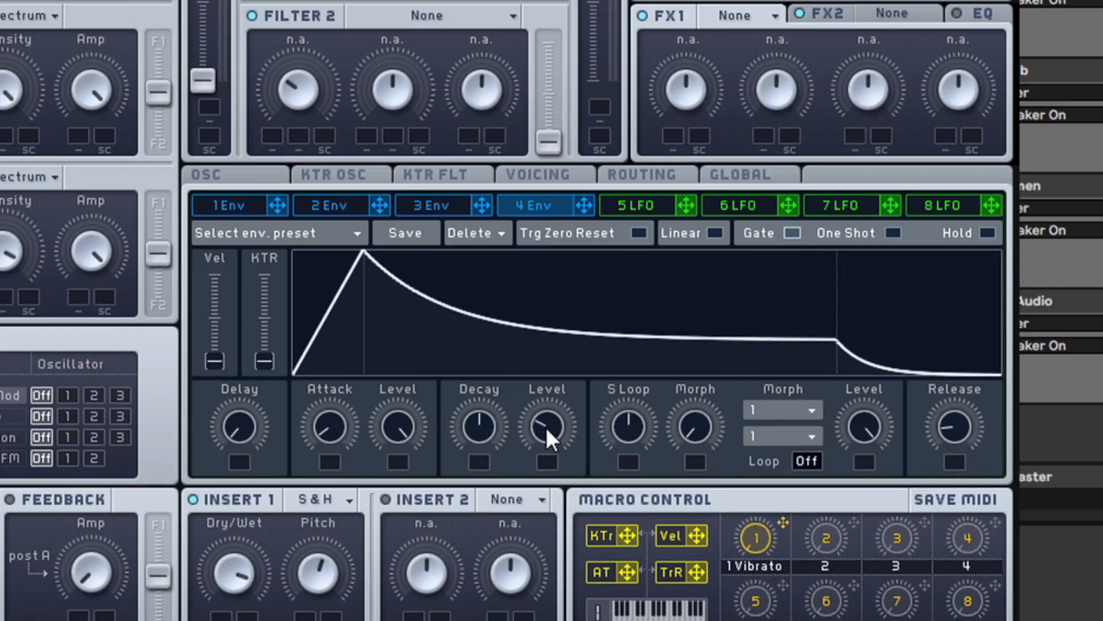
scroll(546, 426, "up", 3)
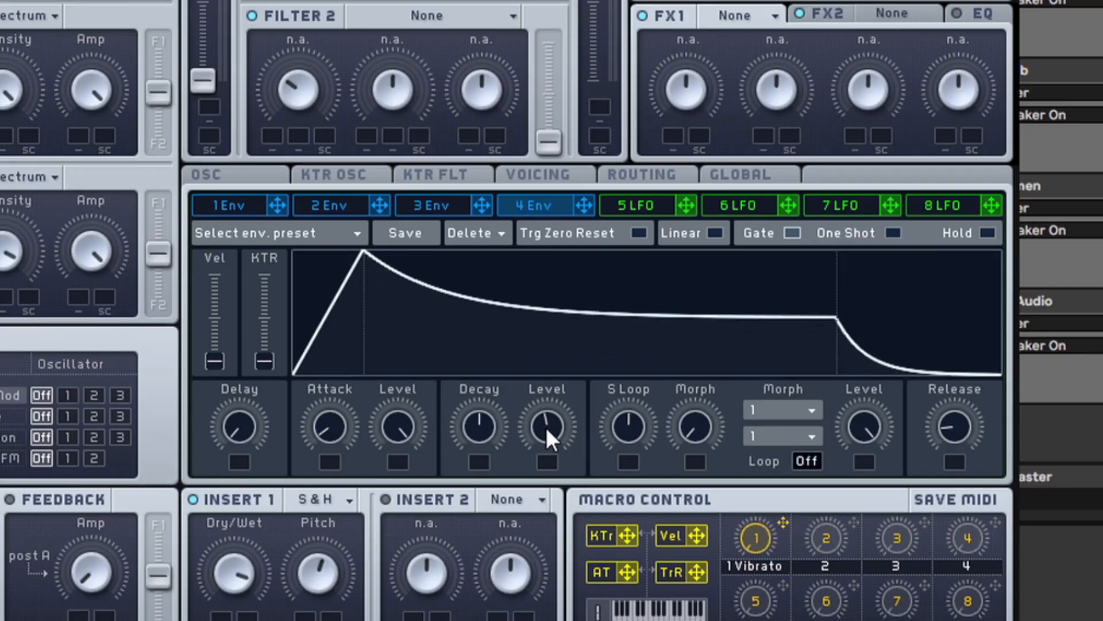
scroll(484, 425, "down", 3)
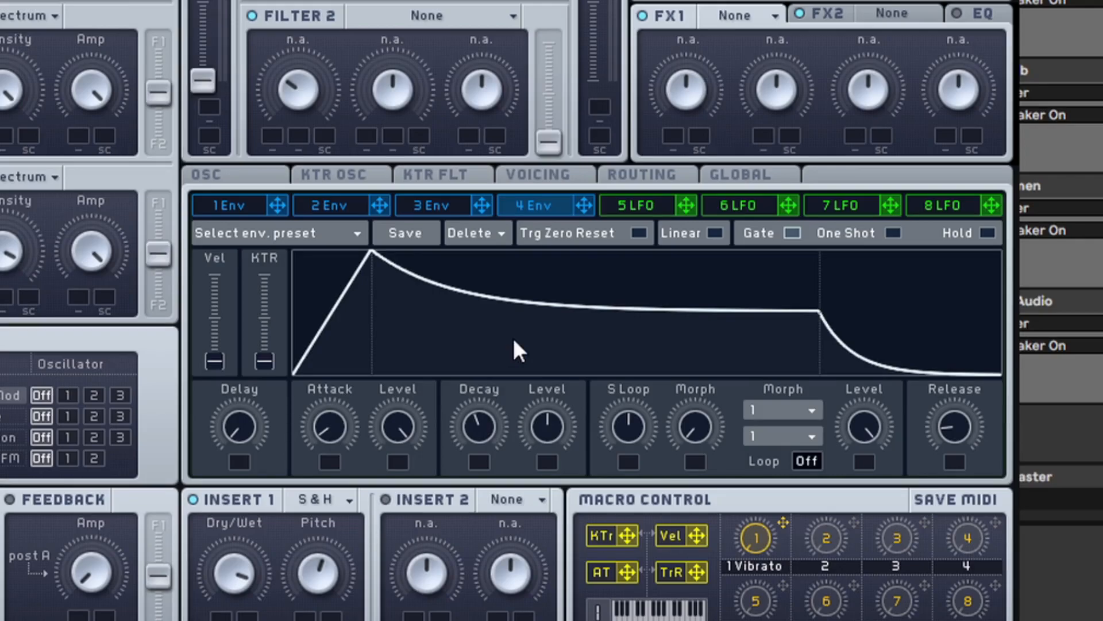
Load the user envelope preset "IHM – IEB bells vol env" into envelope 4
left_click(252, 233)
mouse_move(250, 248)
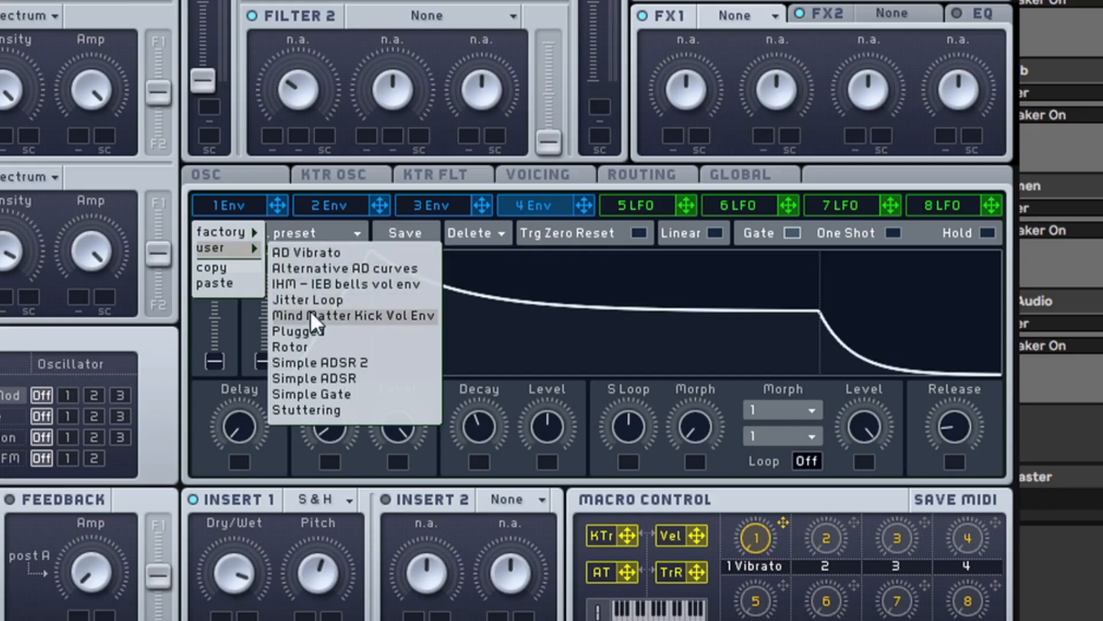
left_click(322, 284)
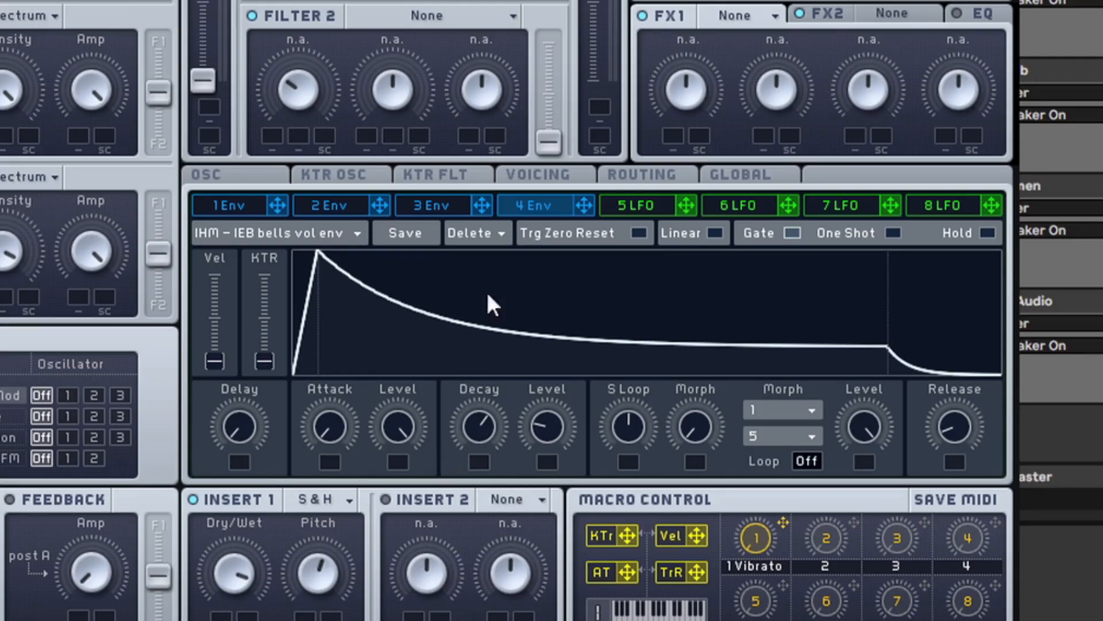
Set Insert 2 to HP LP Filter and adjust its Hp and Lp amounts
left_click(623, 176)
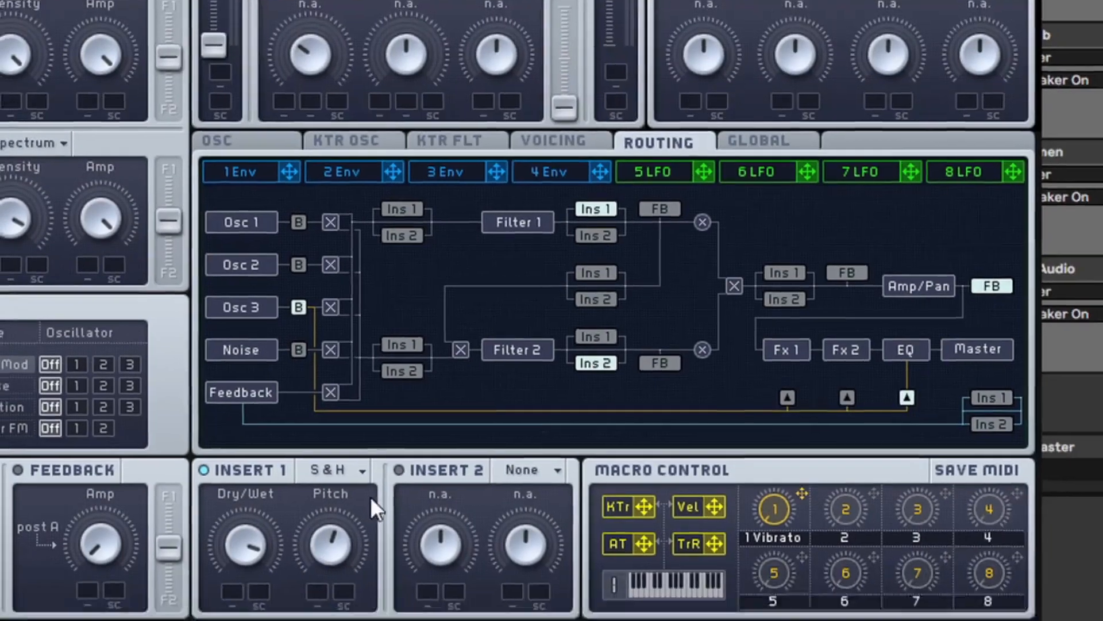
left_click(386, 499)
left_click(644, 277)
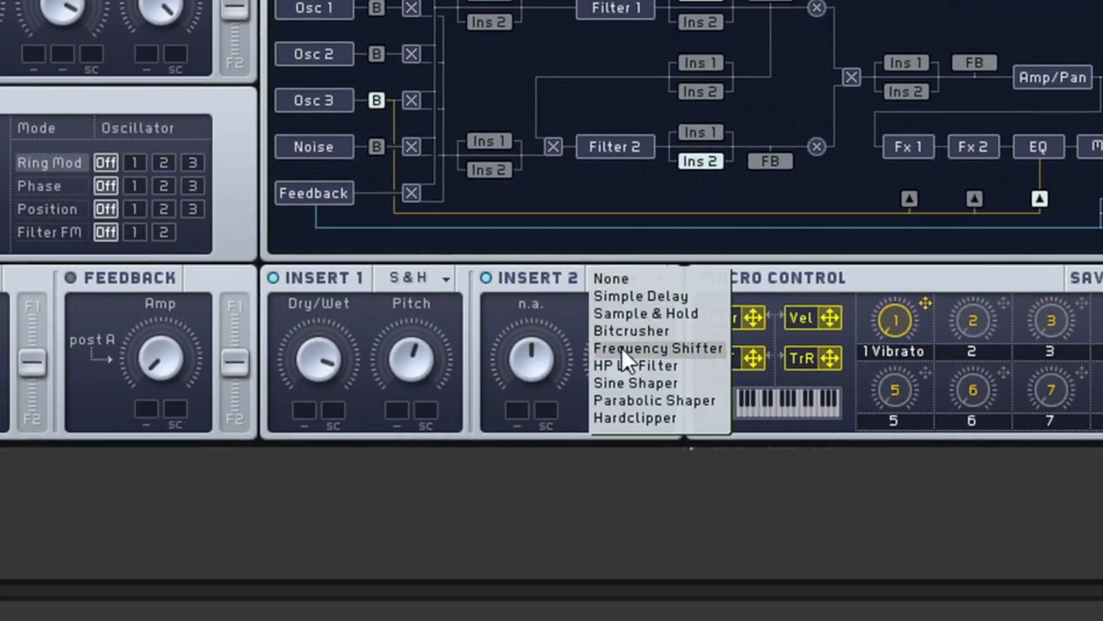
left_click(631, 366)
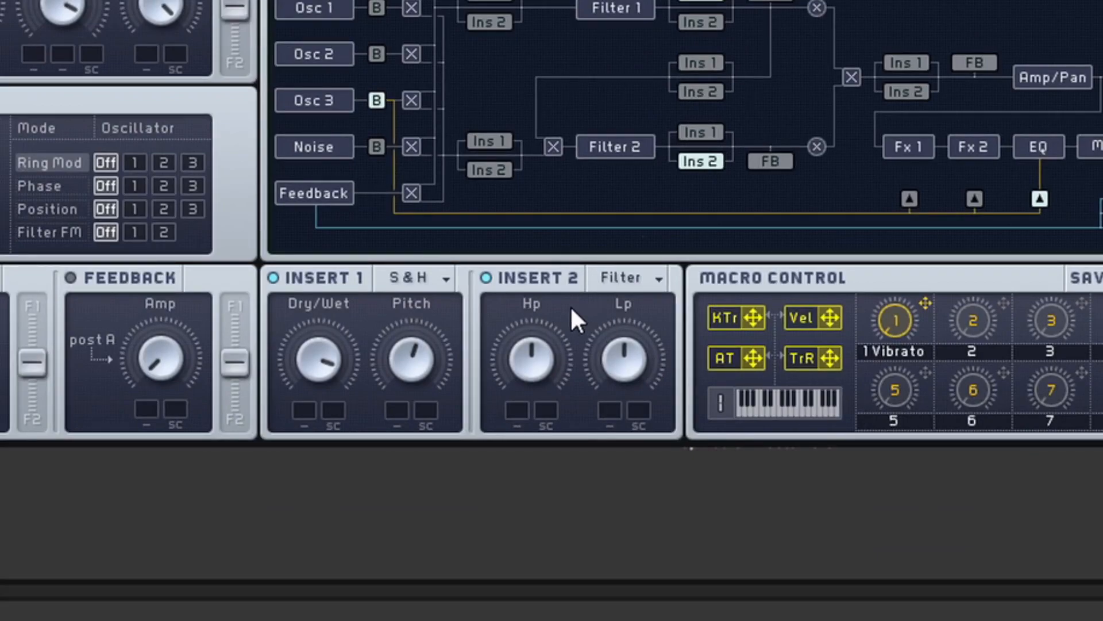
left_click_drag(523, 306, 525, 289)
left_click_drag(624, 338, 623, 303)
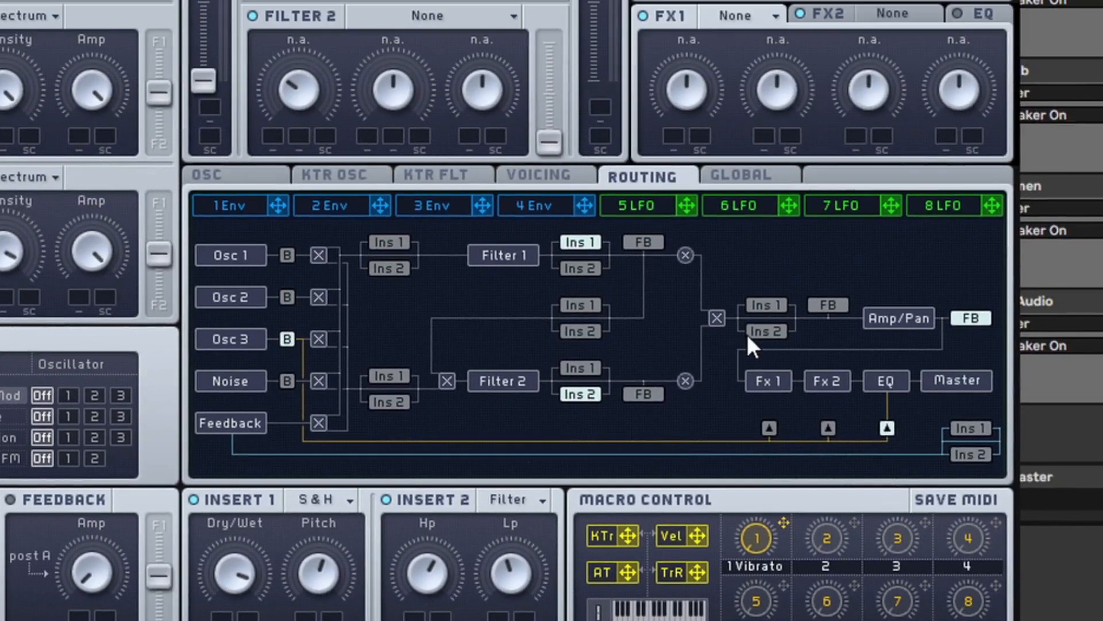
Route Insert 2 between the filter mix and Amp/Pan, and readjust its Hp and Lp amounts
left_click(782, 333)
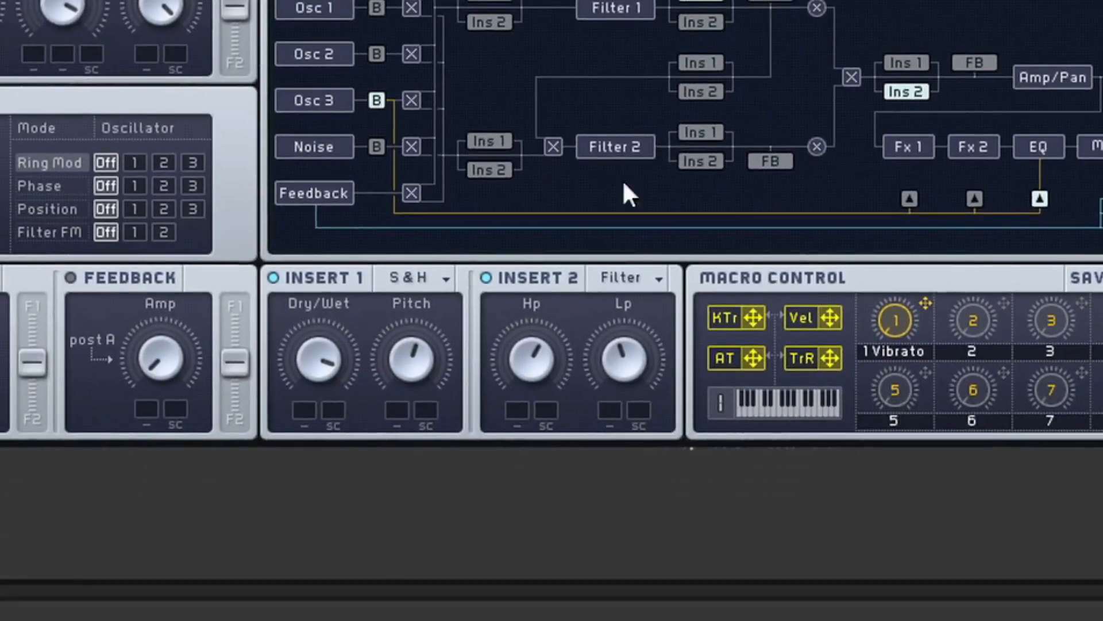
left_click_drag(526, 344, 564, 411)
left_click_drag(619, 348, 533, 198)
Change Insert 2 to Sine Shaper and adjust its Dry/Wet amount
left_click(611, 286)
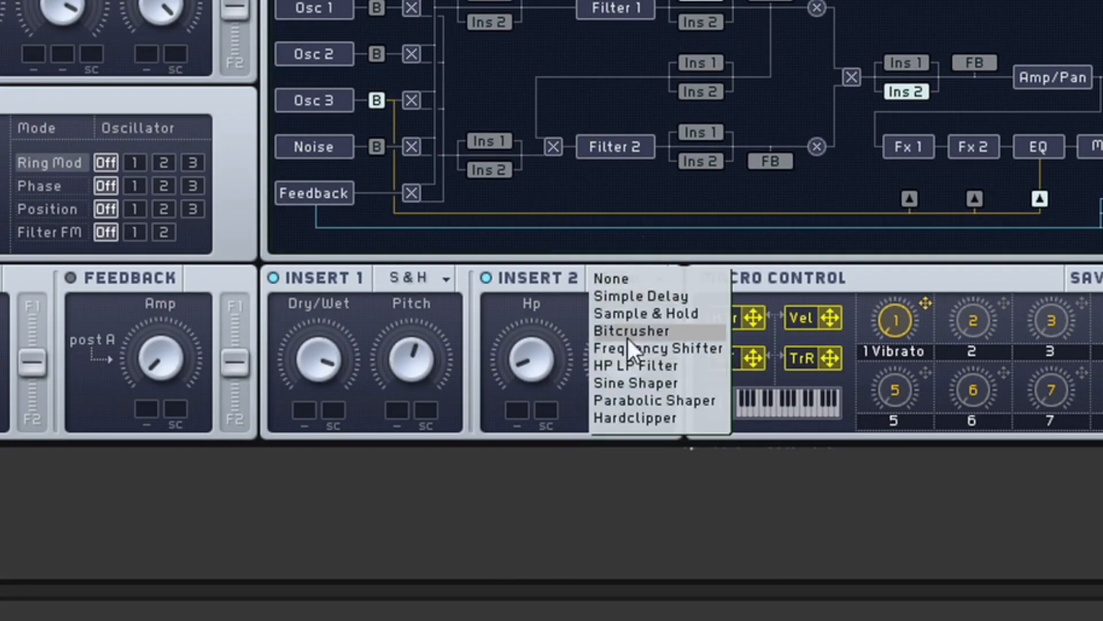
left_click(638, 383)
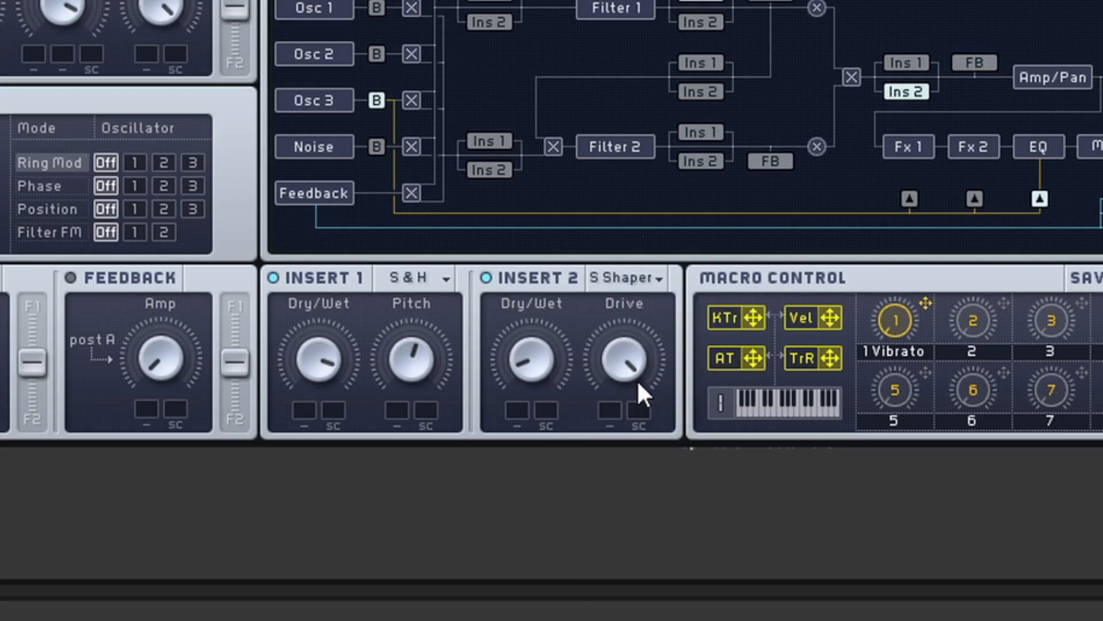
left_click_drag(537, 367, 537, 367)
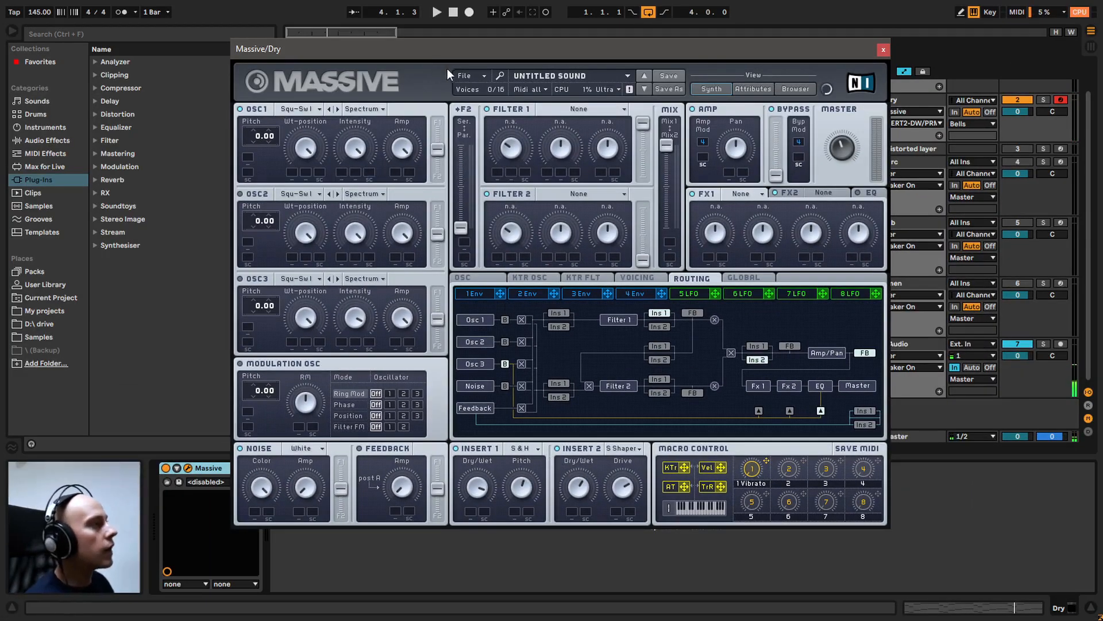
Load the recent sound "I Hate Models - Intergalactic Emotional Breakdown Beat Recreation - Bells" and show envelope 4
left_click(464, 75)
mouse_move(524, 92)
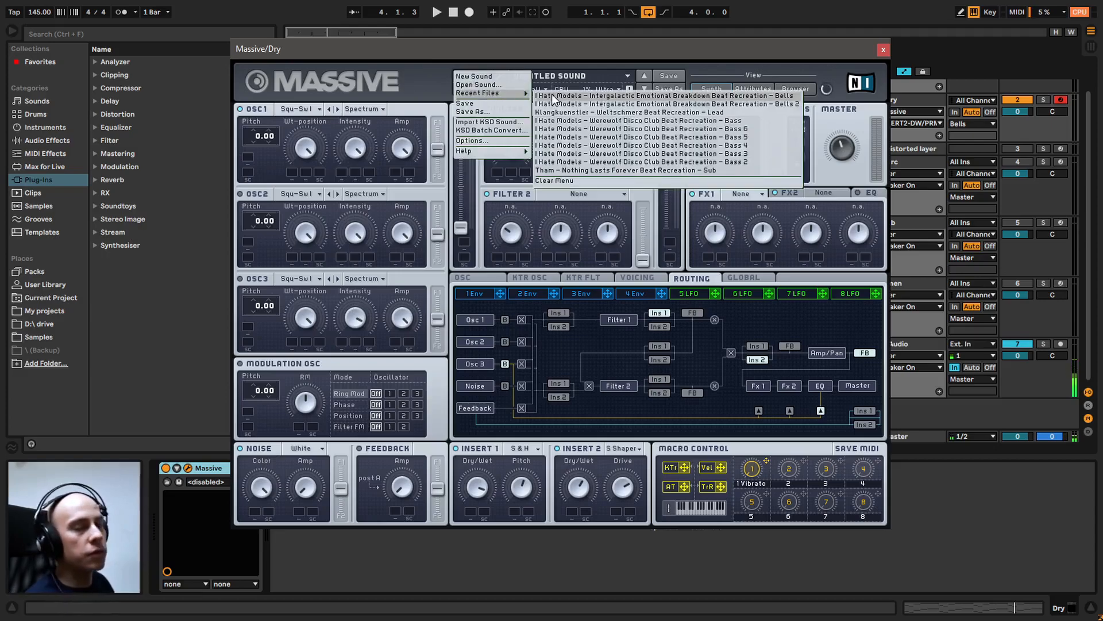
left_click(553, 96)
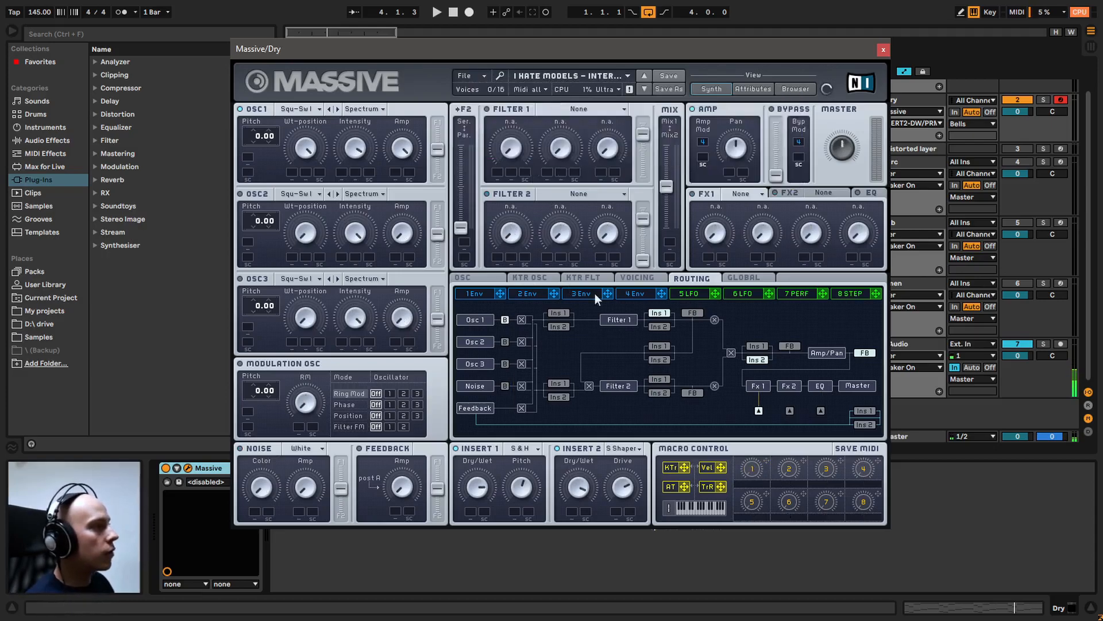
left_click(633, 290)
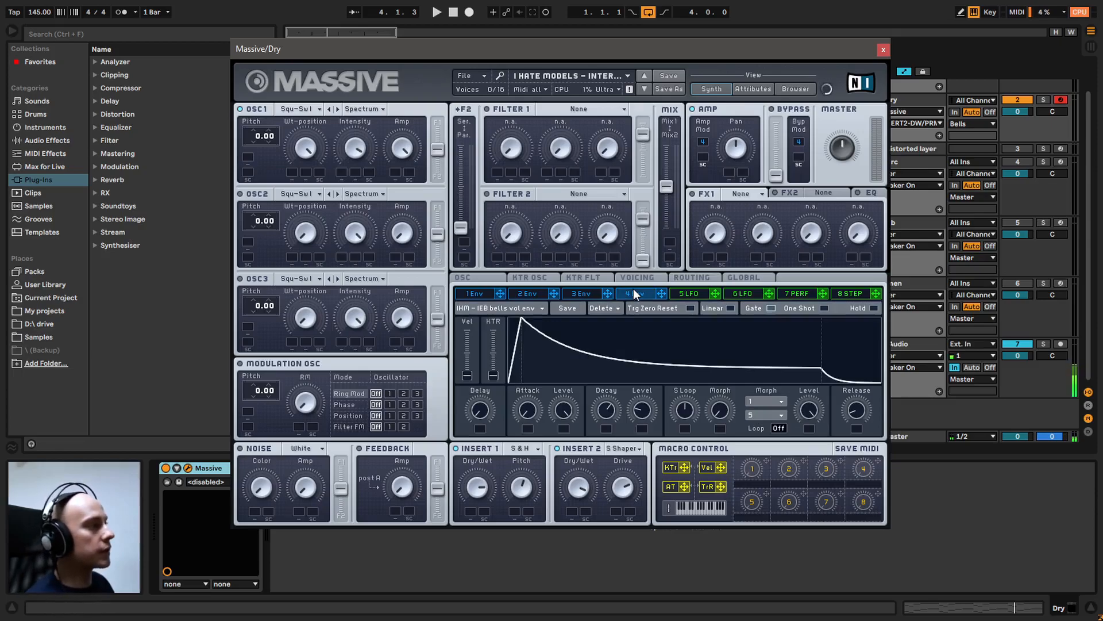
Audition the clip with the loaded bells sound and stop playback
key("space")
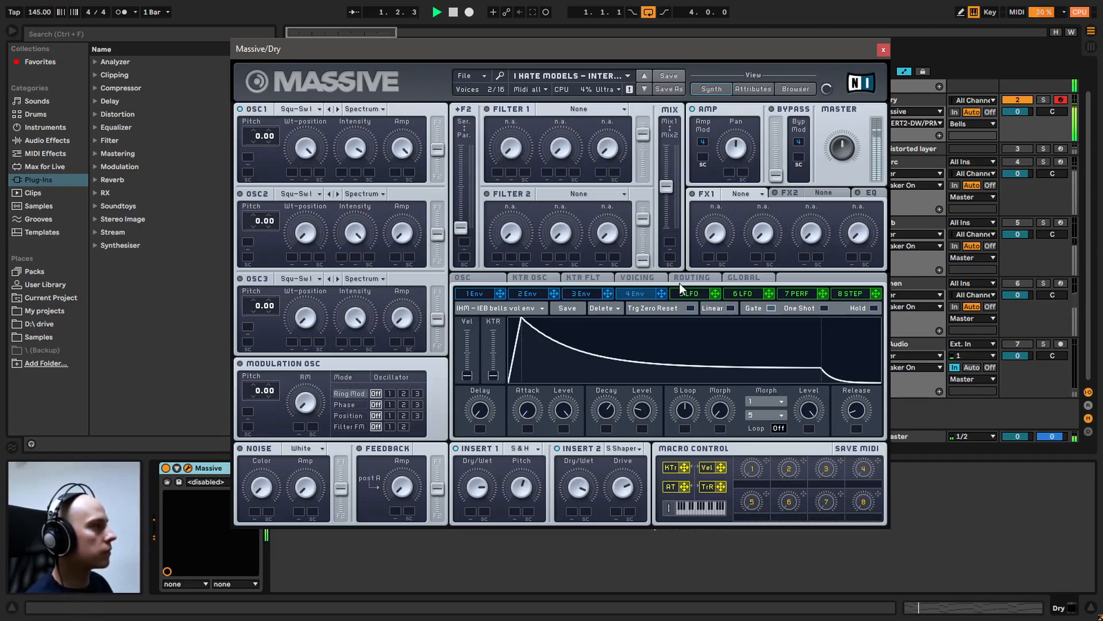
key("space")
key("F7")
Close the Massive window and add the TDR Nova equalizer after Massive on the Dry track
left_click(884, 50)
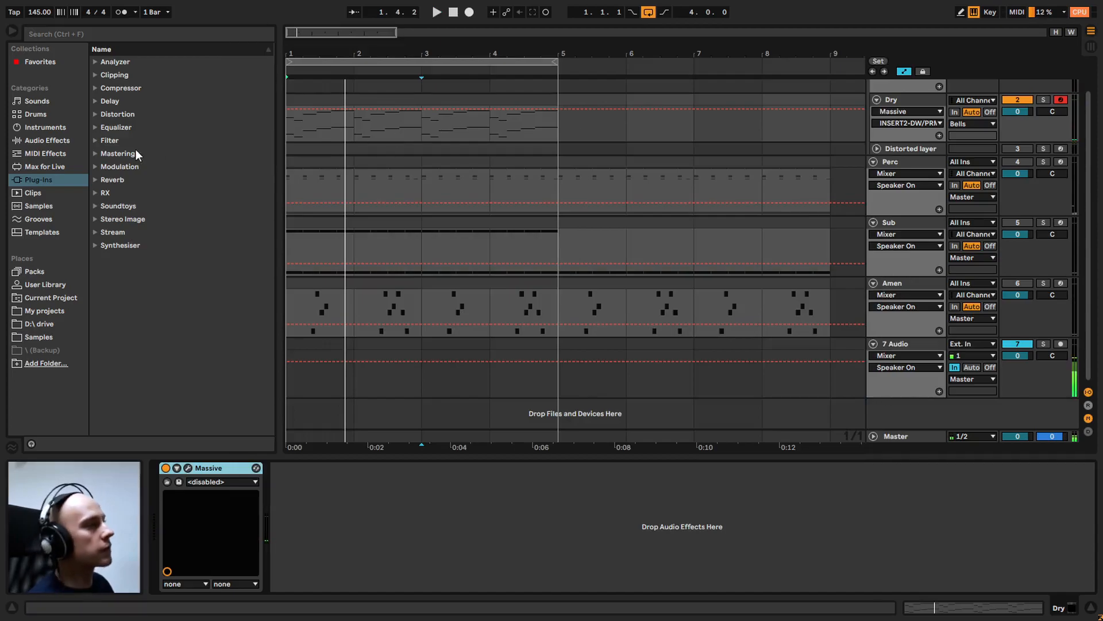
left_click(95, 129)
left_click_drag(133, 153, 402, 522)
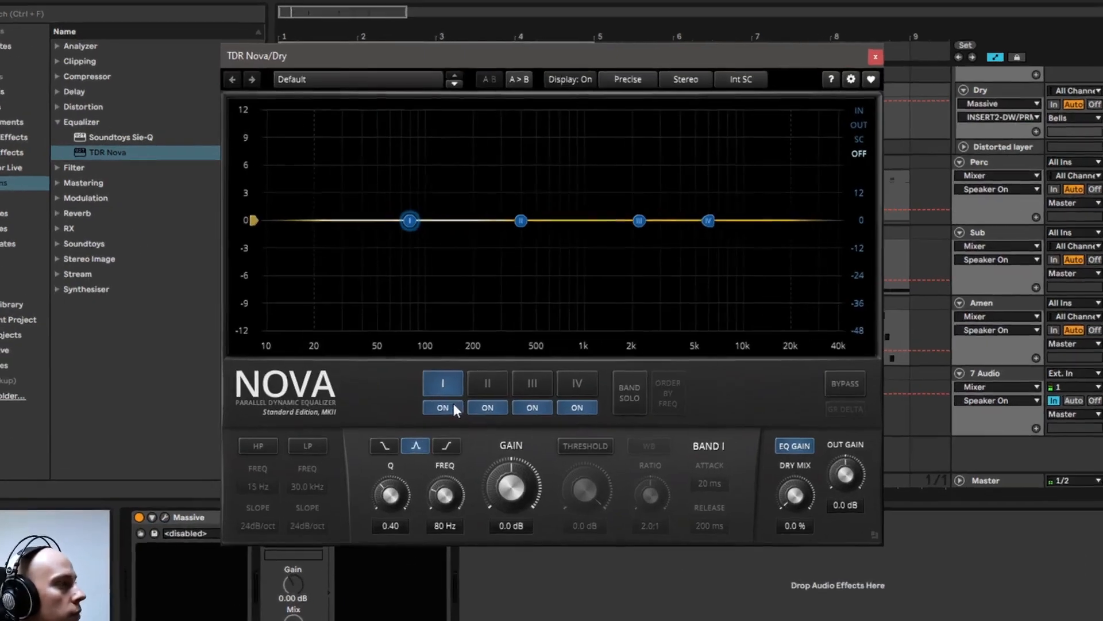
Turn off all four EQ bands, I to IV, in TDR Nova
left_click(433, 374)
left_click(466, 373)
left_click(534, 415)
left_click(572, 416)
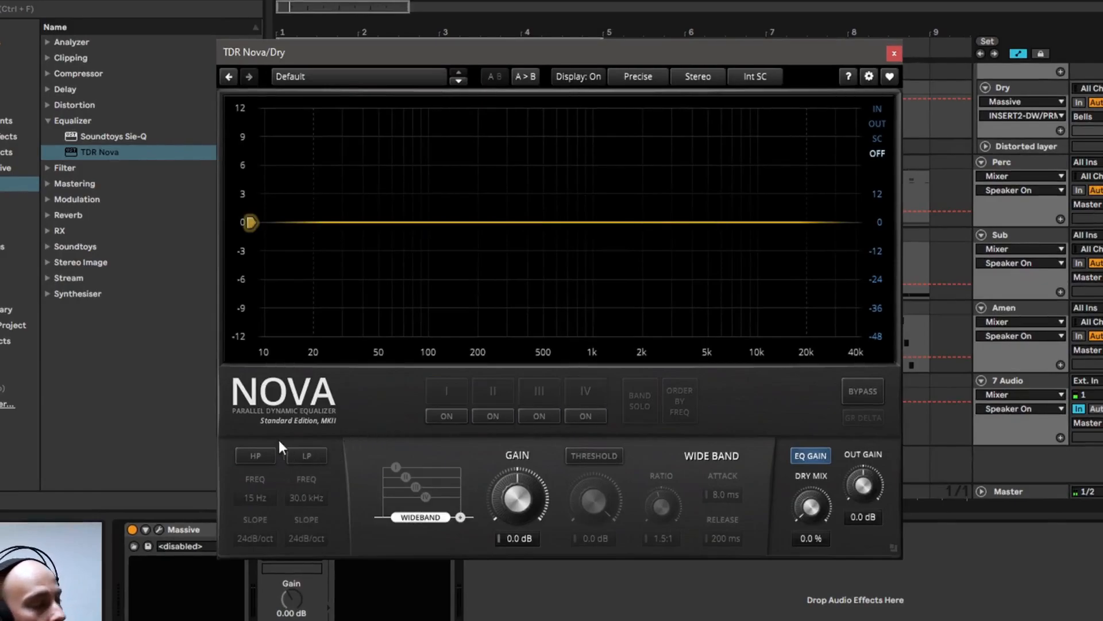
Enable TDR Nova's high-pass filter with a 12 dB/oct slope and set its frequency to 163 Hz
left_click(257, 456)
left_click(258, 539)
scroll(259, 535, "down", 2)
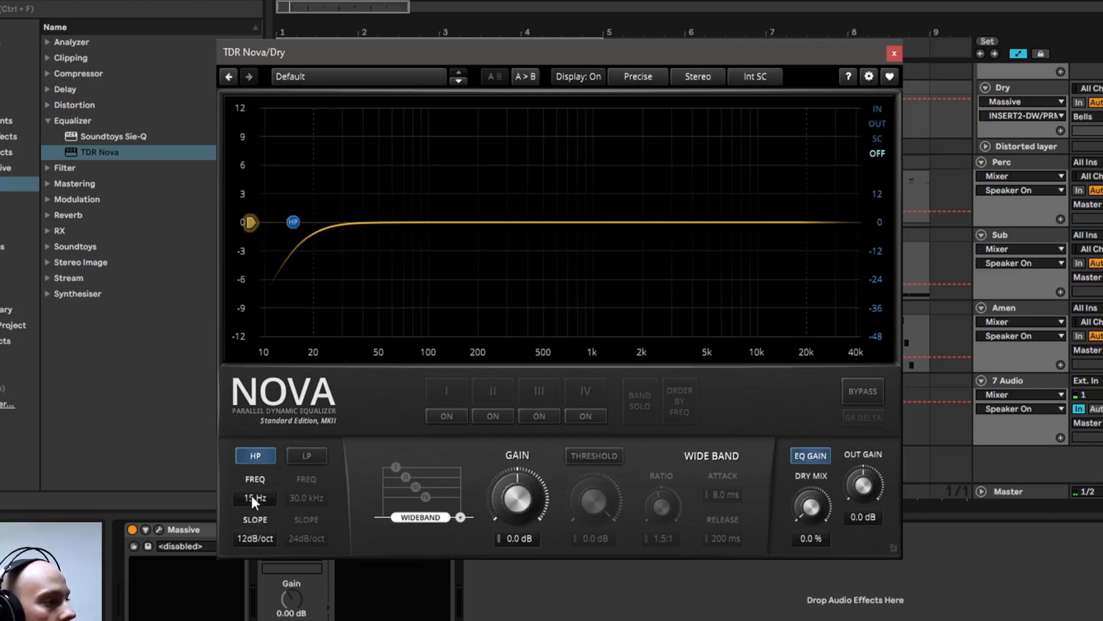
scroll(251, 496, "up", 6)
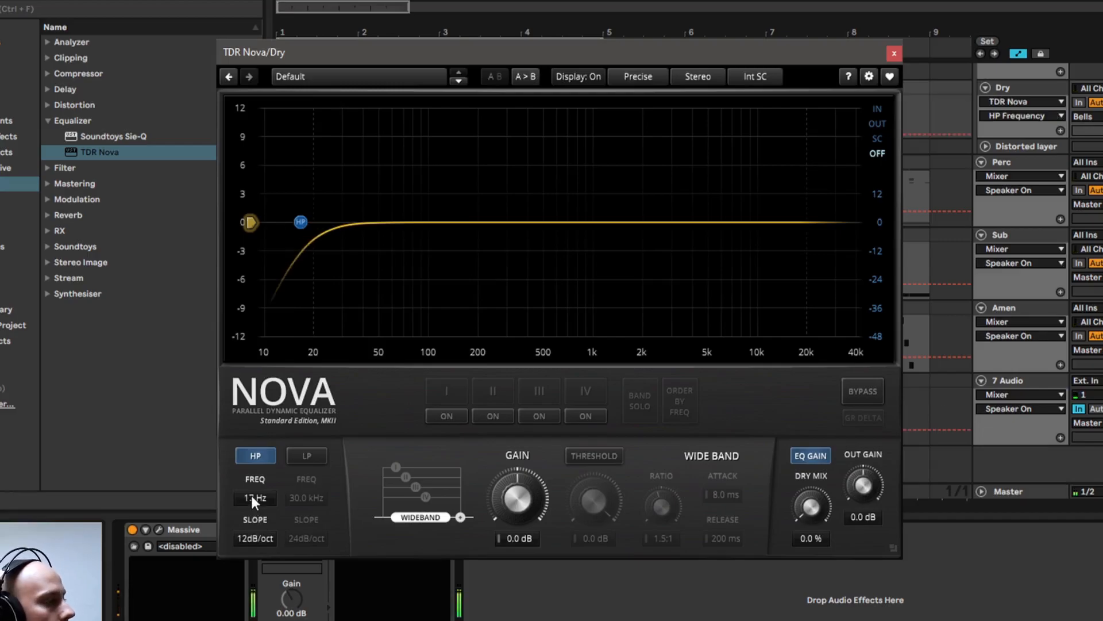
scroll(251, 495, "up", 20)
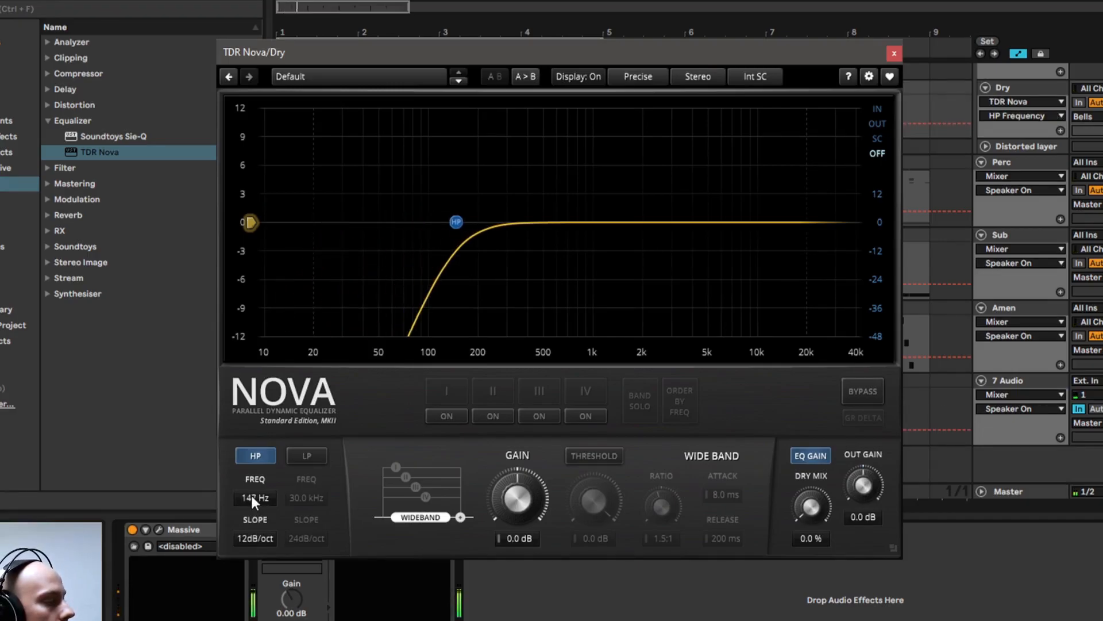
scroll(251, 495, "up", 2)
scroll(251, 494, "down", 6)
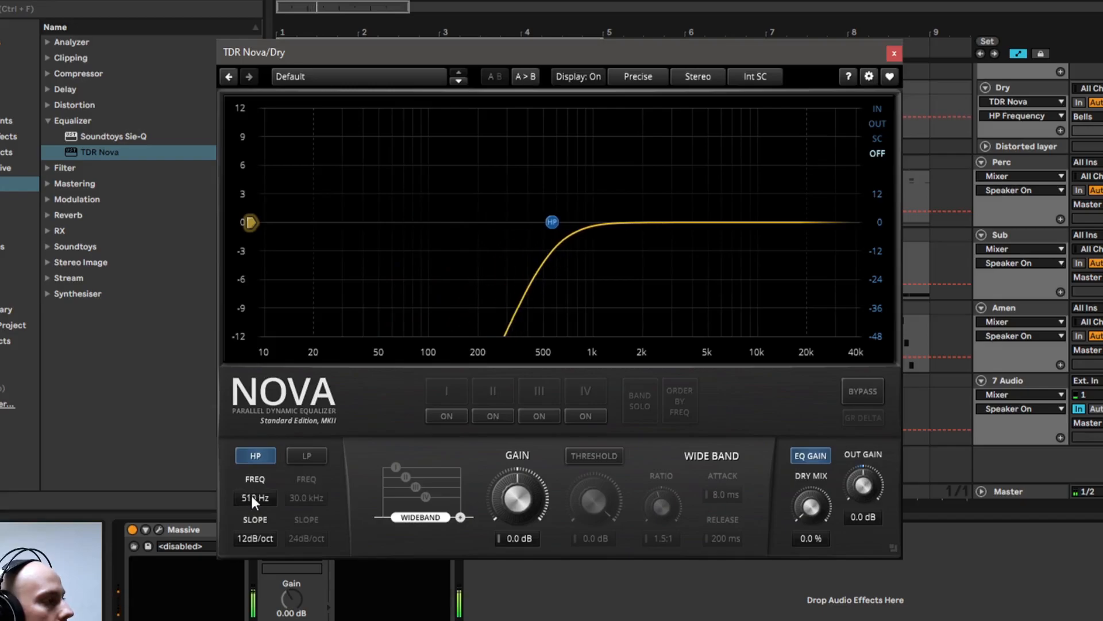
scroll(254, 500, "down", 6)
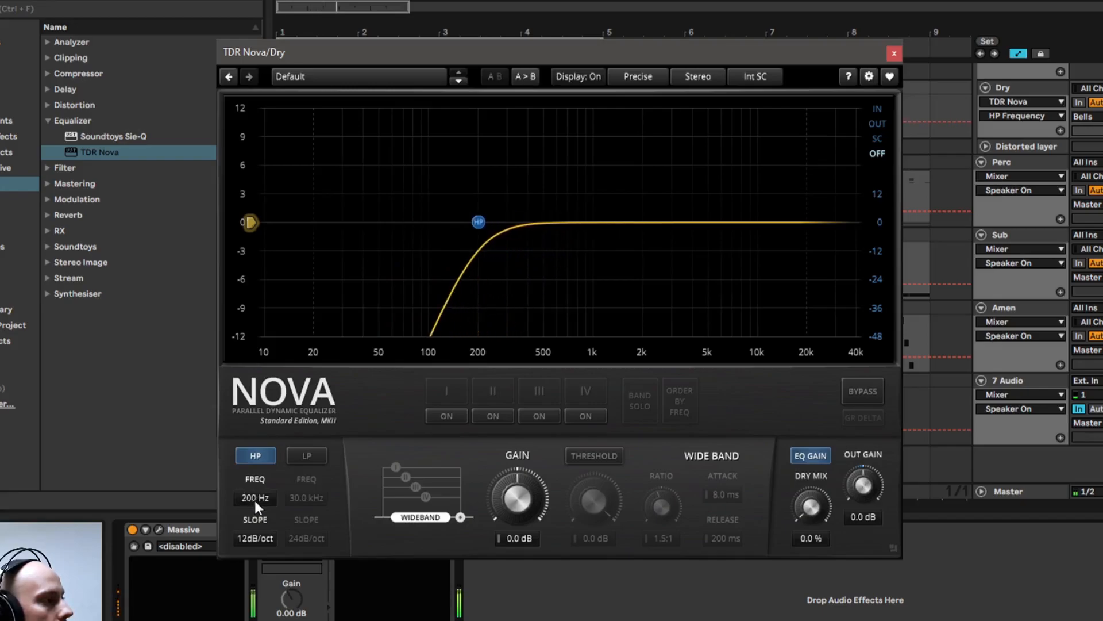
scroll(254, 500, "up", 1)
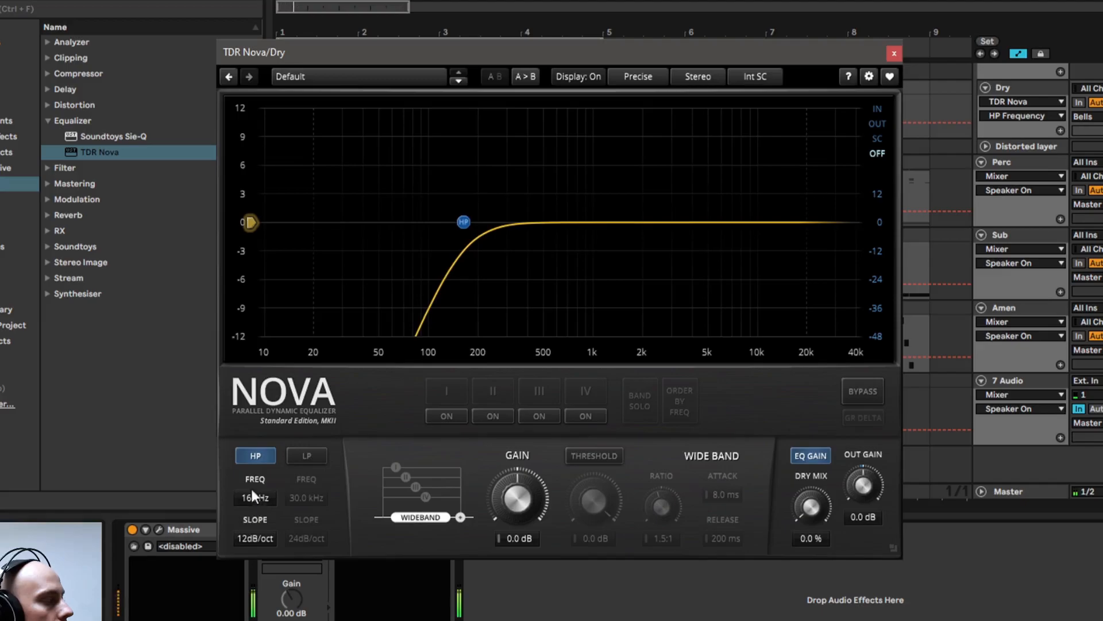
Compare the bells with the high-pass filter off and on, leaving it on
left_click(256, 456)
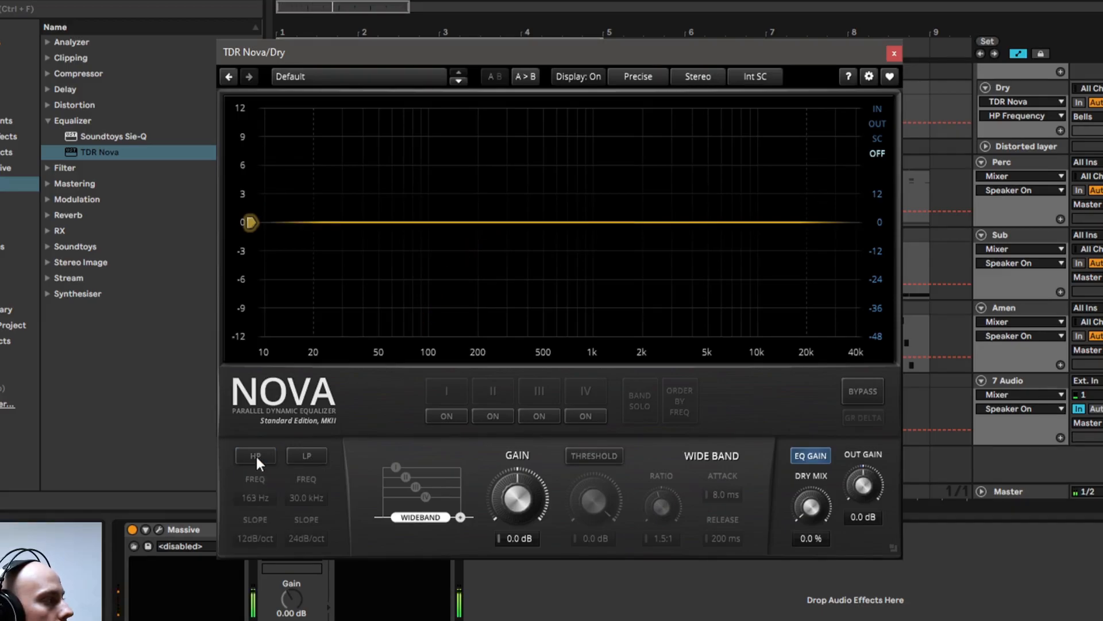
left_click(256, 456)
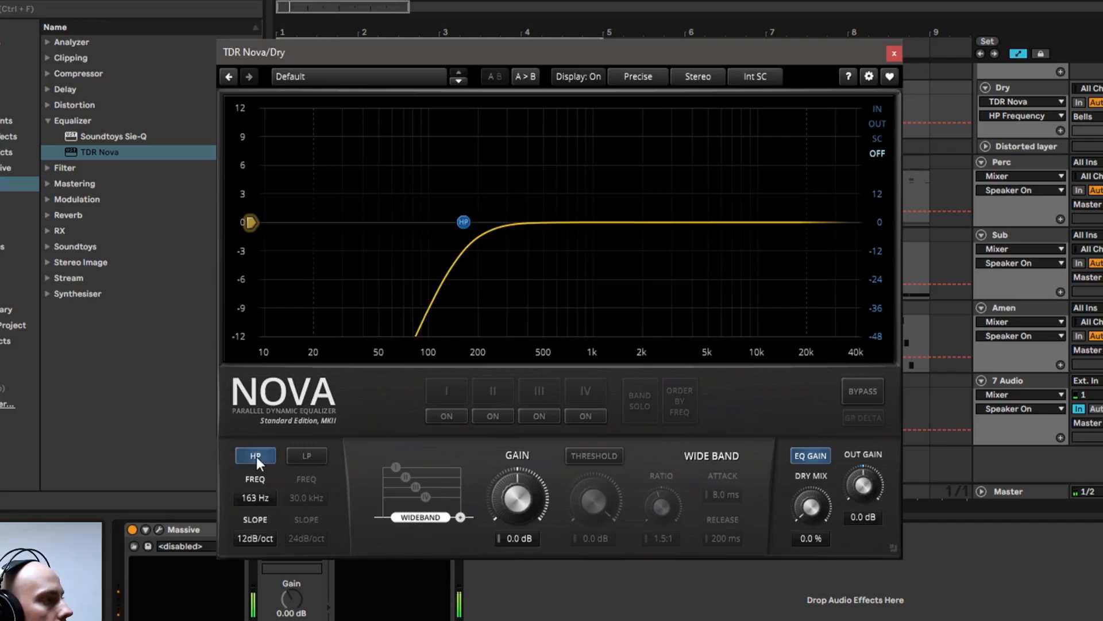
left_click(256, 457)
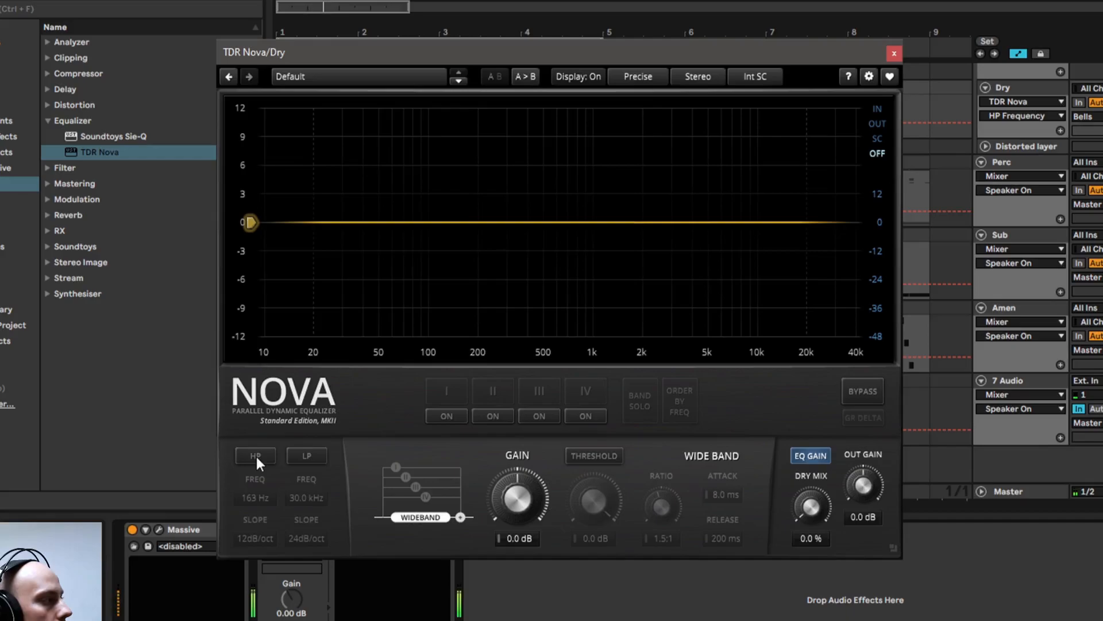
left_click(256, 457)
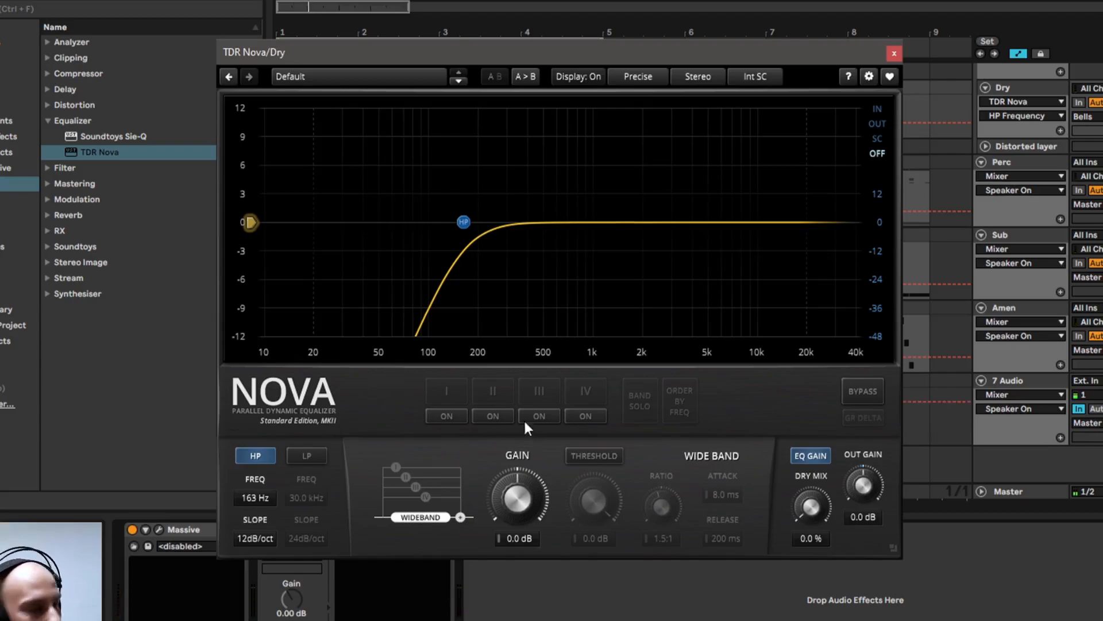
Turn on band I, boost it 4.7 dB at 263 Hz with a Q of 0.70, and compare it off and on
left_click(445, 416)
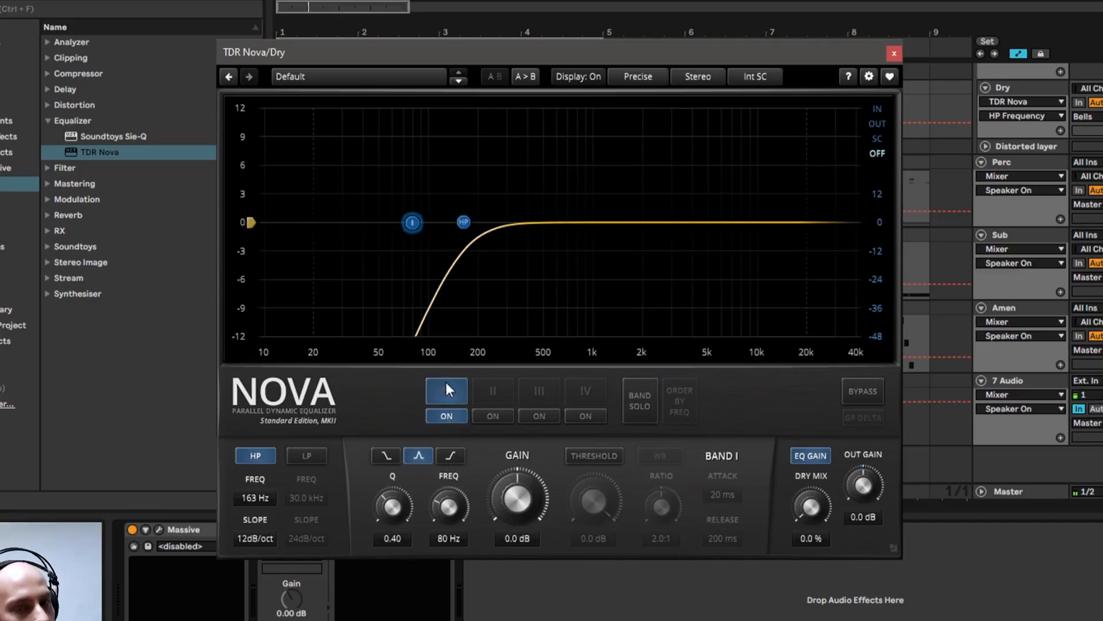
left_click_drag(412, 226, 507, 194)
scroll(508, 193, "down", 3)
scroll(508, 193, "up", 4)
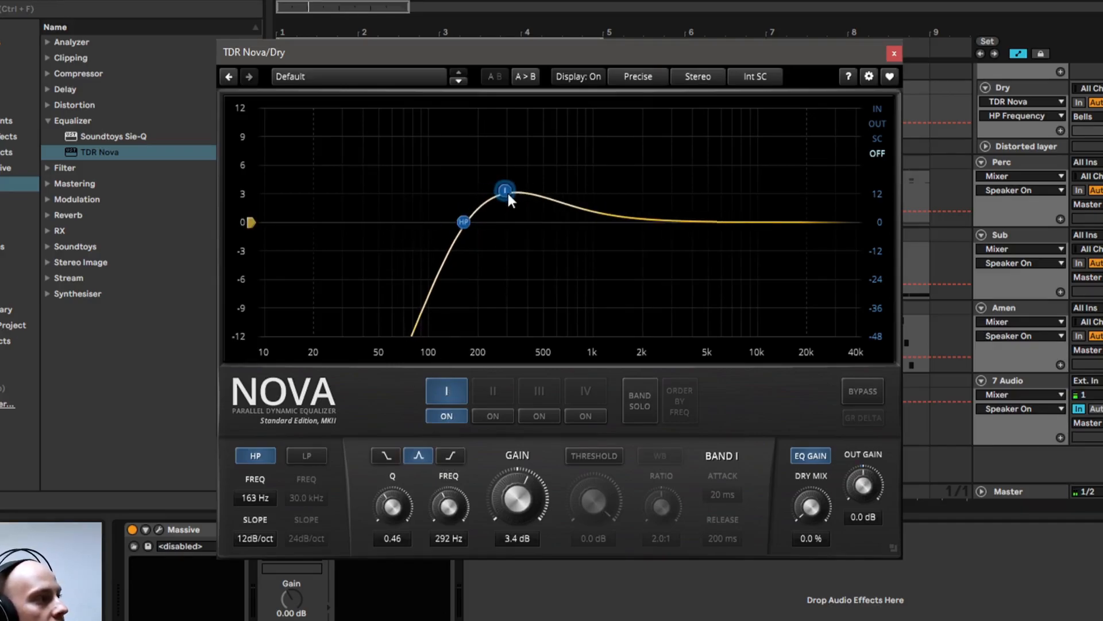
scroll(508, 193, "up", 2)
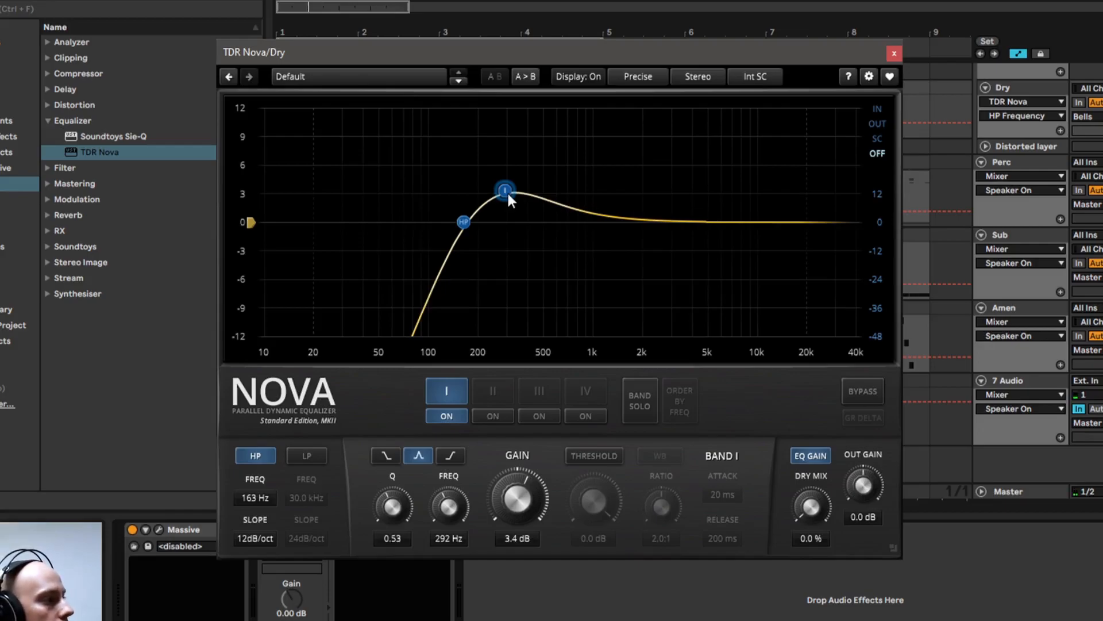
left_click_drag(509, 193, 505, 187)
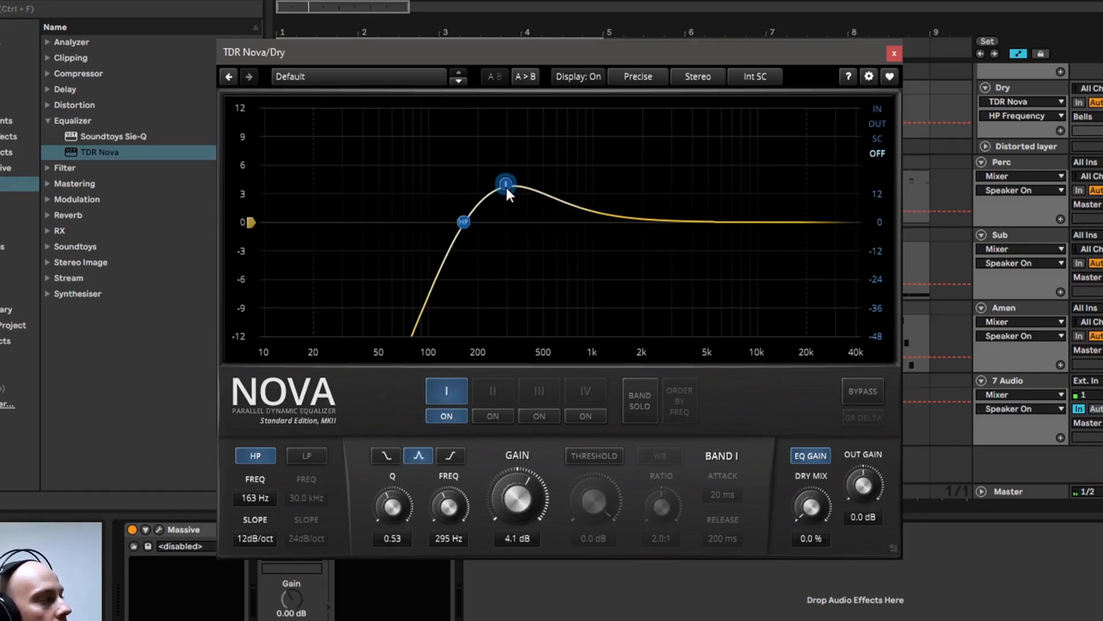
mouse_move(506, 187)
left_mouse_down()
mouse_move(501, 140)
mouse_move(502, 177)
mouse_move(531, 188)
mouse_move(497, 179)
left_mouse_up()
scroll(497, 179, "up", 2)
scroll(498, 182, "up", 2)
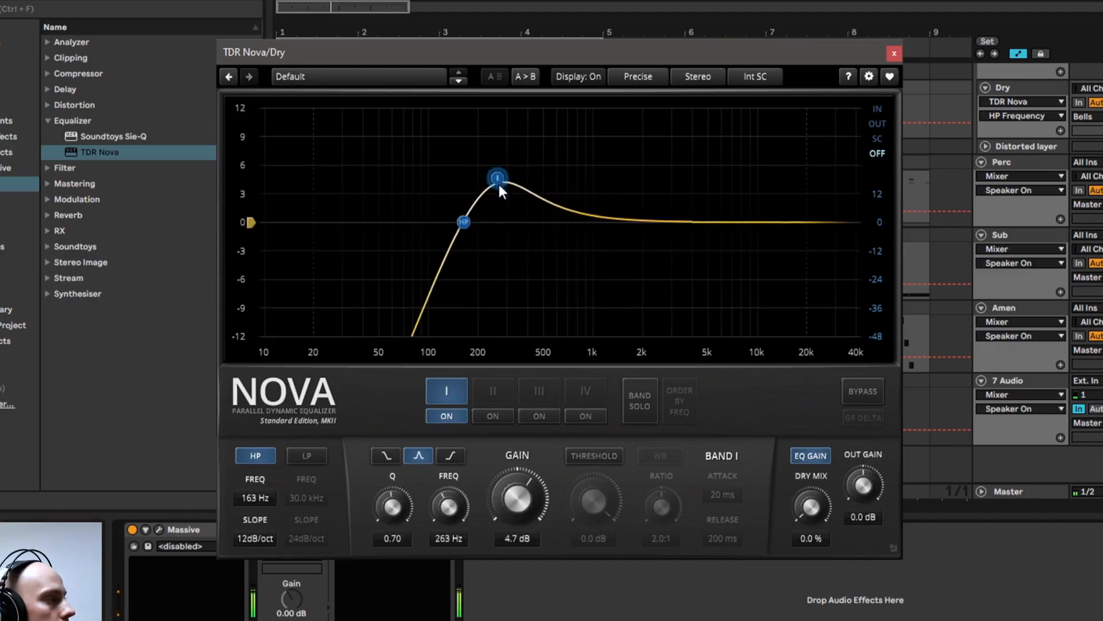
left_click(441, 414)
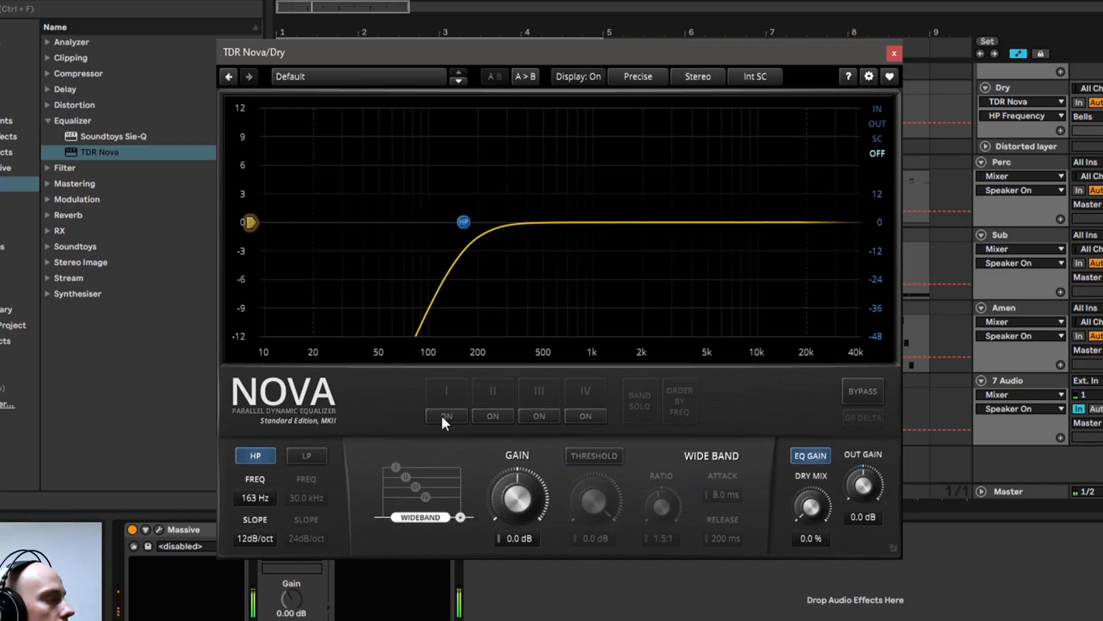
left_click(443, 417)
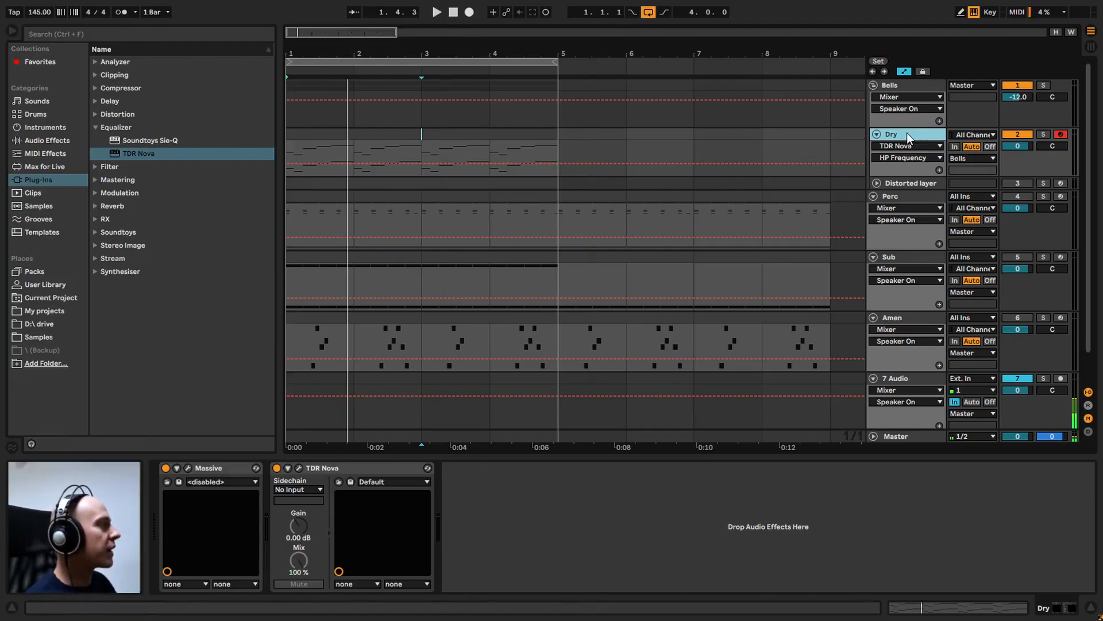
Duplicate the Dry track and rename the copy as "Distored layer"
key("ctrl+d")
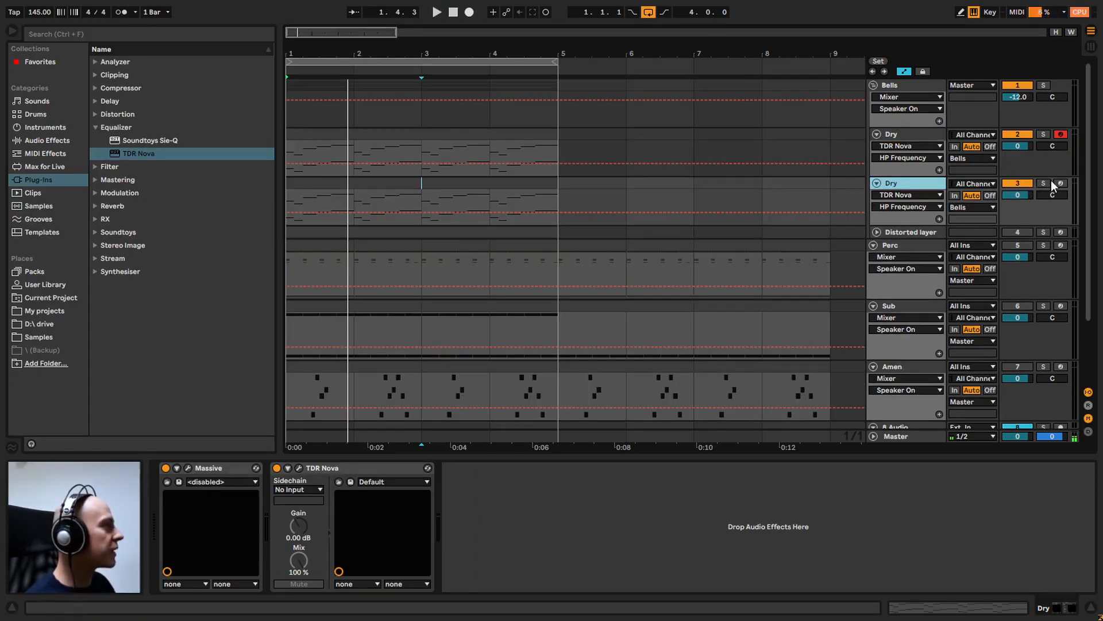
left_click(897, 183)
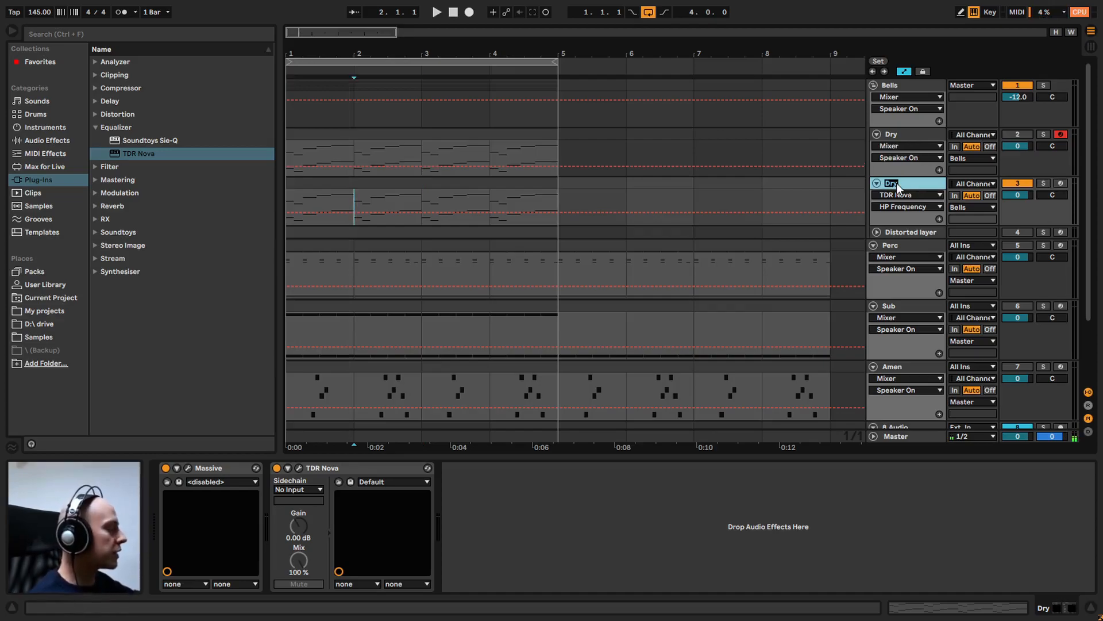
type("D")
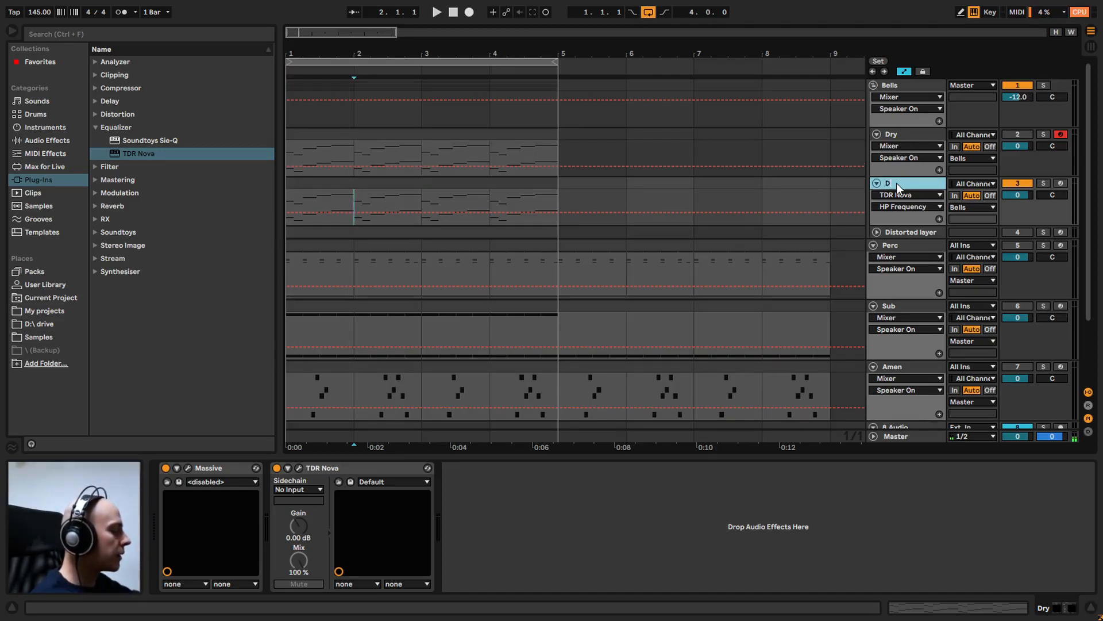
key("Return")
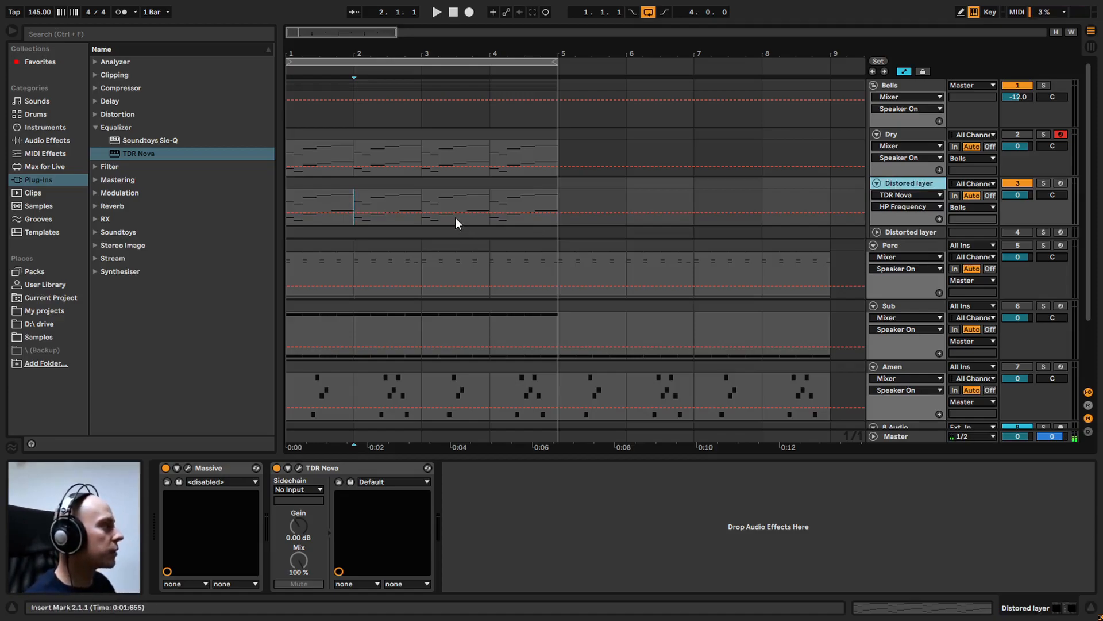
View the notes of the duplicated track's clip, audition the duplicated track, and stop playback
double_click(410, 184)
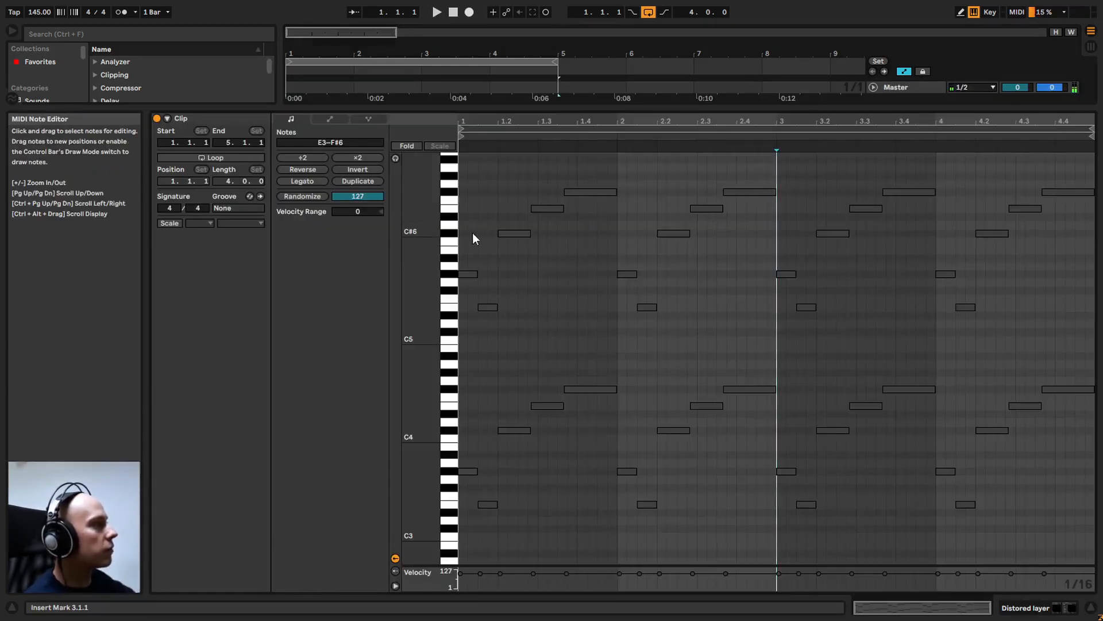
key("shift+Tab")
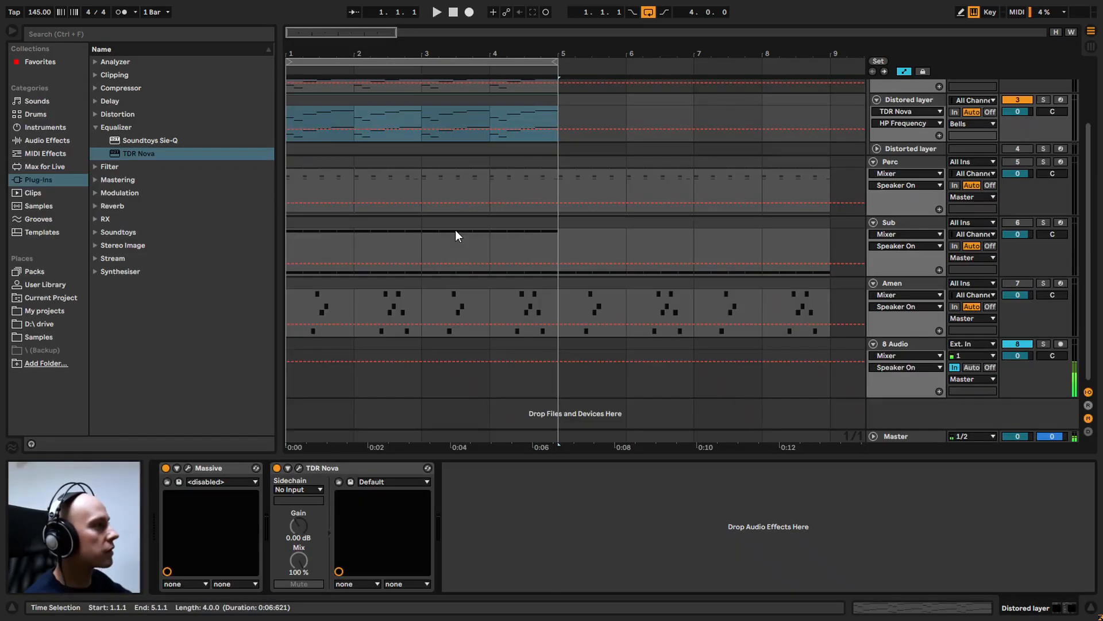
scroll(455, 236, "up", 2)
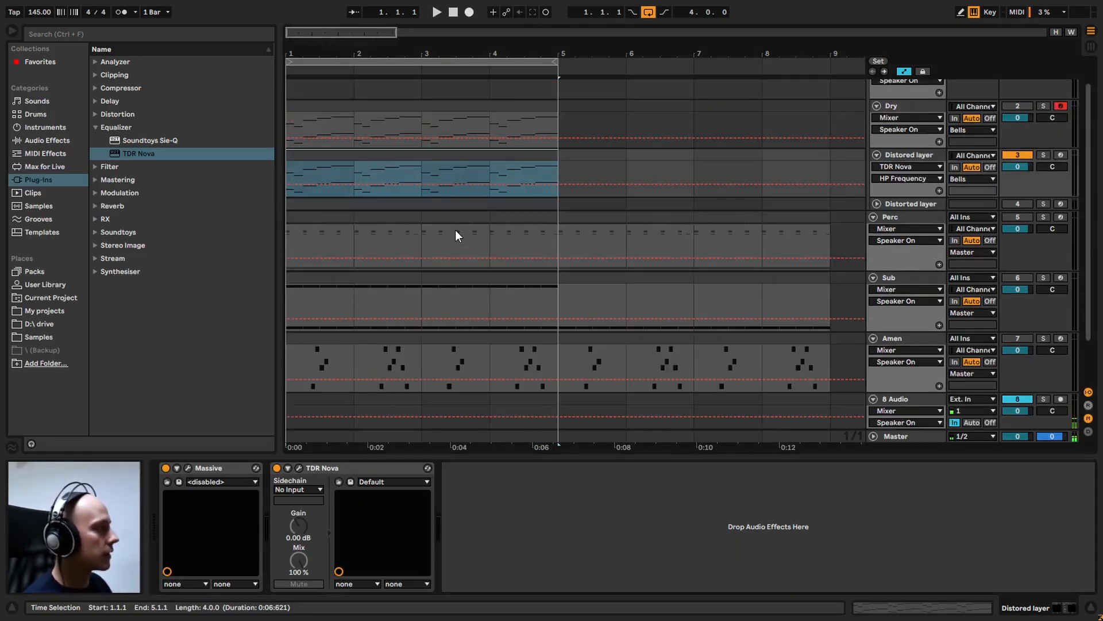
key("space")
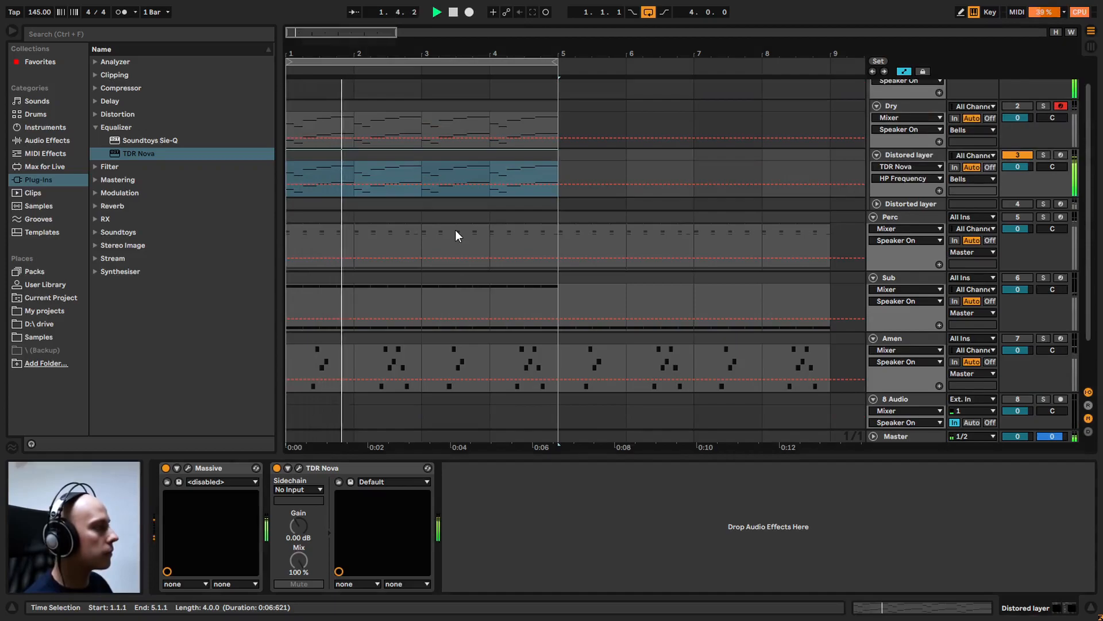
key("F8")
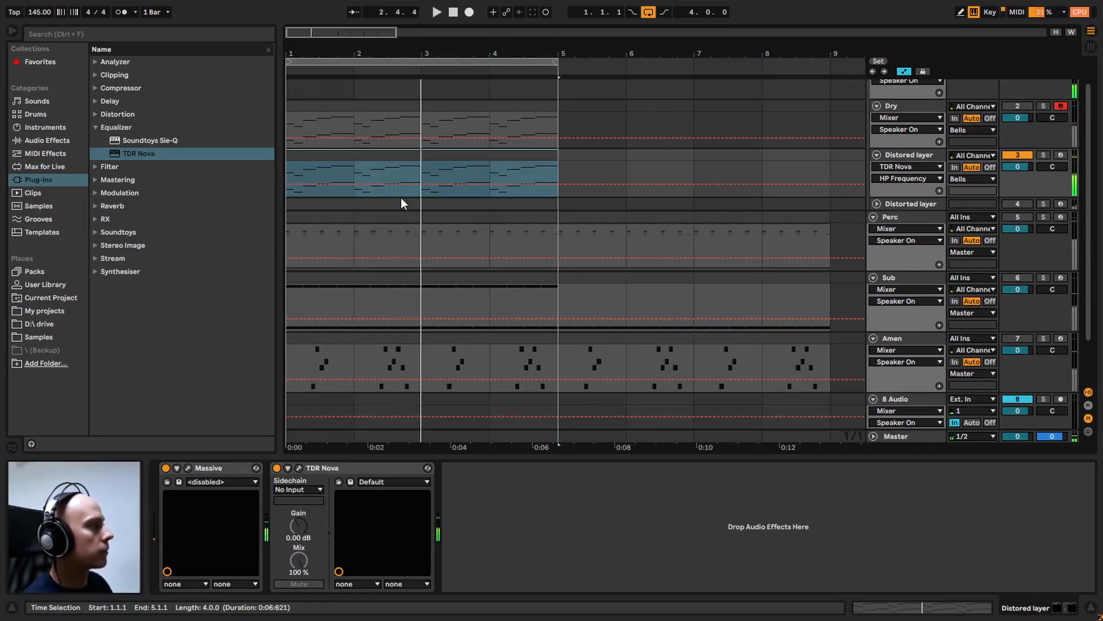
Delete all the upper-octave notes above C5 from the Distored layer clip and return to the device view
double_click(356, 157)
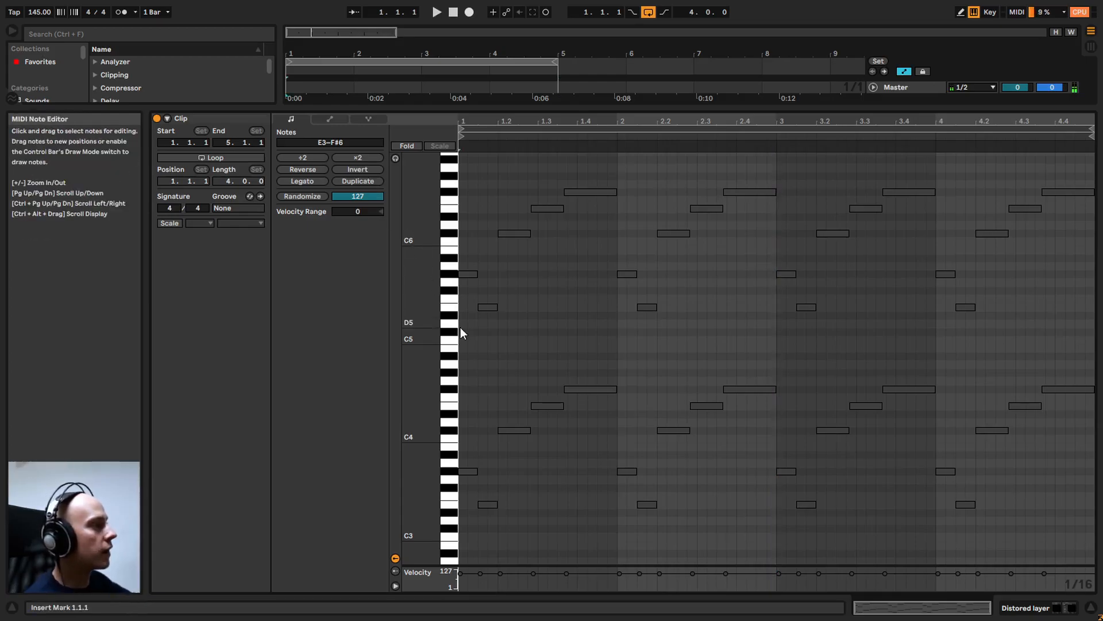
left_click_drag(461, 336, 1095, 153)
key("Delete")
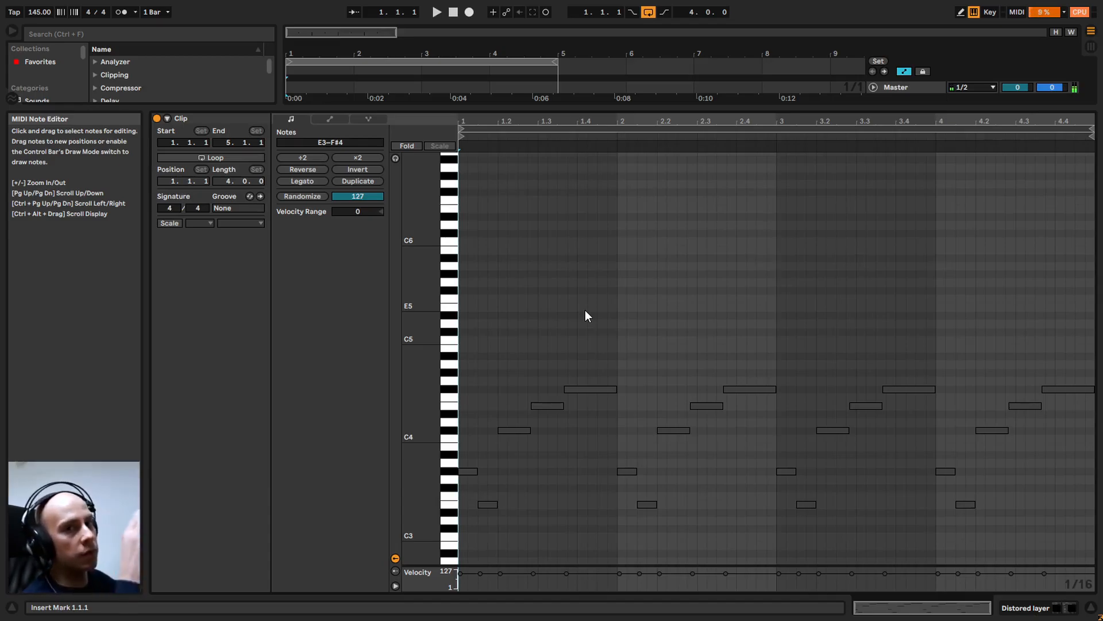
key("shift+Tab")
Audition the Distored layer track with only its lower notes and stop playback
key("space")
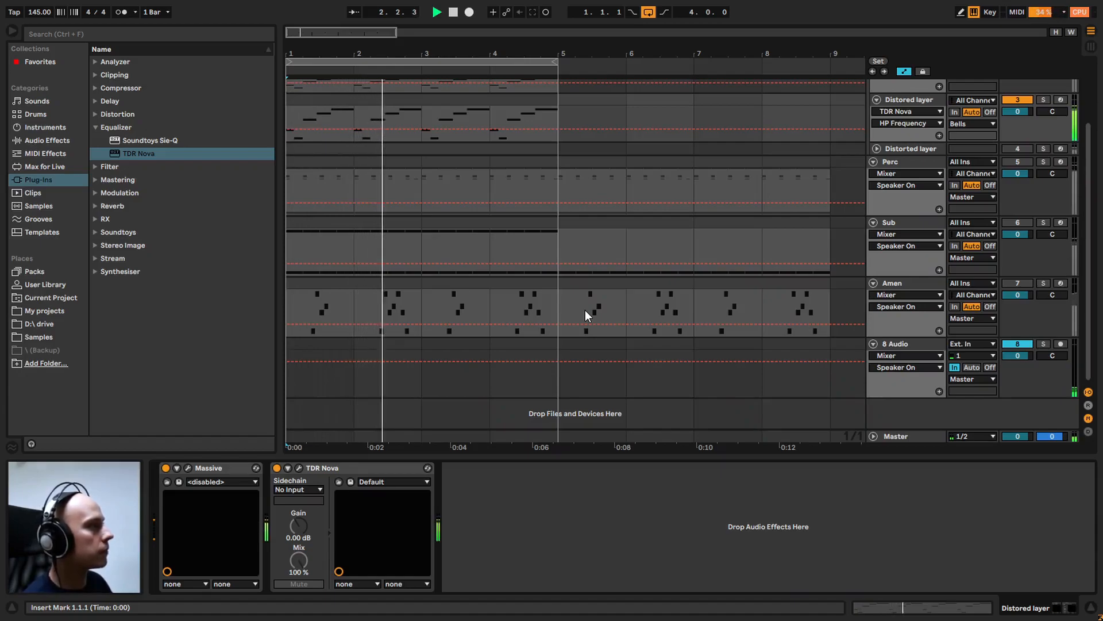
scroll(1093, 265, "up", 3)
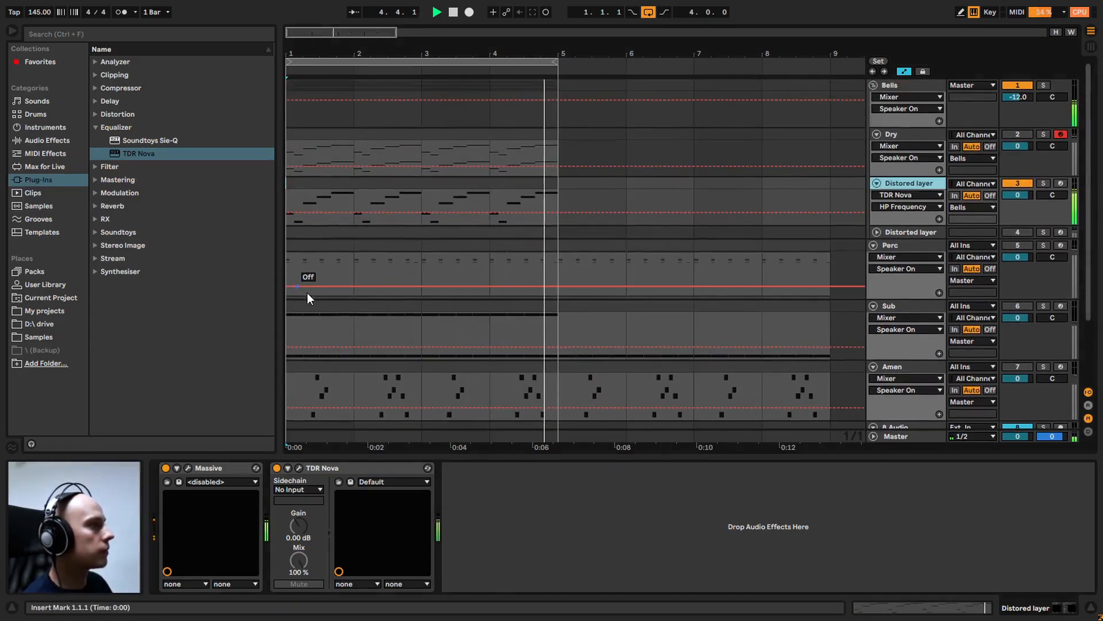
key("space")
Add the Vinyl Distortion effect from Drive & Color after TDR Nova on the Distored layer track
left_click(46, 142)
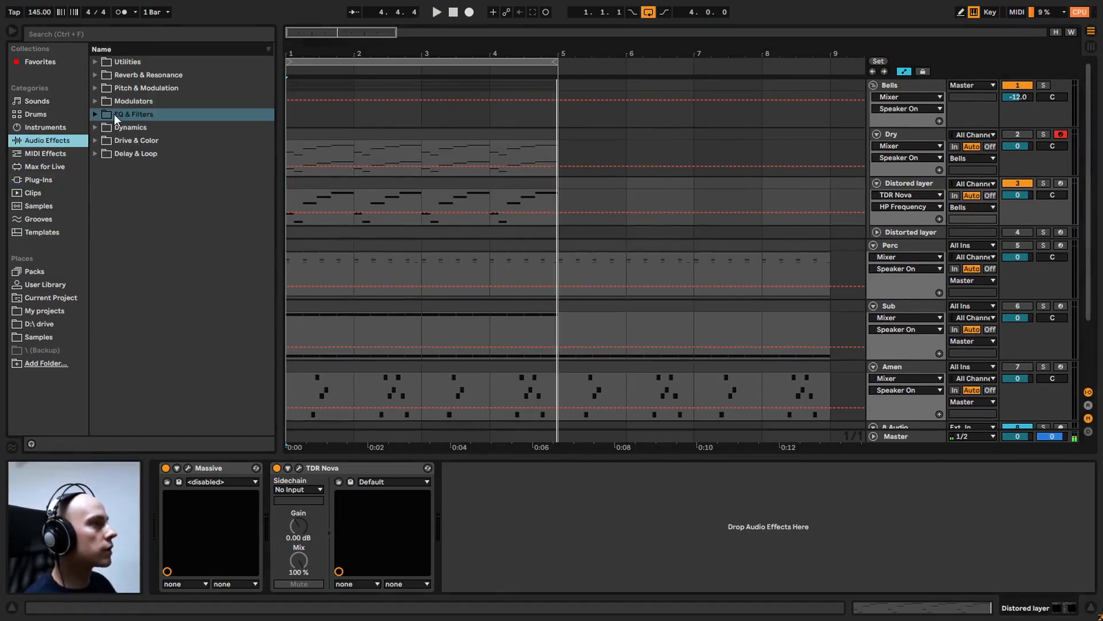
left_click(95, 141)
left_click_drag(119, 155, 506, 523)
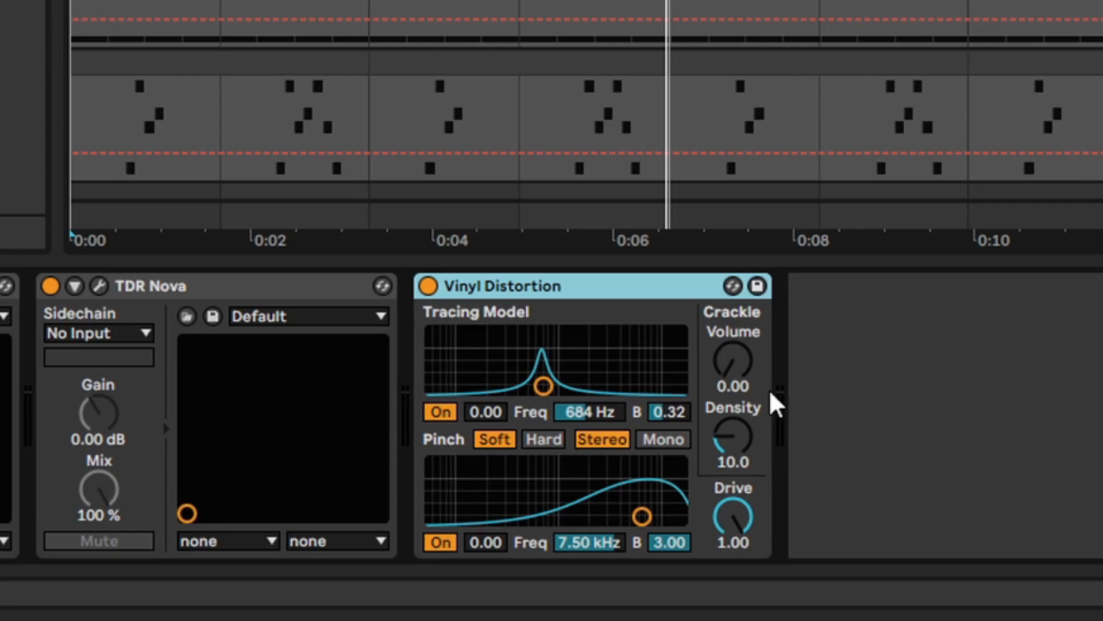
Turn off Vinyl Distortion's Tracing Model and set Pinch to 3.00 kHz with an amount of 0.16
left_click(440, 411)
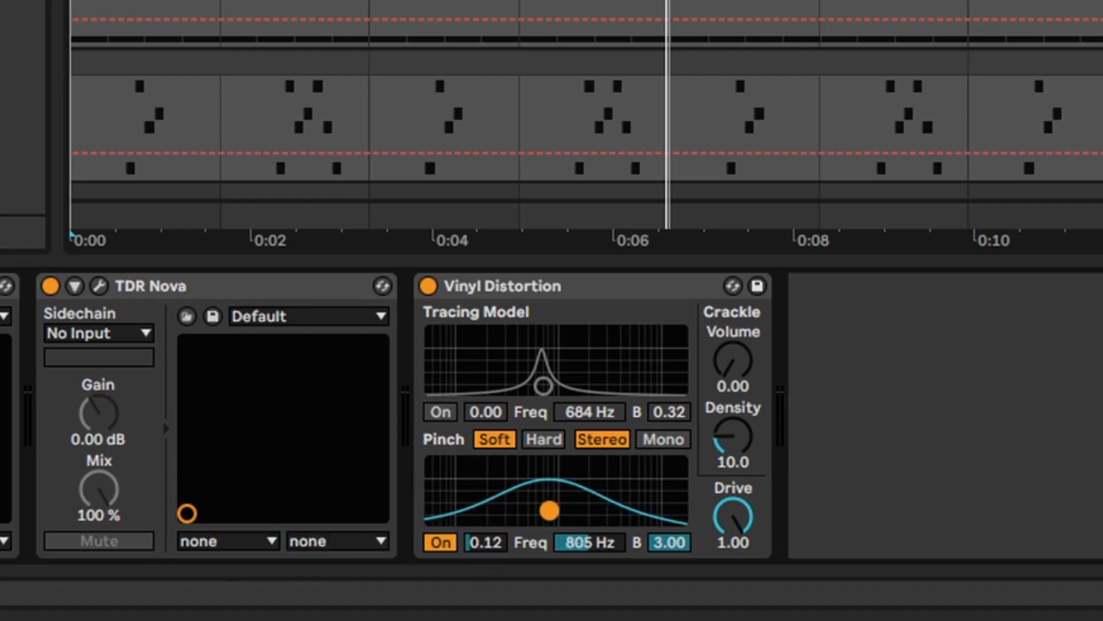
left_click_drag(549, 511, 604, 498)
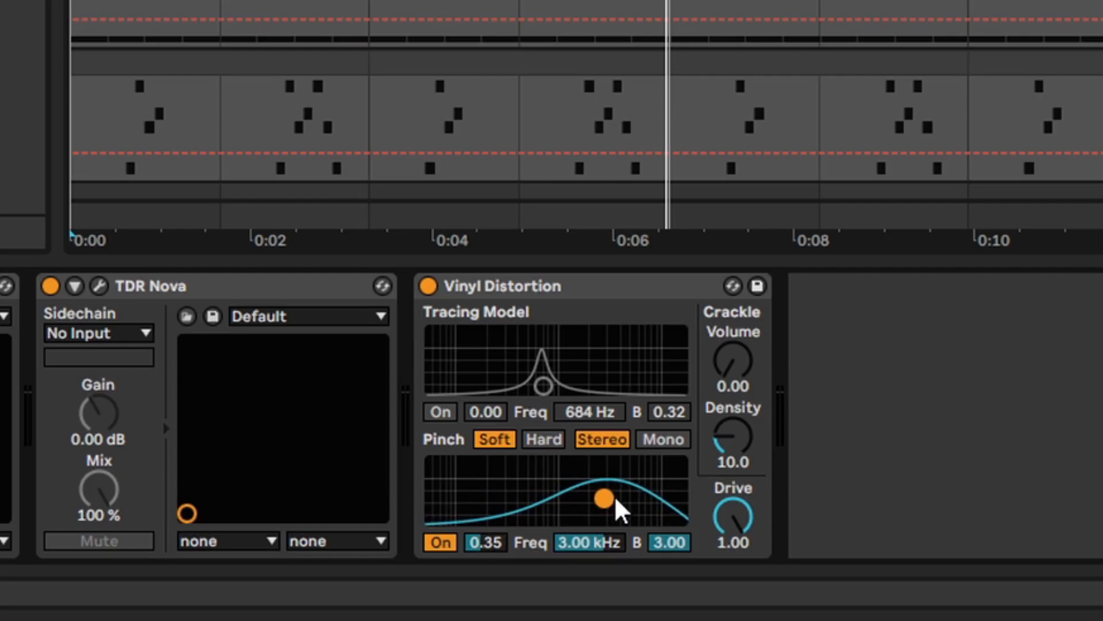
left_click_drag(485, 543, 485, 570)
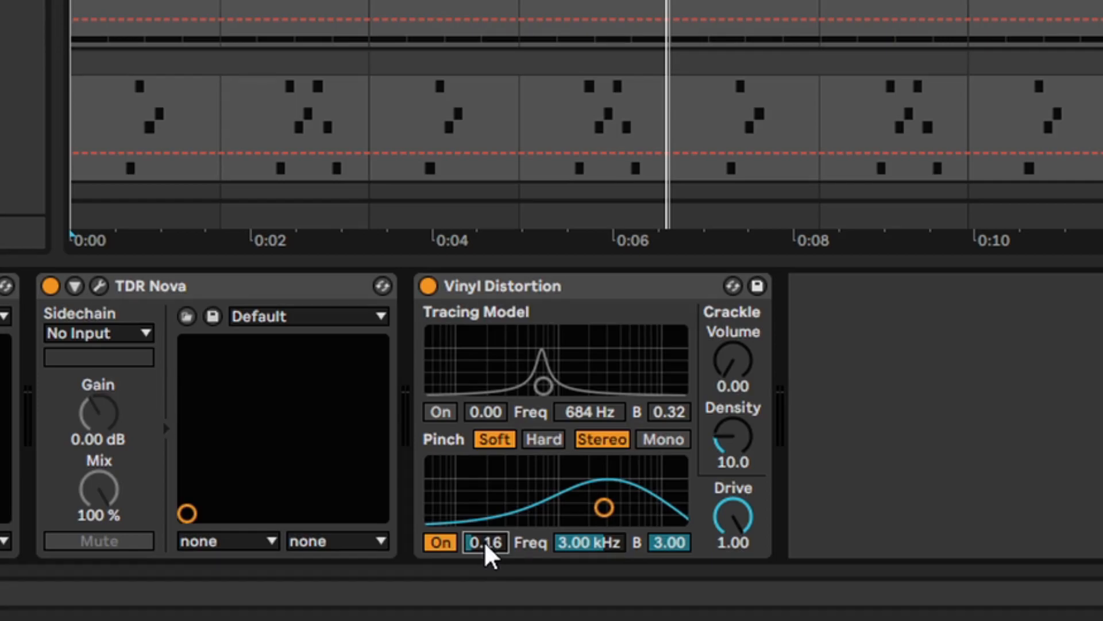
Set Vinyl Distortion's Pinch to 9.03 kHz, amount 0.66 and bandwidth 1.22 during playback, and compare the sound with Pinch off and on
left_click_drag(603, 507, 643, 505)
key("space")
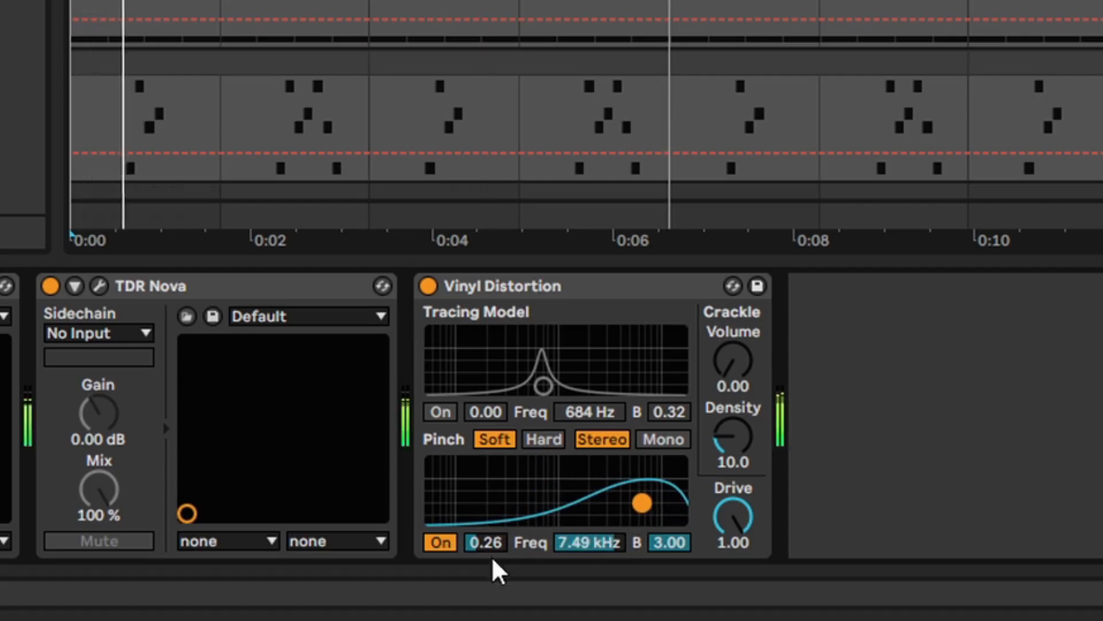
left_click_drag(482, 542, 483, 496)
left_click_drag(592, 546, 593, 557)
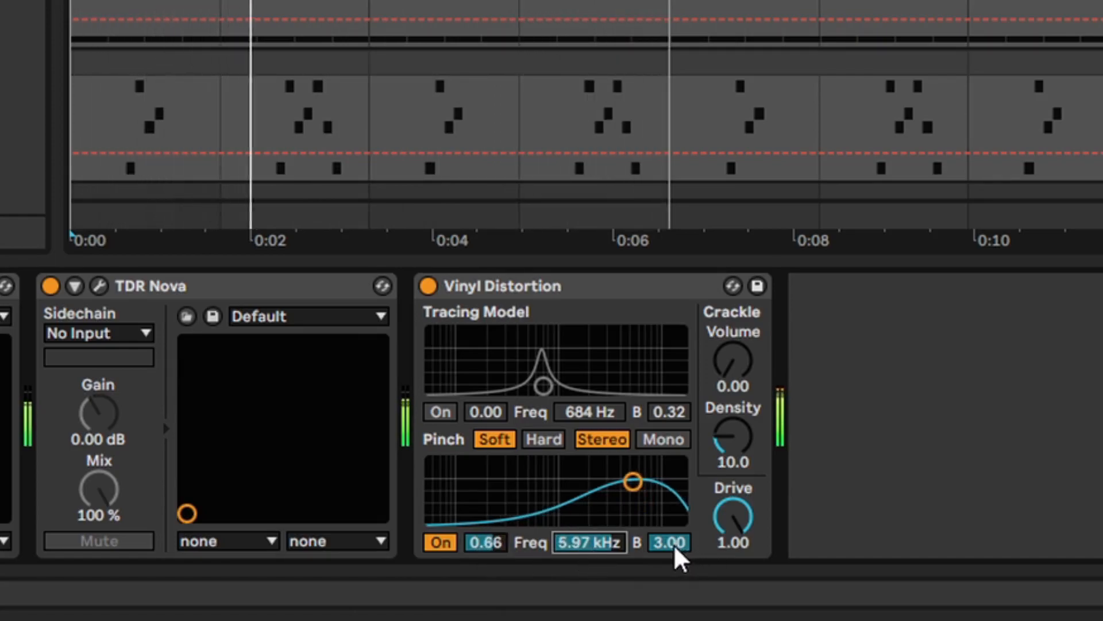
left_click_drag(676, 548, 676, 588)
left_click_drag(589, 541, 666, 540)
mouse_move(652, 541)
left_mouse_down()
mouse_move(653, 530)
mouse_move(652, 558)
left_mouse_up()
left_click(440, 543)
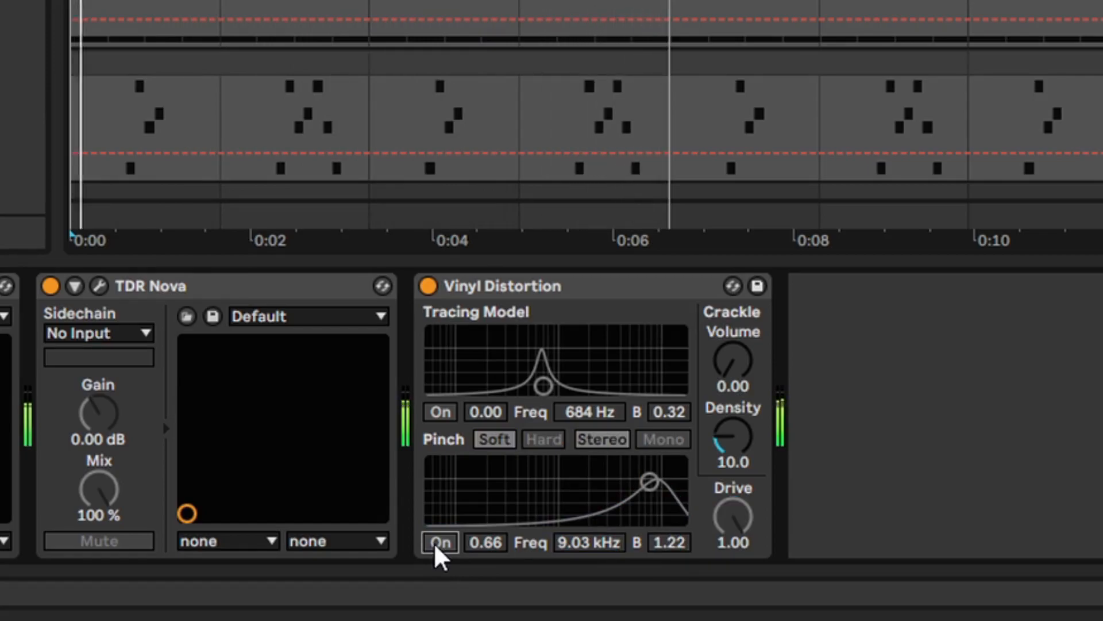
left_click(440, 542)
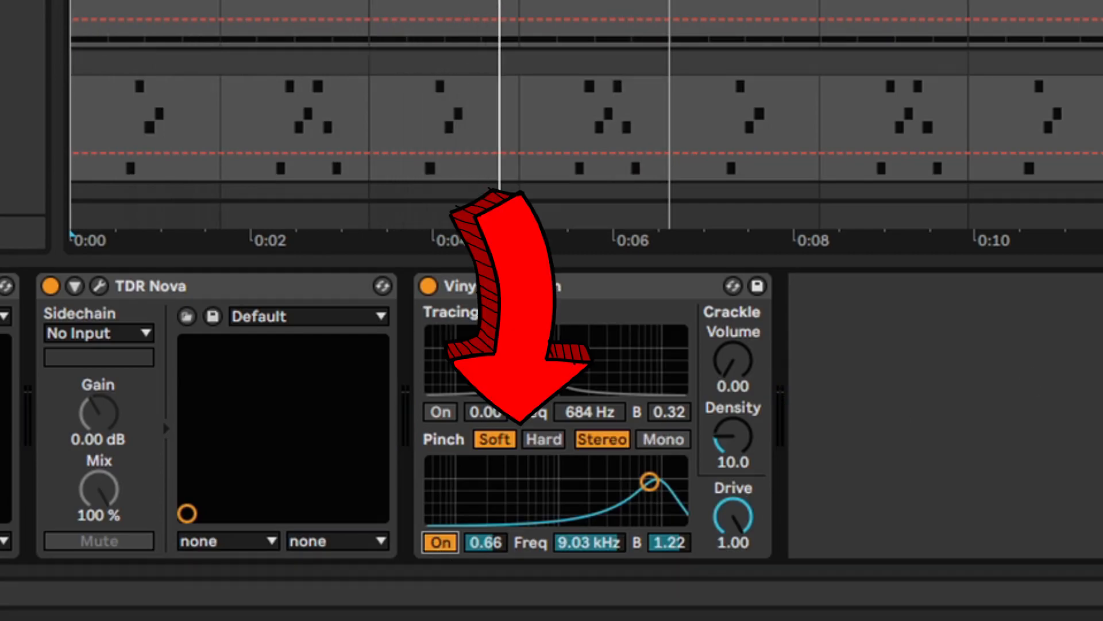
Compare Vinyl Distortion's Hard and Soft Pinch modes during playback, leaving Soft selected
key("space")
left_click(534, 445)
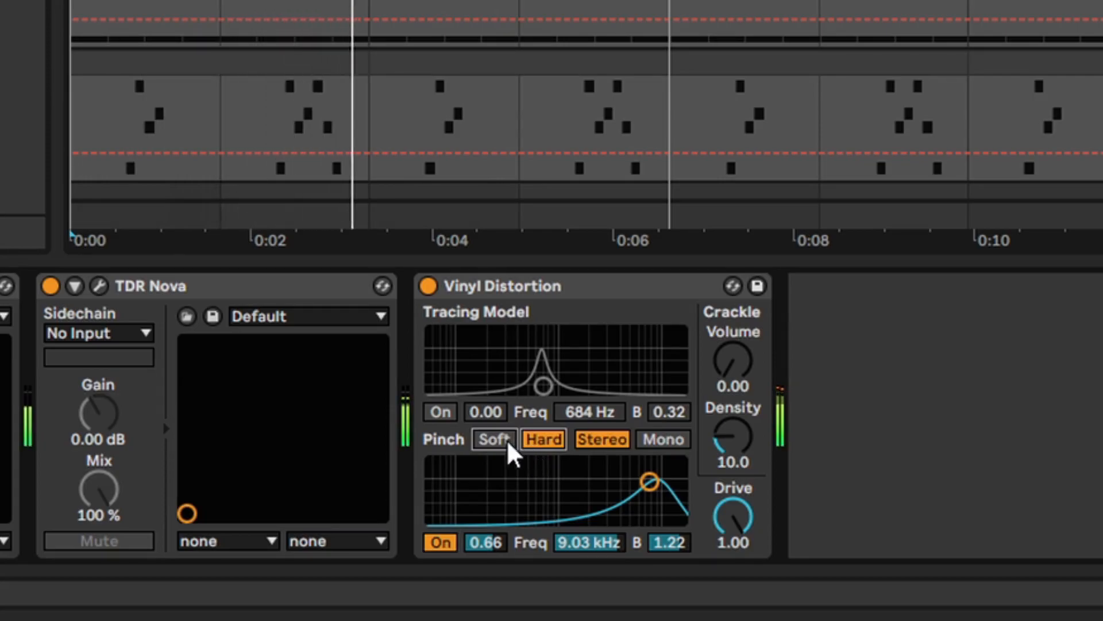
left_click(508, 443)
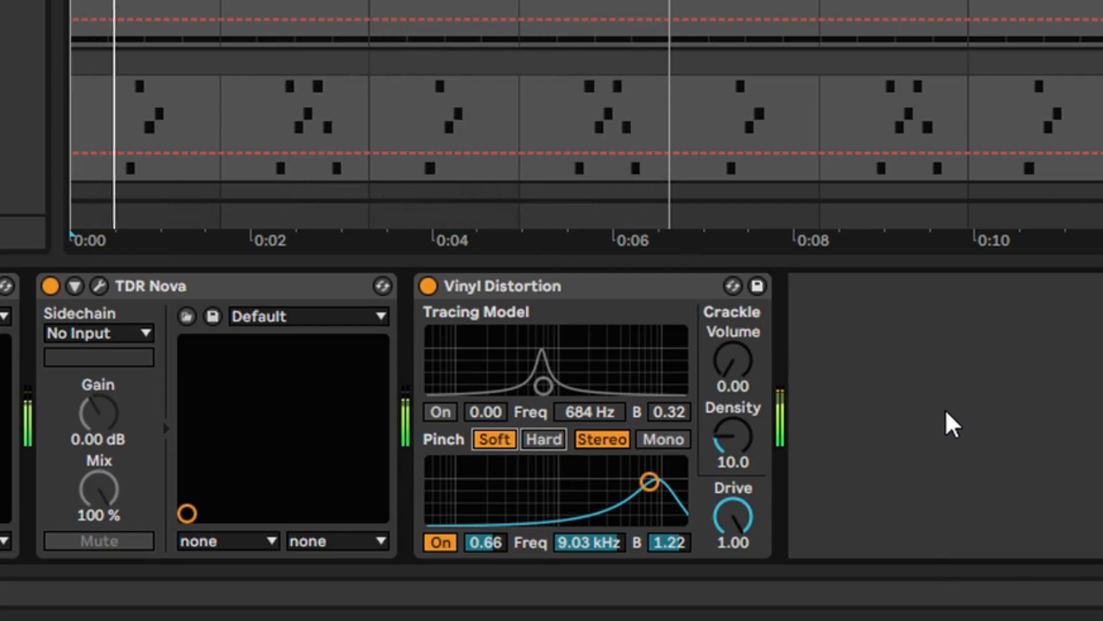
key("space")
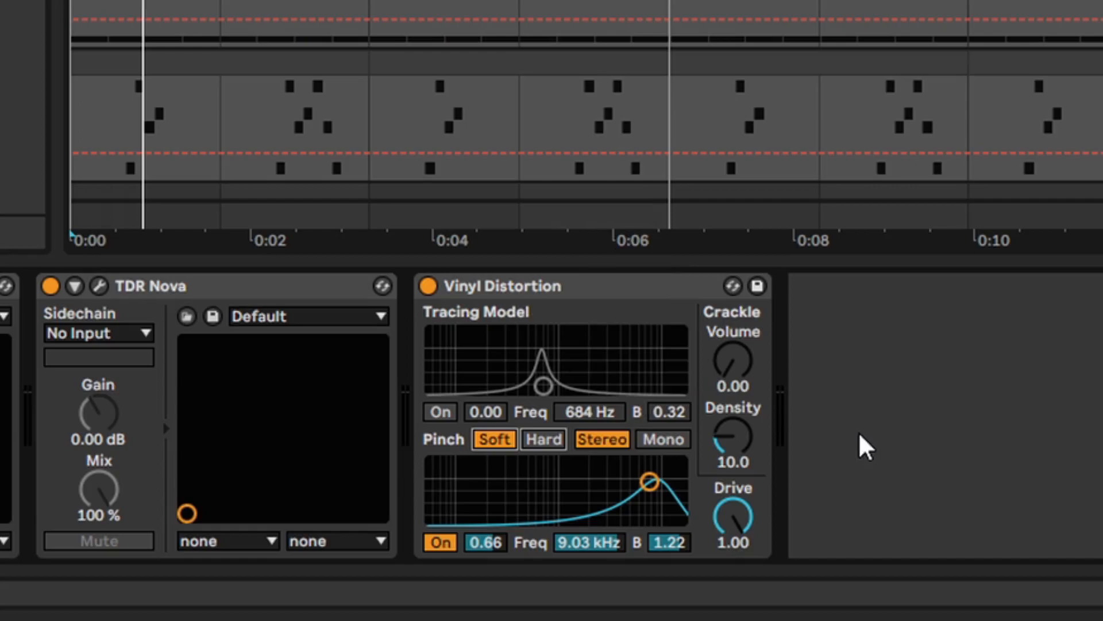
Compare the Mono and Stereo Pinch modes of Vinyl Distortion during playback, leaving Stereo selected
left_click(664, 440)
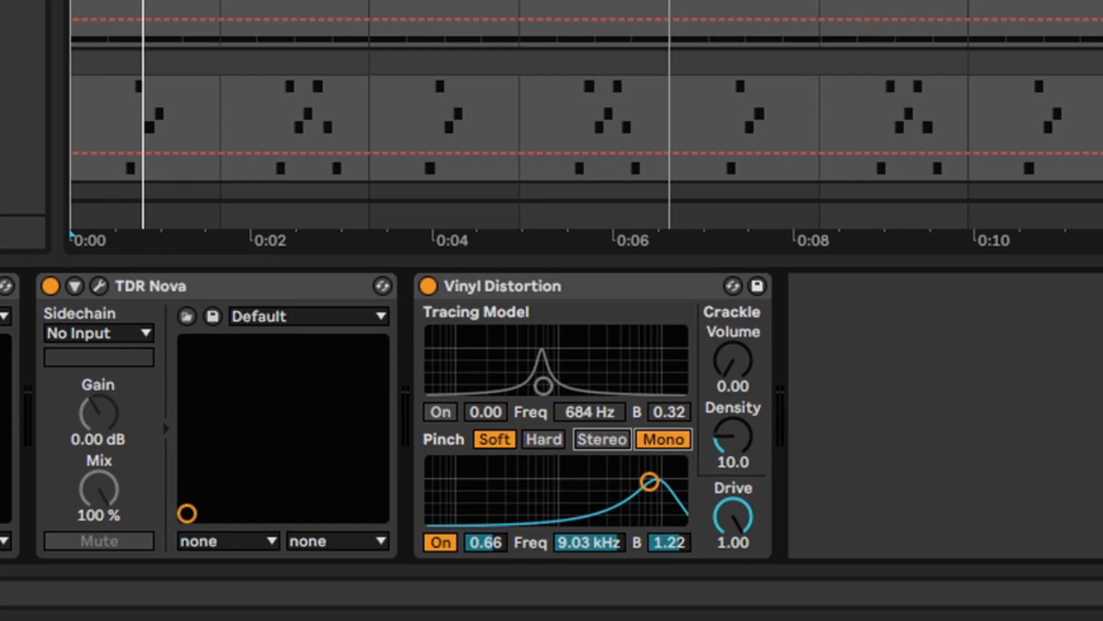
key("space")
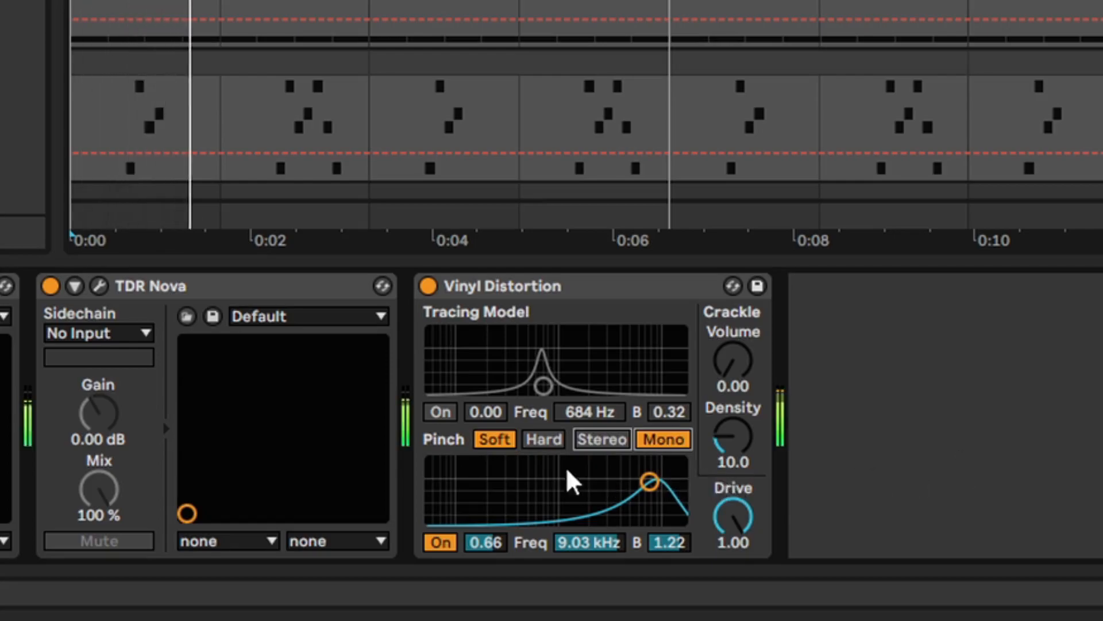
left_click(600, 441)
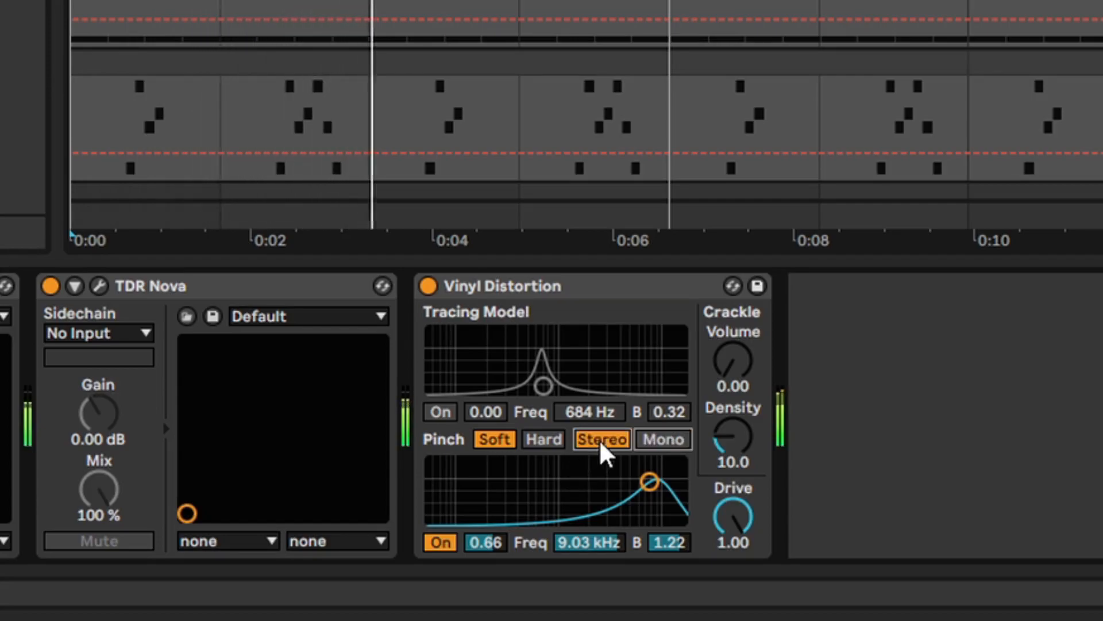
left_click(661, 443)
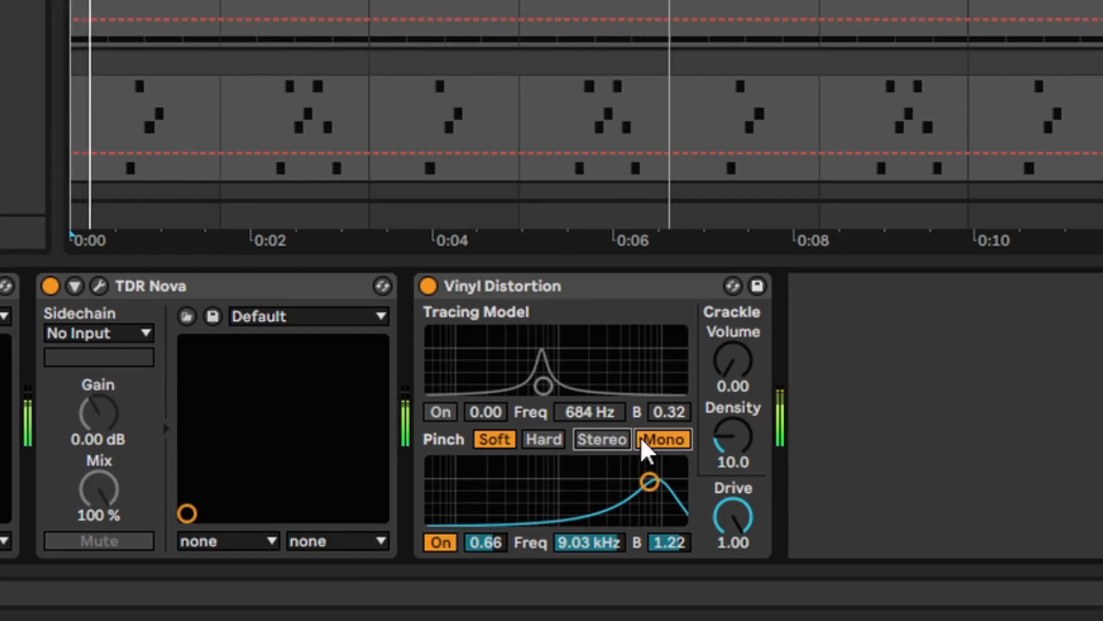
left_click(594, 443)
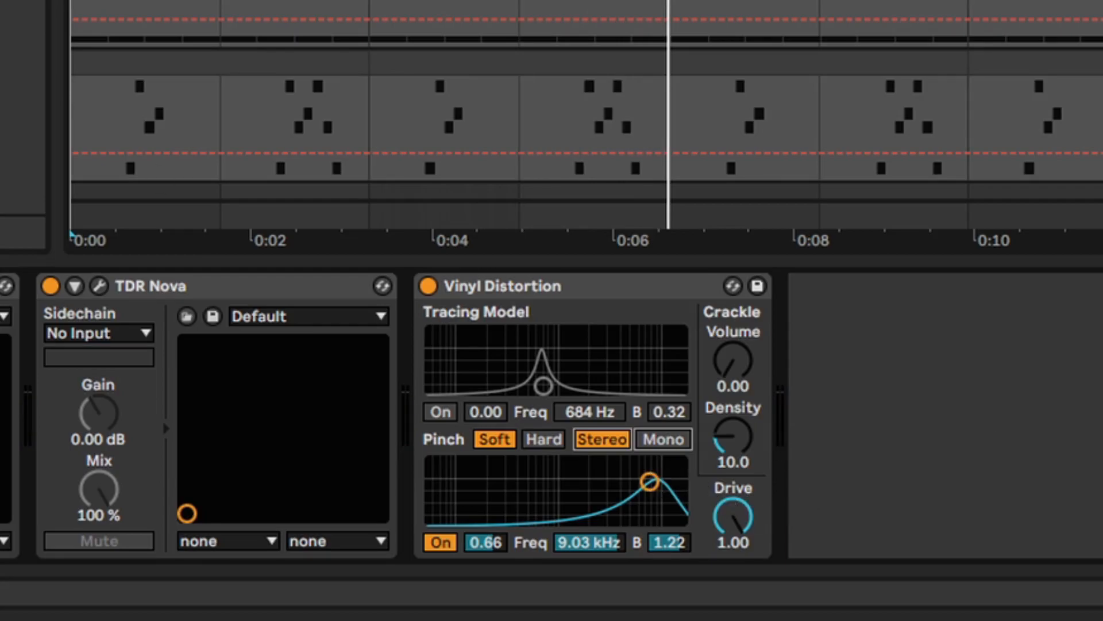
Load the IHM - IGB Bells preset in place of the current Vinyl Distortion settings and start playback
left_click_drag(0, 144, 609, 327)
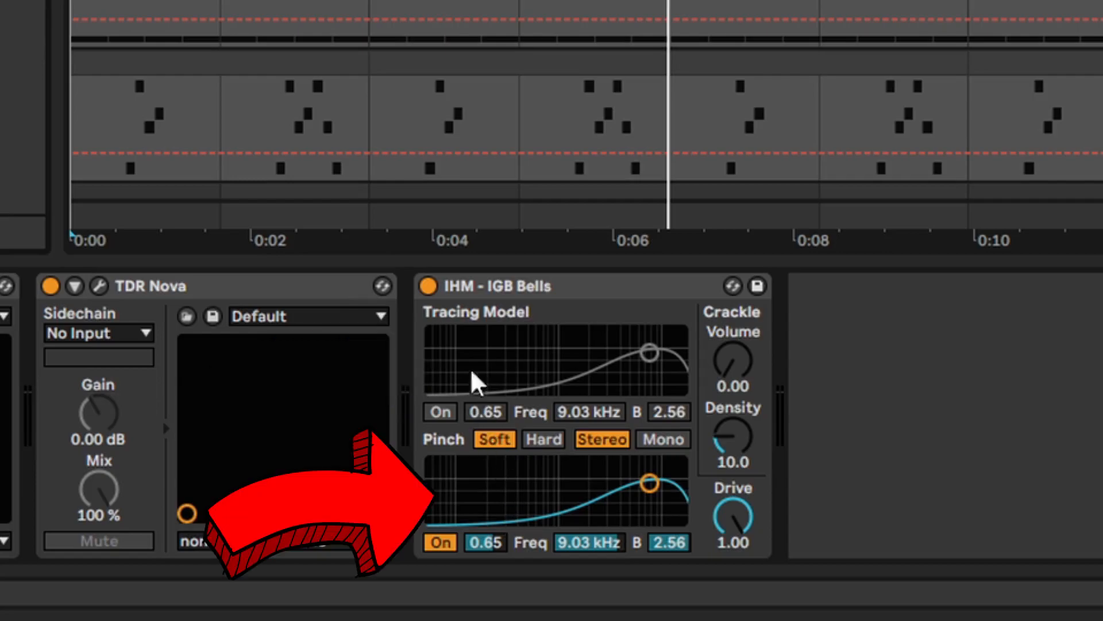
key("space")
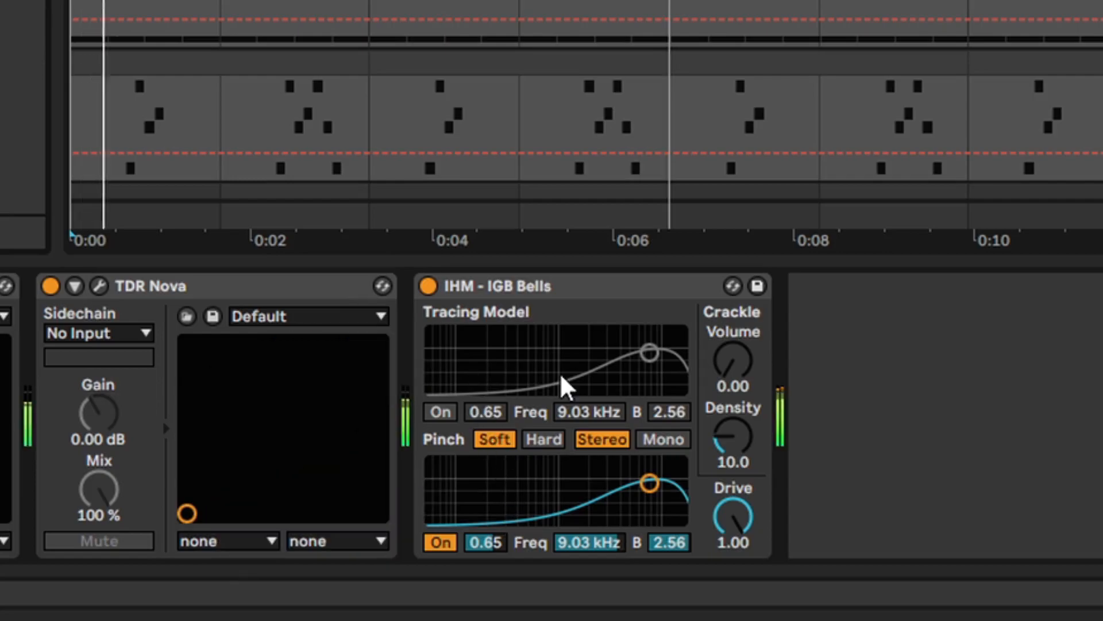
Compare the preset's Tracing Model and Pinch distortions by enabling them alternately, leaving only Pinch on
left_click(443, 543)
left_click(440, 412)
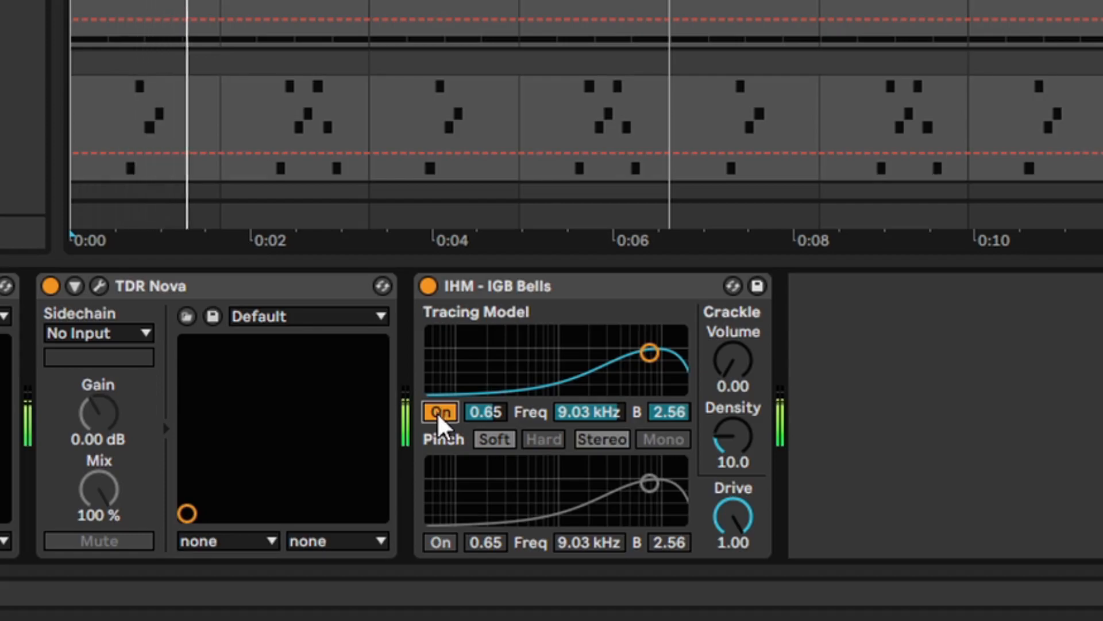
left_click(439, 412)
left_click(451, 545)
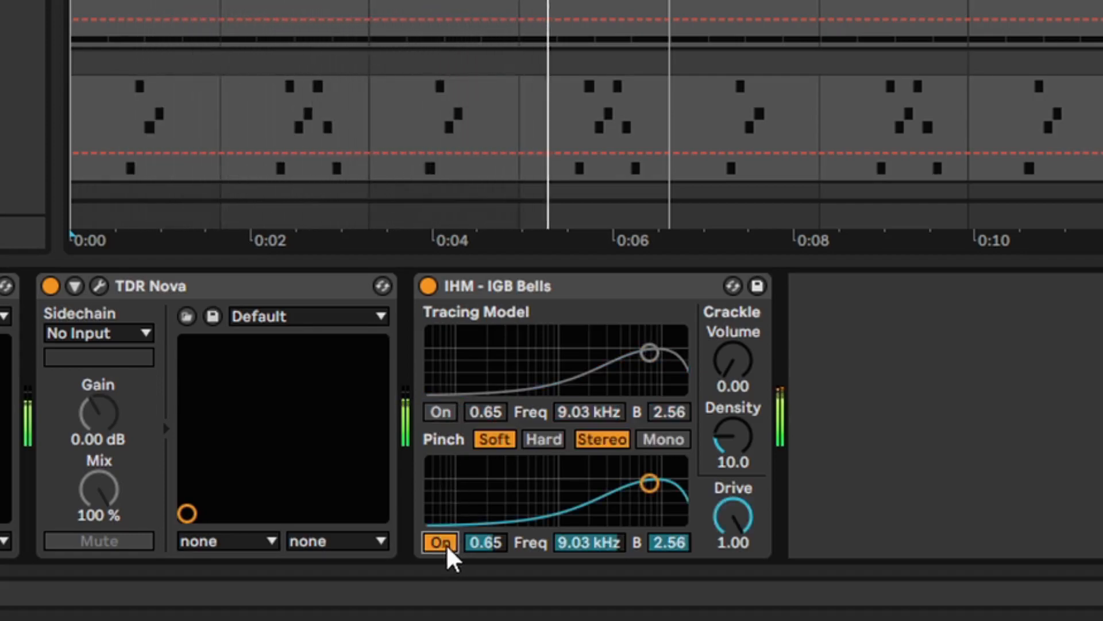
left_click(448, 546)
left_click(439, 414)
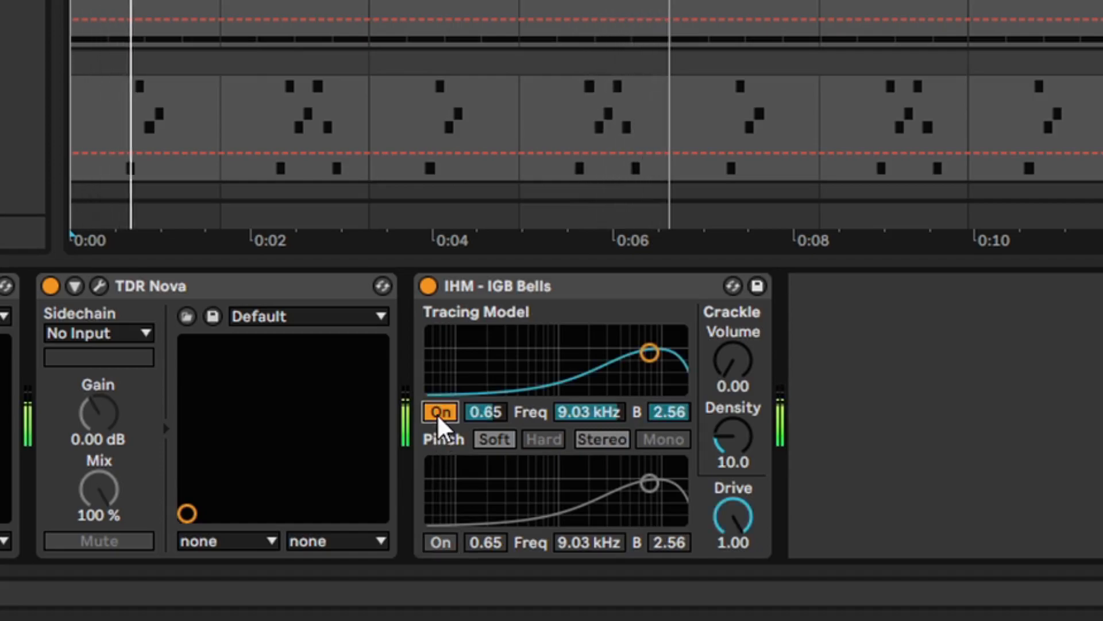
left_click(439, 413)
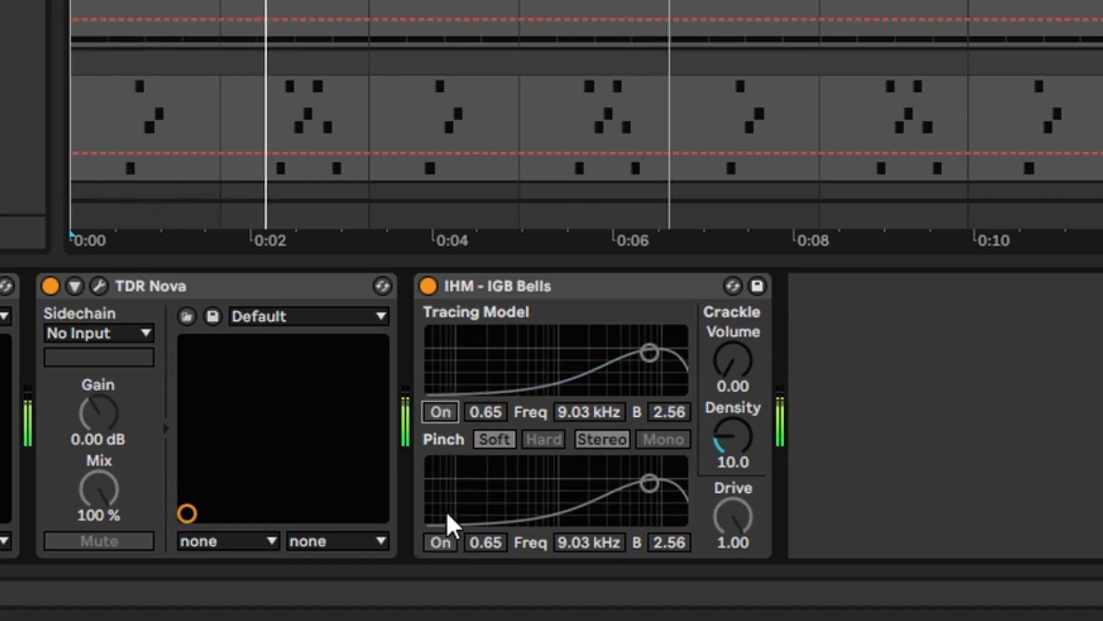
left_click(450, 543)
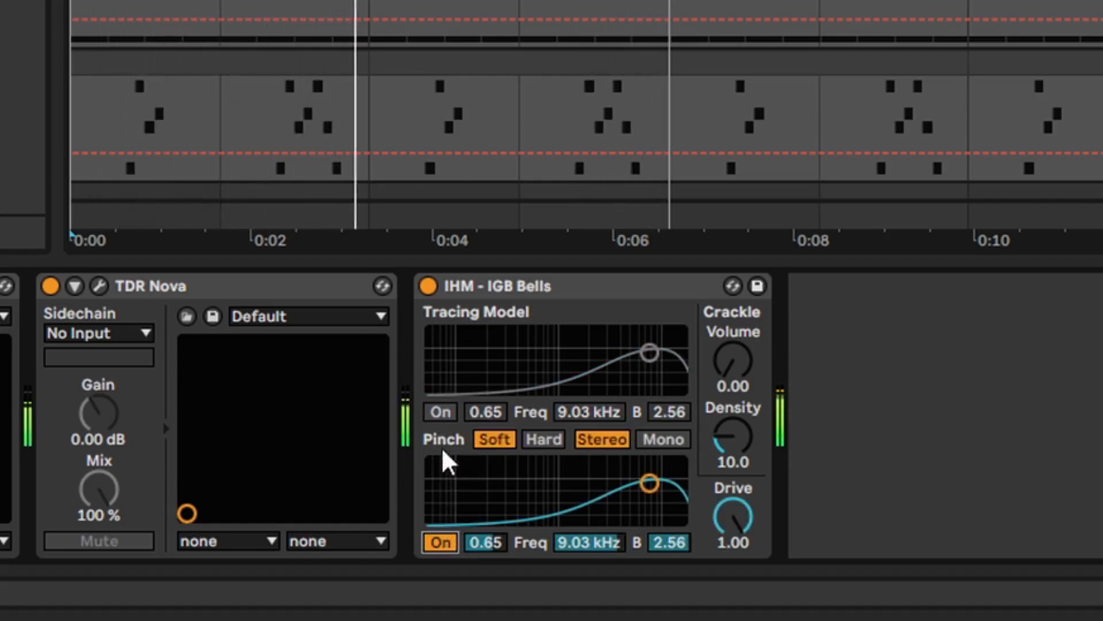
Compare the Distored layer with the whole Vinyl Distortion device bypassed and active, and stop playback
left_click(428, 287)
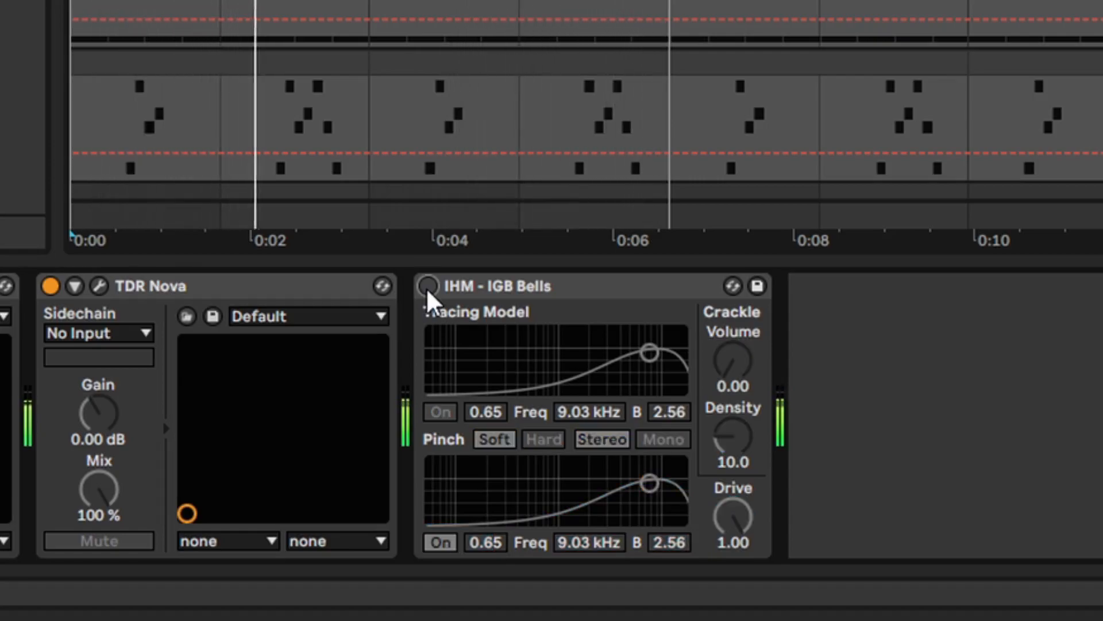
left_click(428, 287)
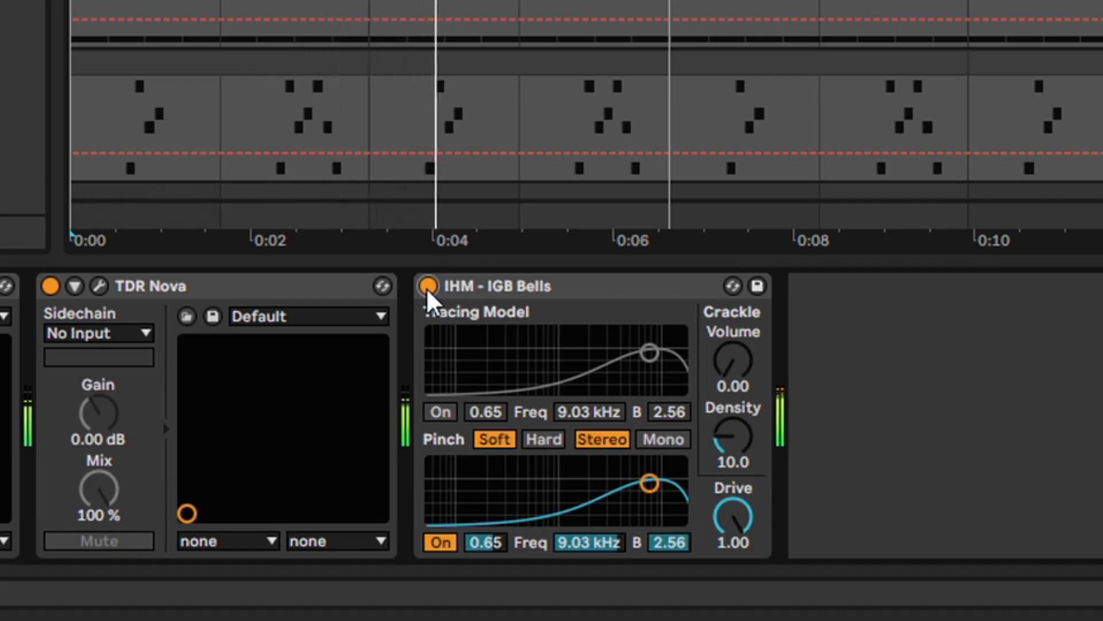
key("space")
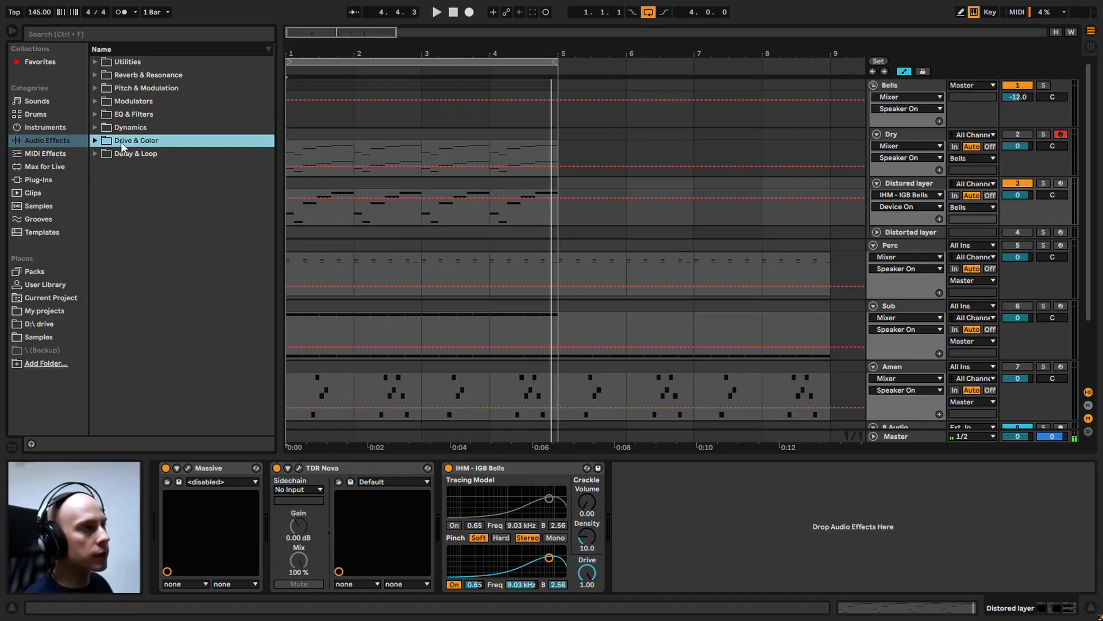
Add EQ Eight from EQ & Filters after the distortion on the Distored layer track and disable bands 2, 3 and 4
left_click(94, 113)
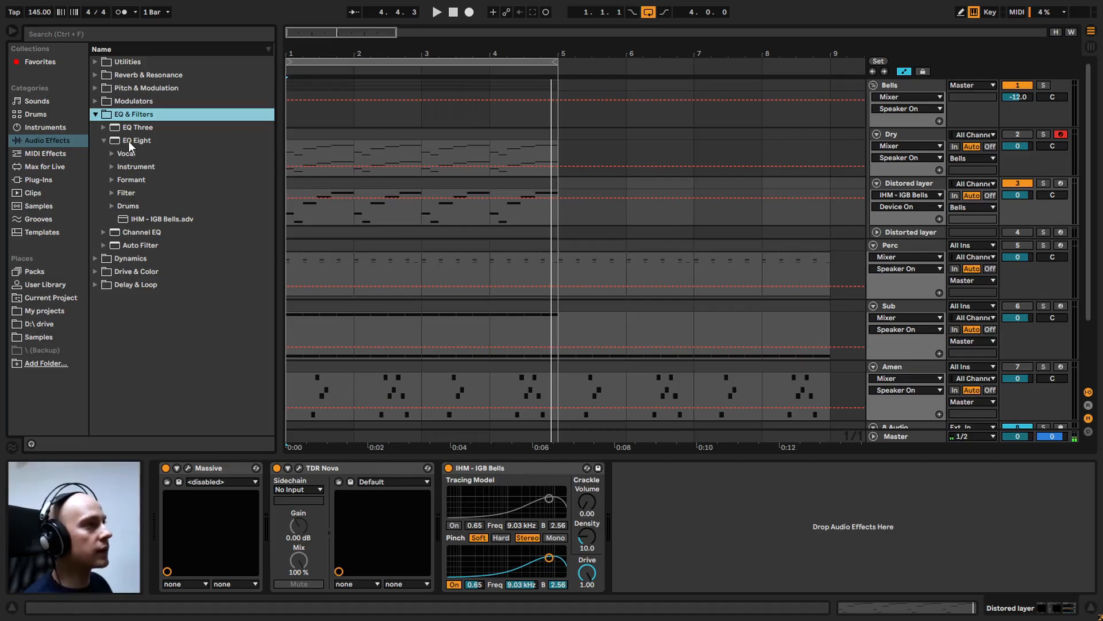
left_click_drag(128, 142, 297, 201)
left_click(692, 584)
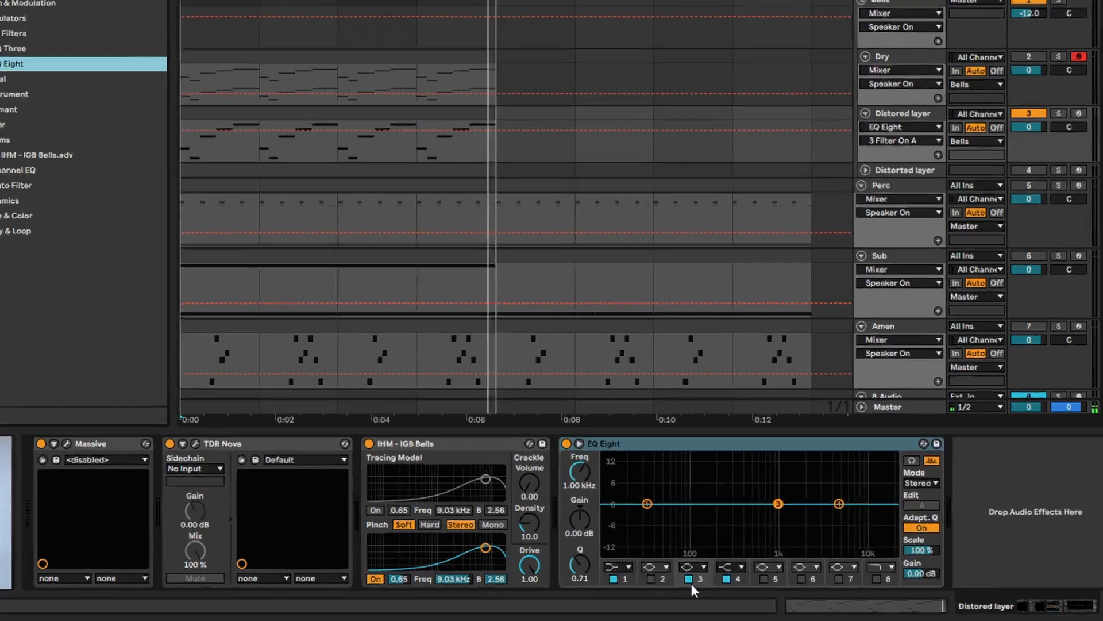
left_click(724, 584)
left_click(757, 584)
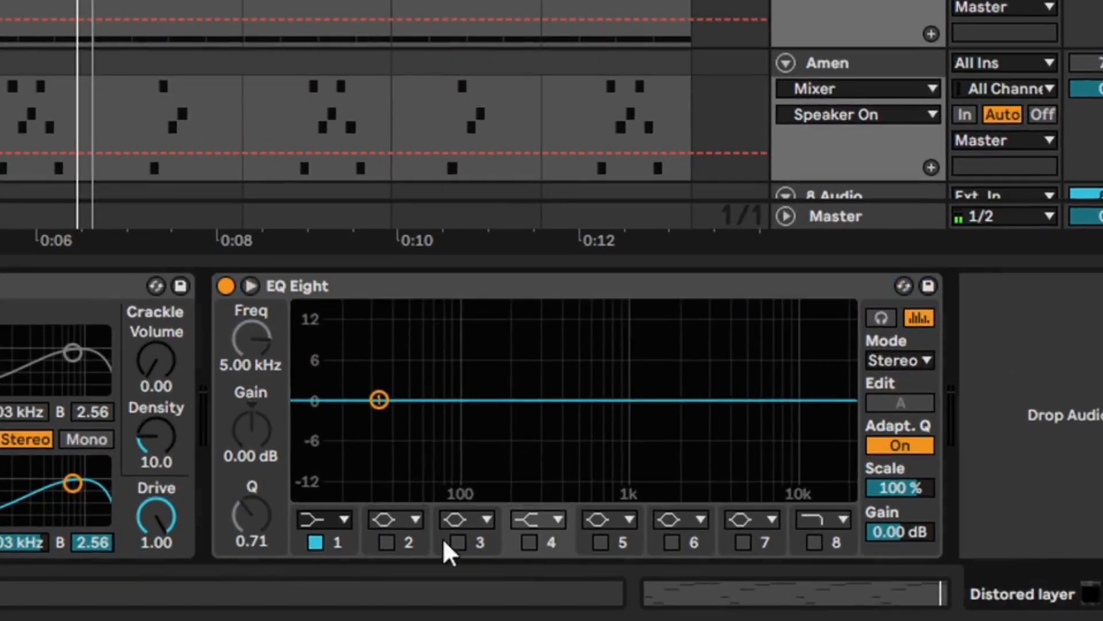
Make EQ Eight's band 1 a steep x4 low cut at 4.78 kHz with a Q of 0.61 while listening
left_click(325, 523)
left_click(315, 342)
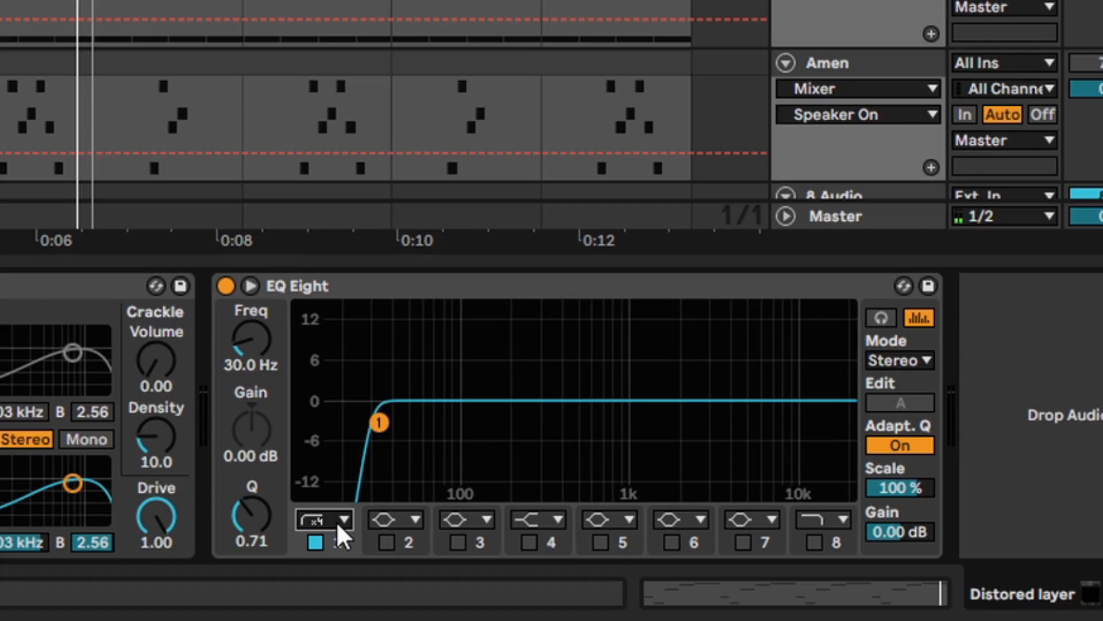
key("space")
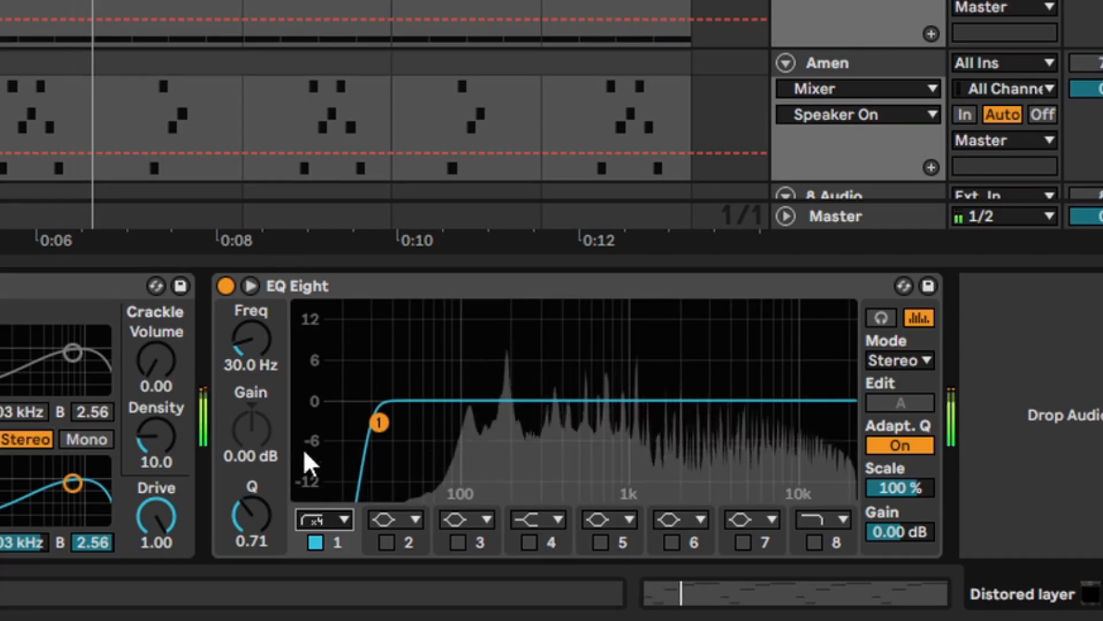
left_click_drag(379, 422, 751, 423)
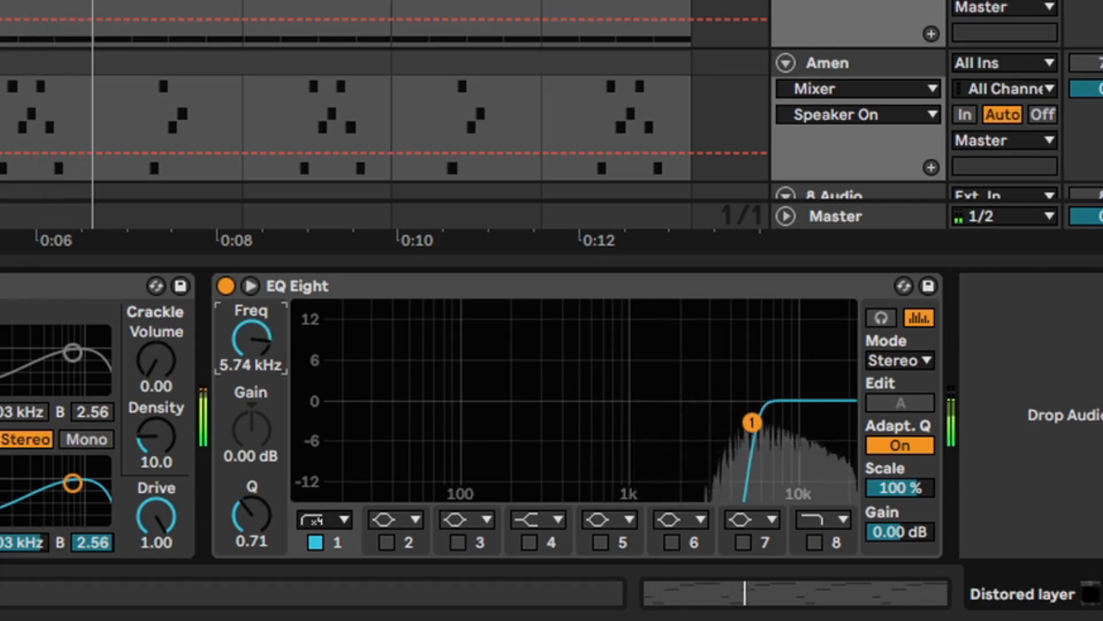
left_click_drag(242, 345, 242, 353)
mouse_move(246, 510)
left_mouse_down()
mouse_move(246, 532)
mouse_move(246, 513)
left_mouse_up()
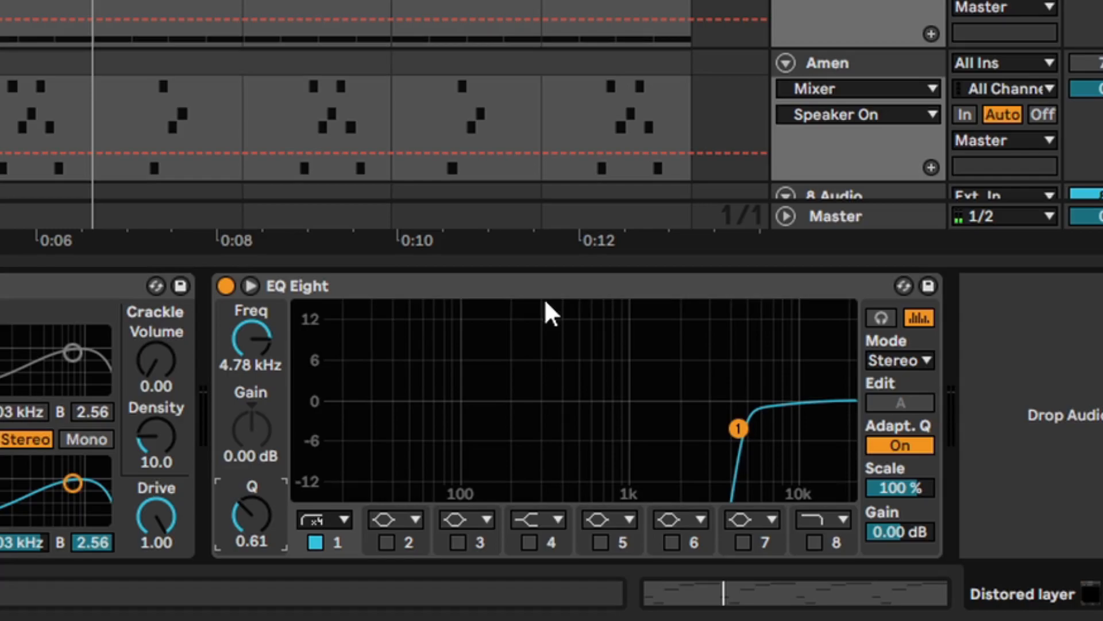
Enable EQ Eight's band 8 high cut at 9.94 kHz during playback and compare the sound with the EQ bypassed
key("space")
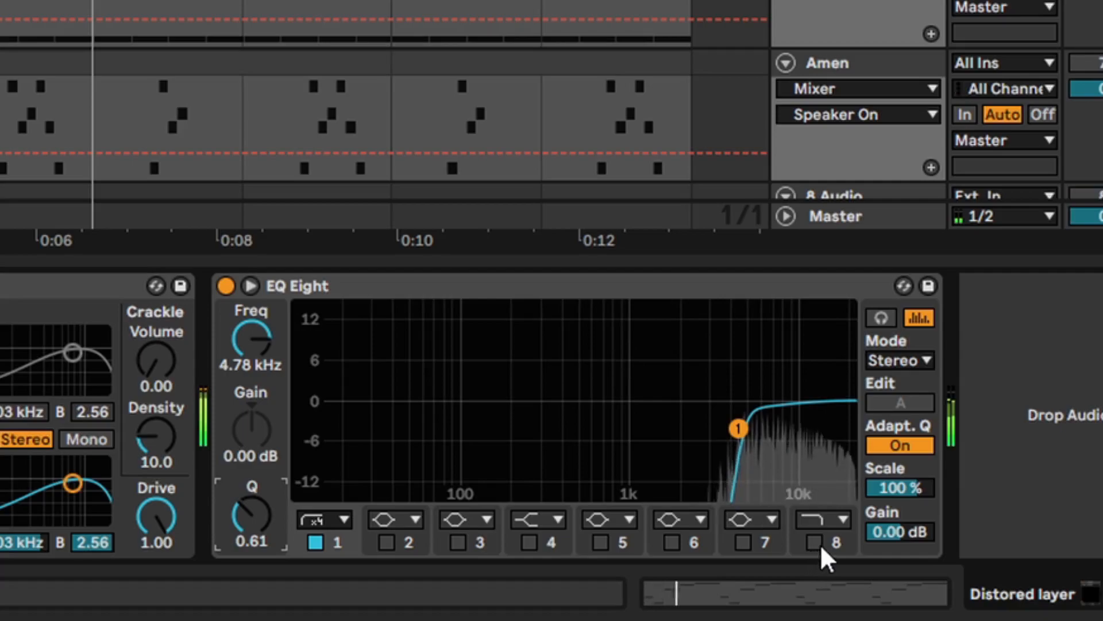
left_click(815, 544)
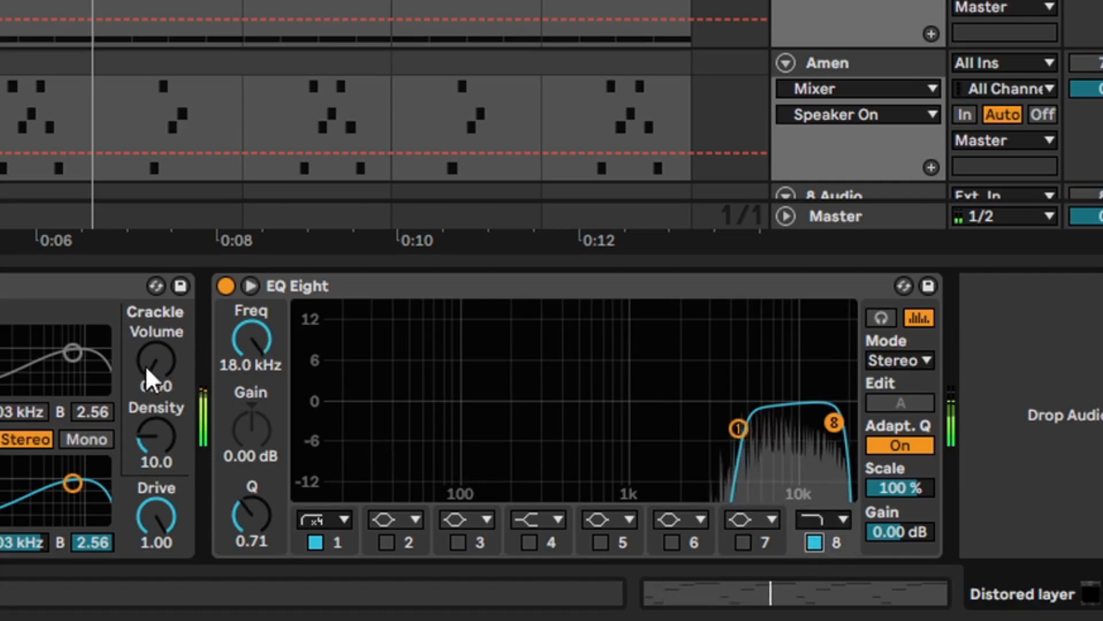
left_click_drag(245, 340, 244, 368)
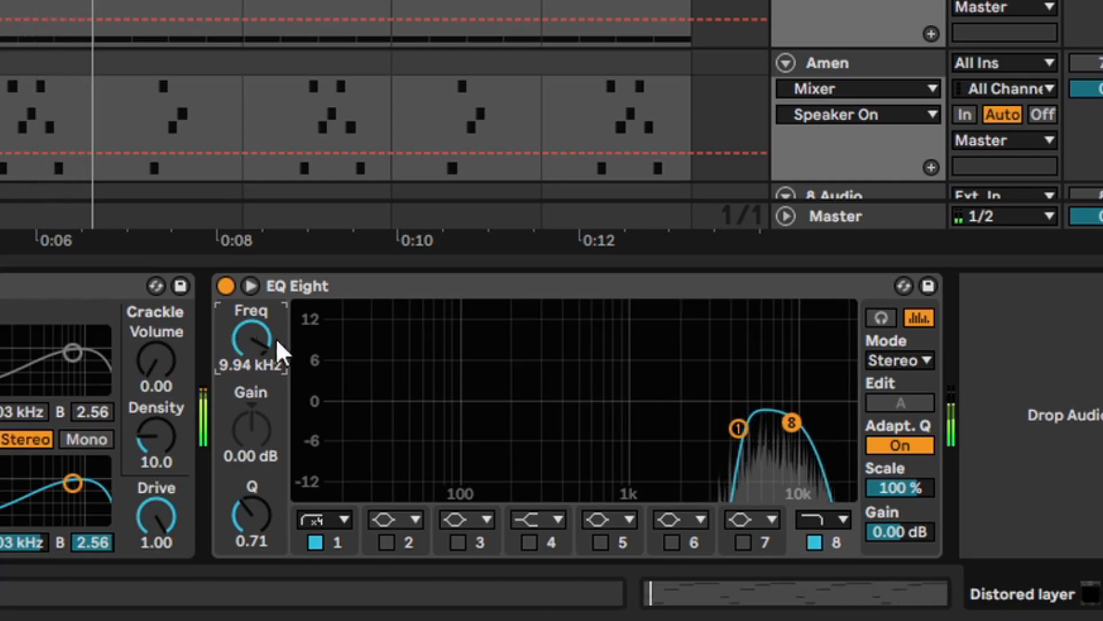
left_click(226, 286)
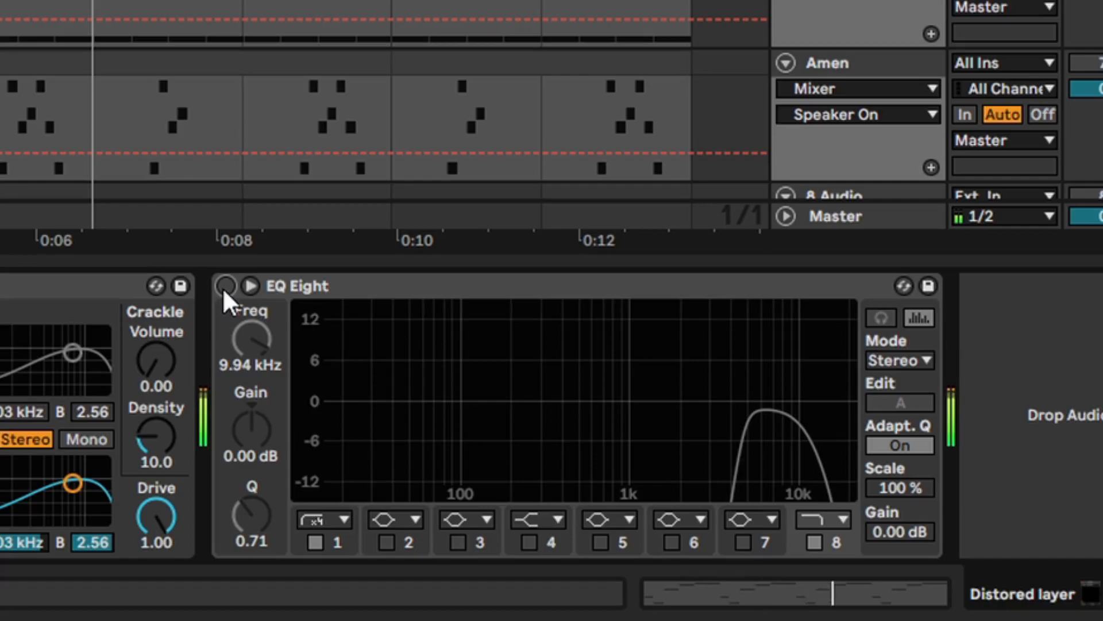
left_click(225, 285)
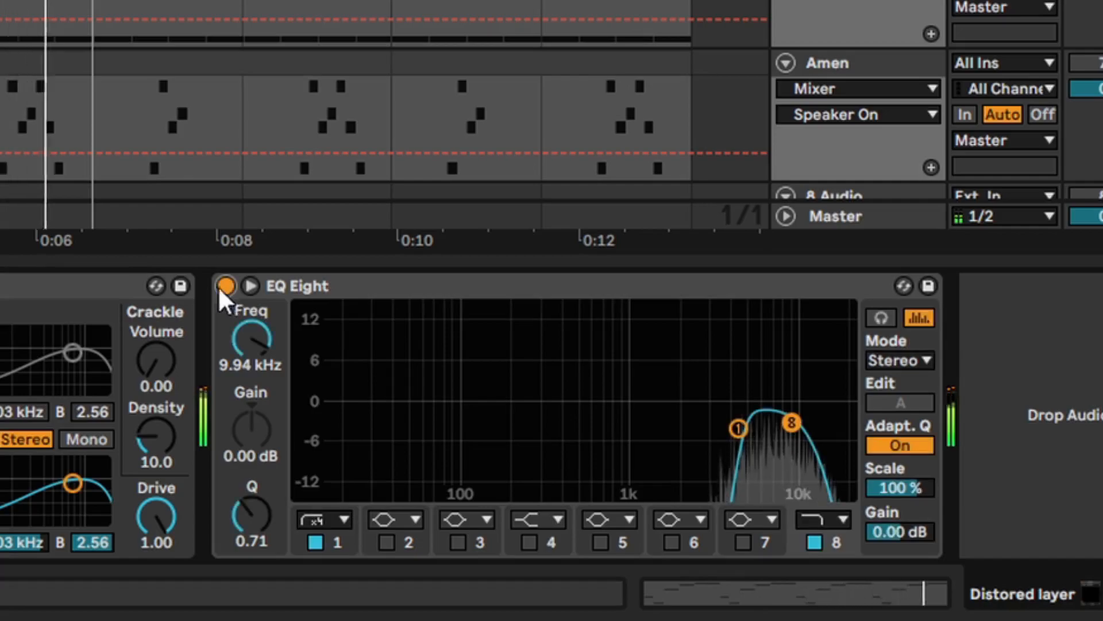
Load the IHM - IGB Bells preset in place of the current EQ Eight settings and compare the sound with the EQ bypassed
left_click_drag(270, 239, 373, 294)
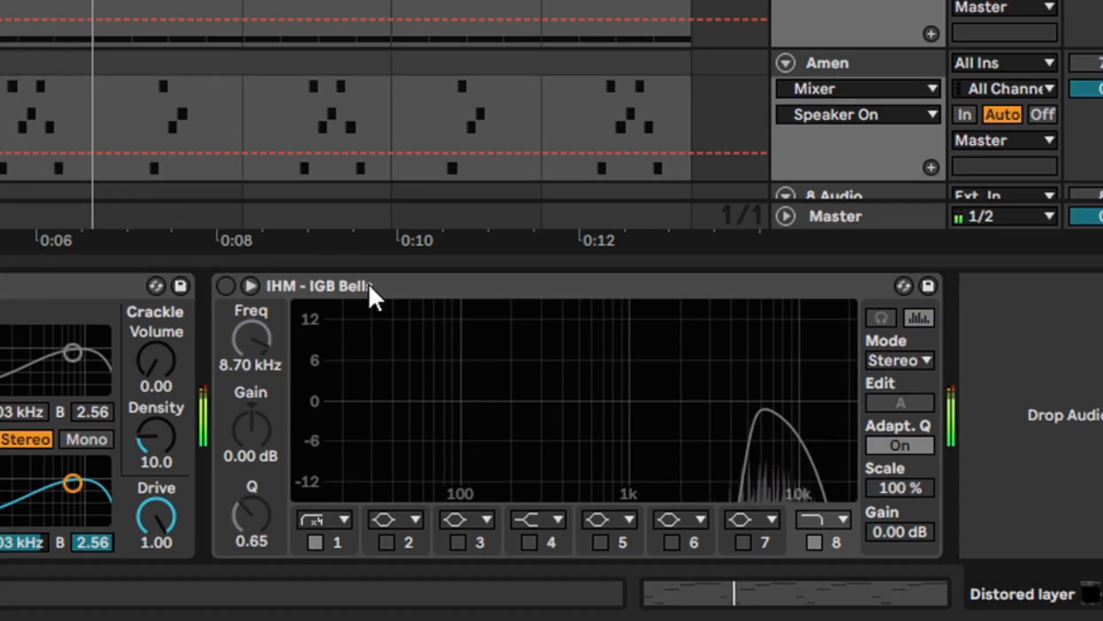
left_click(226, 285)
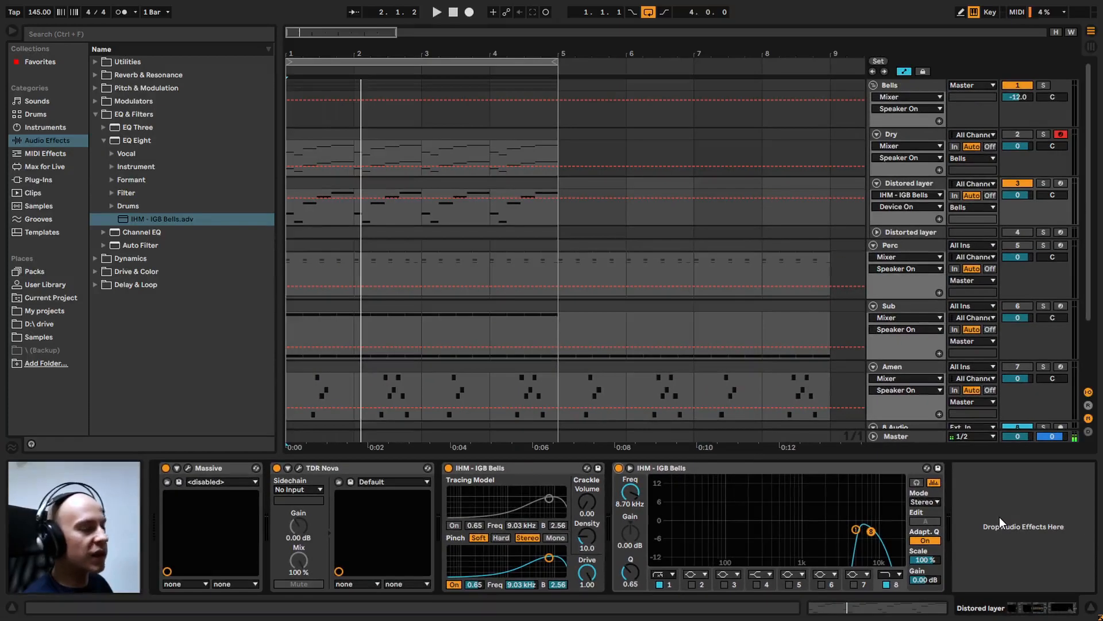
Add a Utility from the Utilities effects after EQ Eight on the Distored layer track and show its Gain automation
left_click(94, 113)
left_click(95, 62)
left_click_drag(132, 75, 1049, 482)
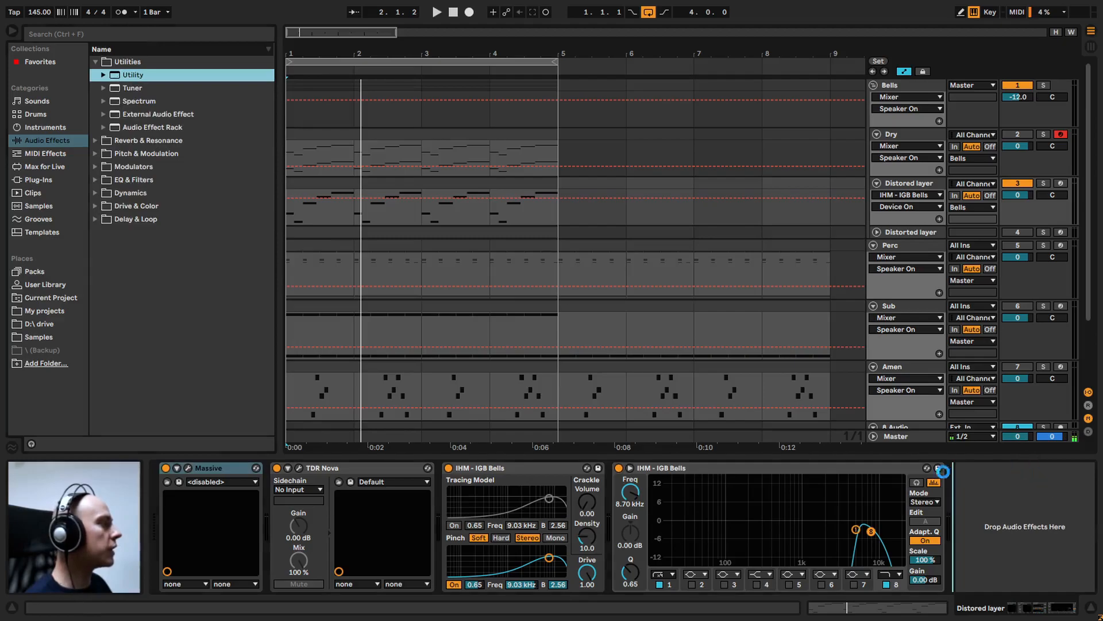
left_click_drag(943, 471, 928, 492)
left_click(1026, 515)
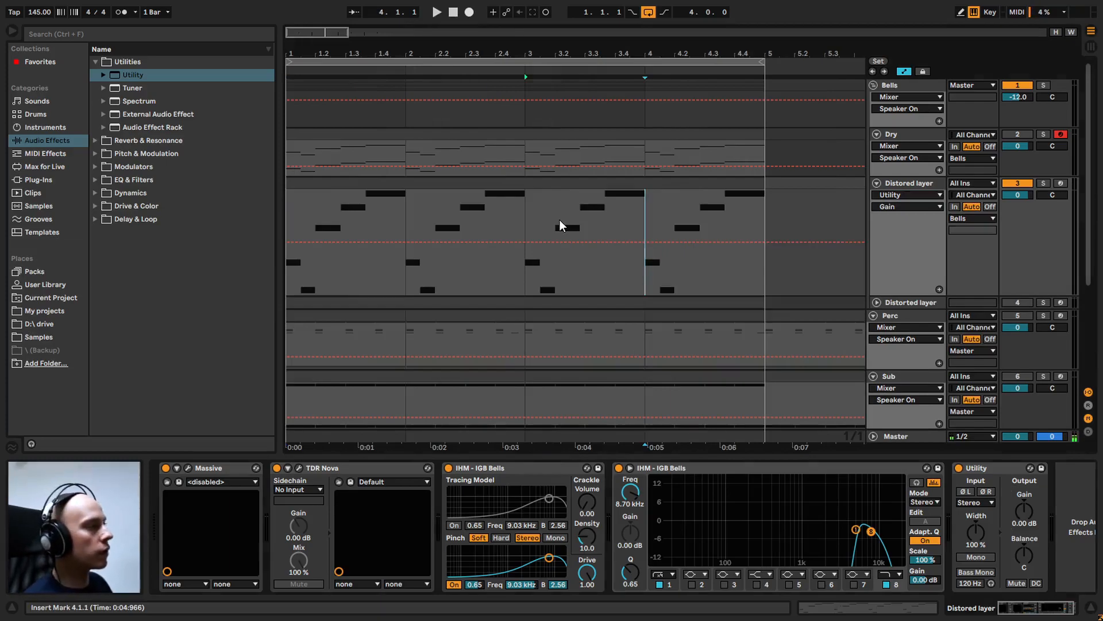
With a fixed 1/16 grid, draw a sawtooth Utility gain envelope over bar 3, falling during each note and rising again at the next
right_click(558, 220)
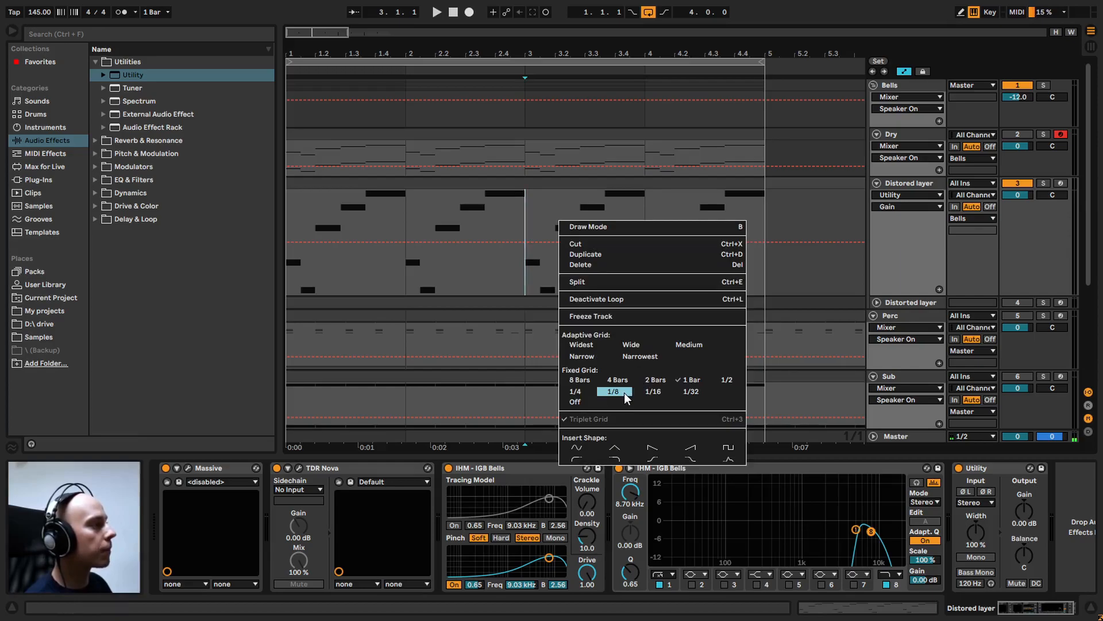
left_click(651, 392)
left_click_drag(332, 48, 508, 148)
double_click(565, 254)
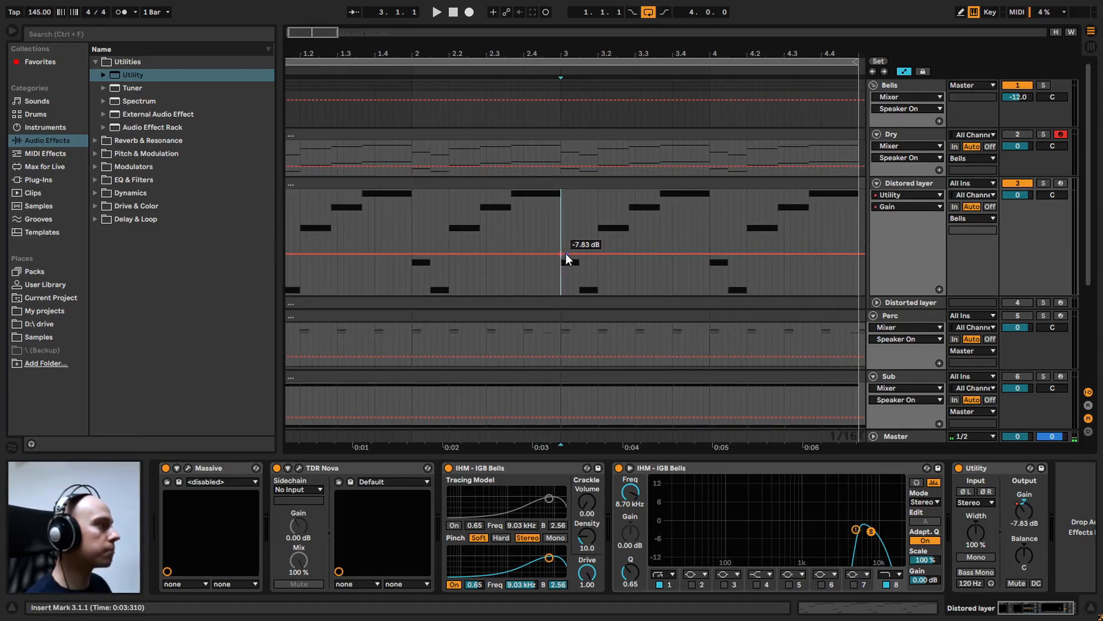
left_click_drag(583, 265, 630, 244)
double_click(579, 253)
double_click(599, 250)
double_click(623, 274)
double_click(661, 253)
left_click_drag(661, 253, 661, 240)
double_click(706, 277)
left_click_drag(706, 277, 710, 275)
Loop bar 3 and listen to the Distored layer with the gain envelope
left_click_drag(706, 233, 563, 232)
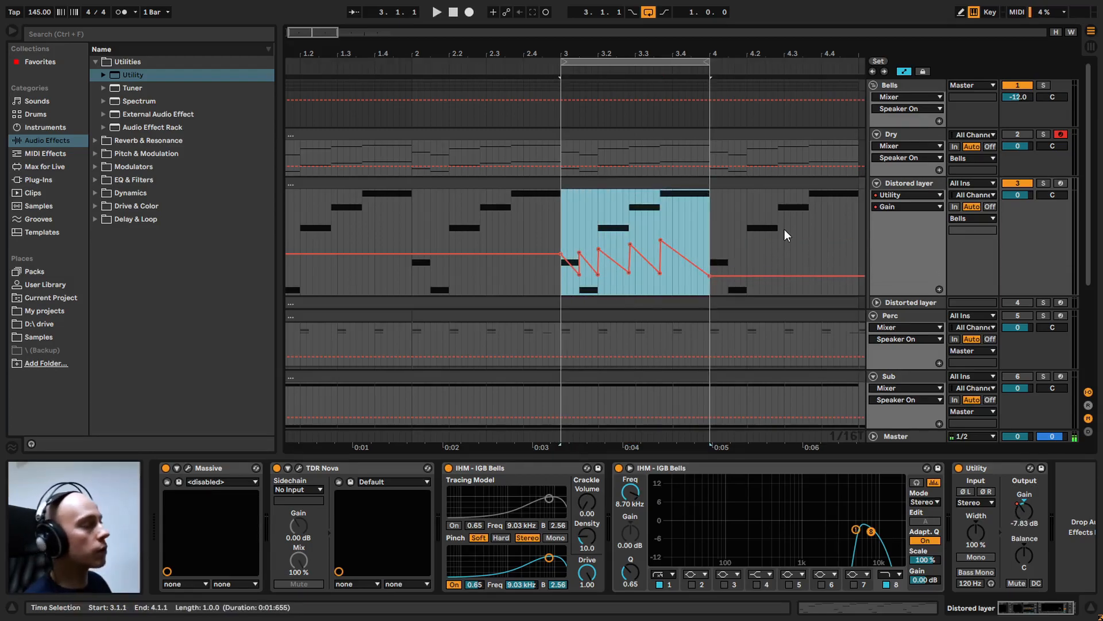
key("space")
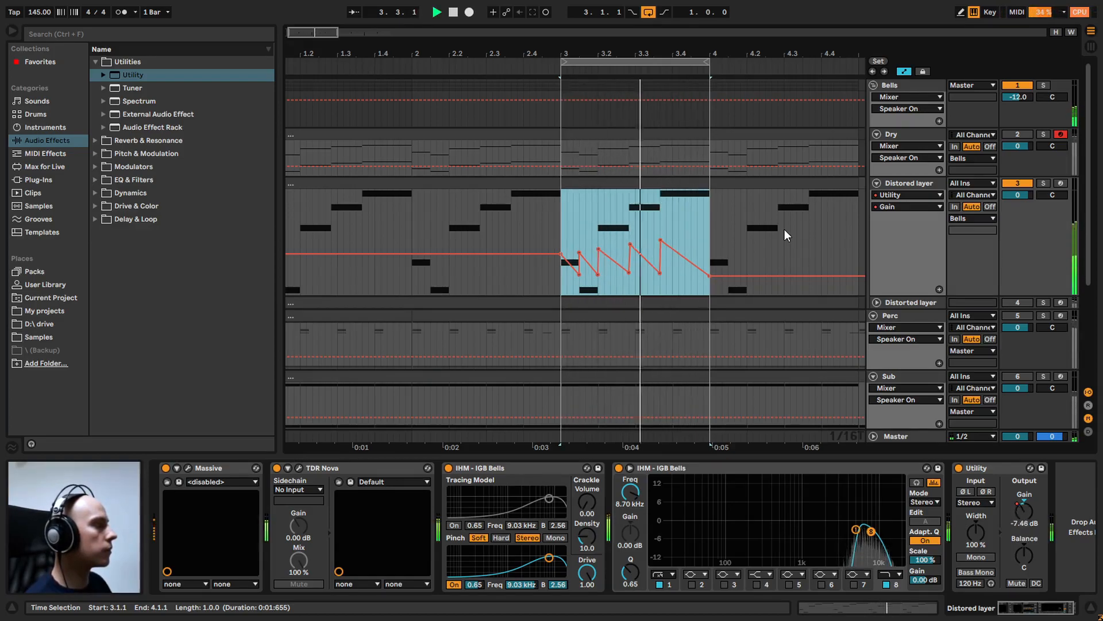
key("space")
Show the prepared gain automation of the first Utility on the second Distored layer track, number 4
left_click(910, 302)
left_click(859, 466)
left_click(885, 505)
left_click(878, 303)
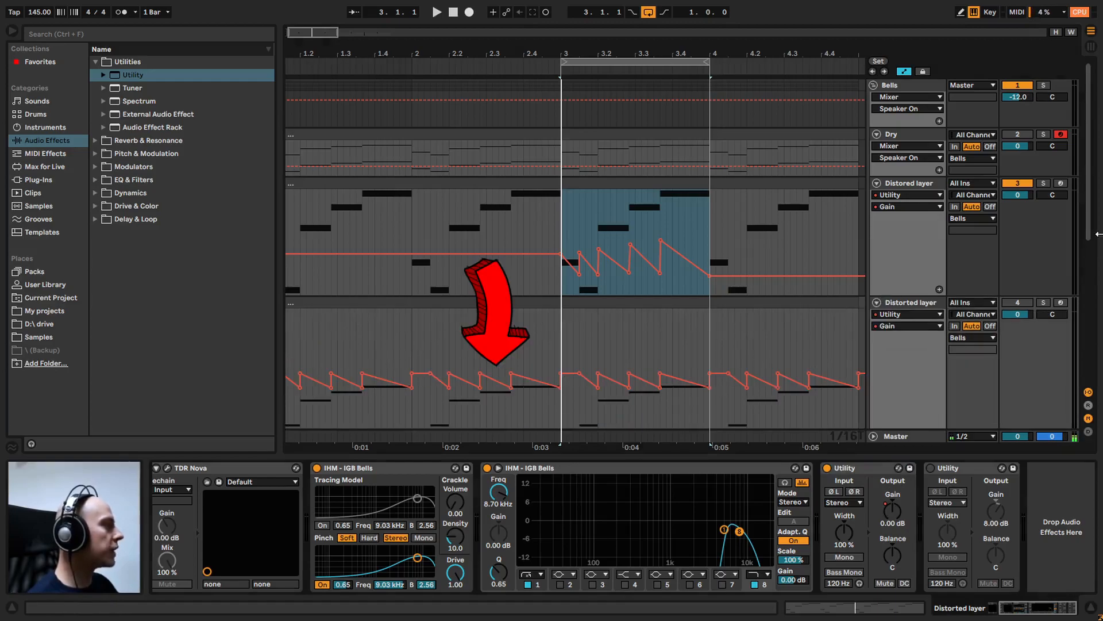
scroll(632, 287, "down", 2)
scroll(743, 288, "down", 2)
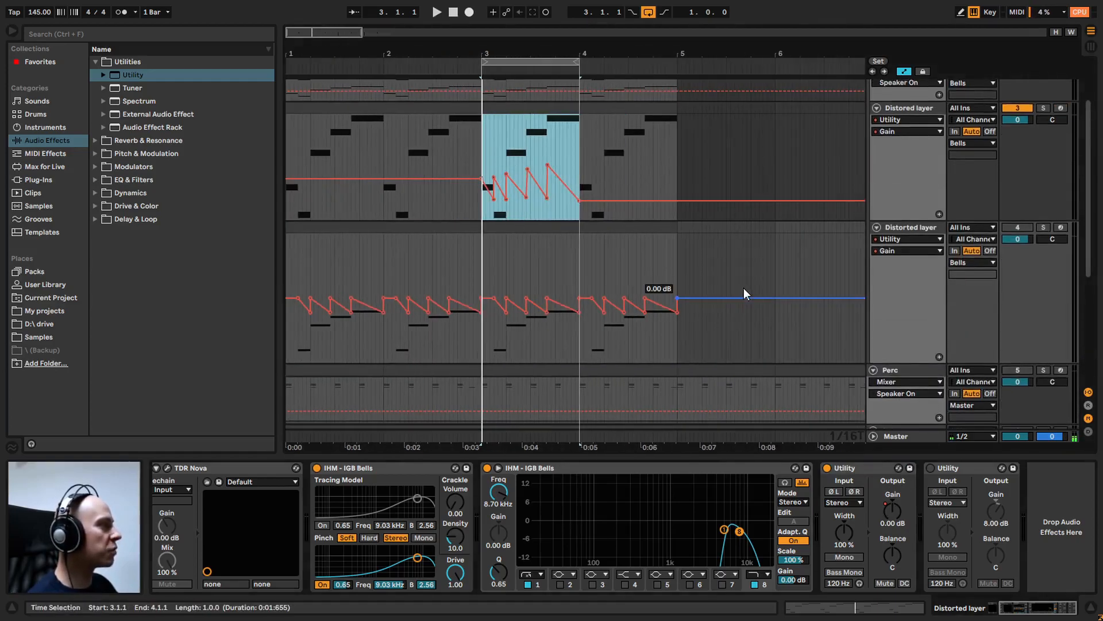
Set the grid to 1 Bar, copy the bars 1 to 4 gain automation from track 4 onto track 3, and collapse track 4
right_click(735, 268)
left_click(868, 435)
left_click(680, 256)
left_click_drag(680, 262, 298, 268)
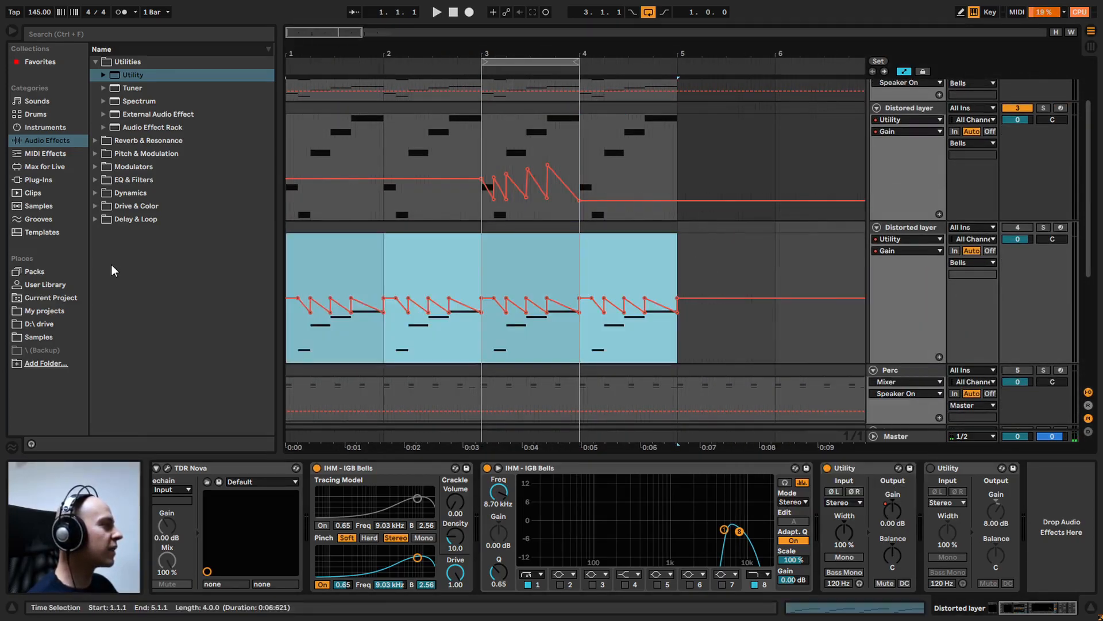
left_click(290, 142)
key("ctrl+v")
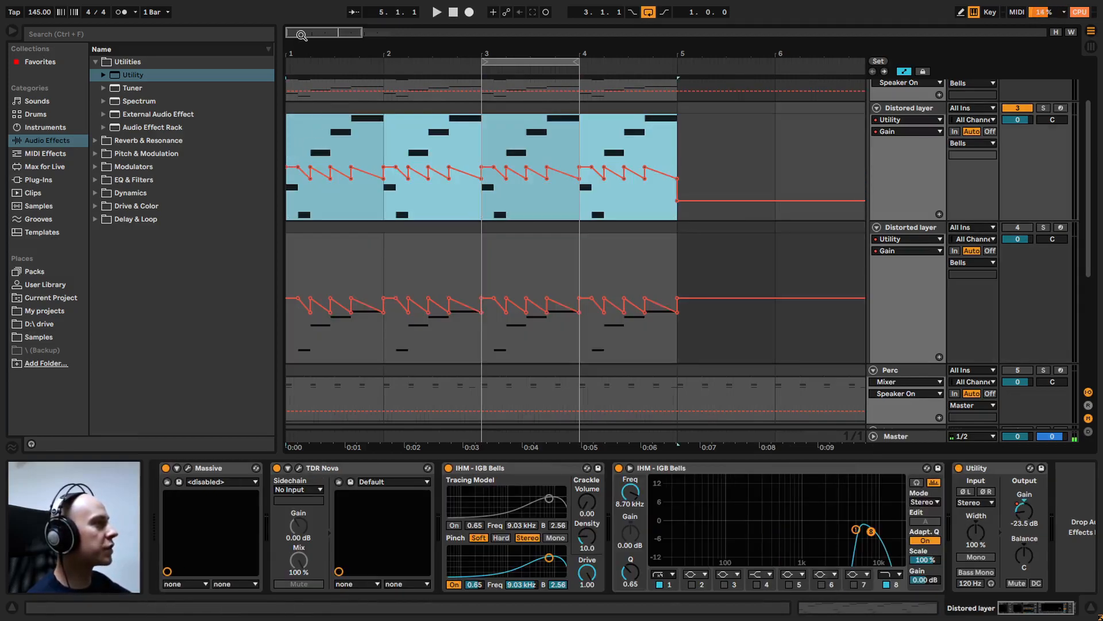
left_click(878, 227)
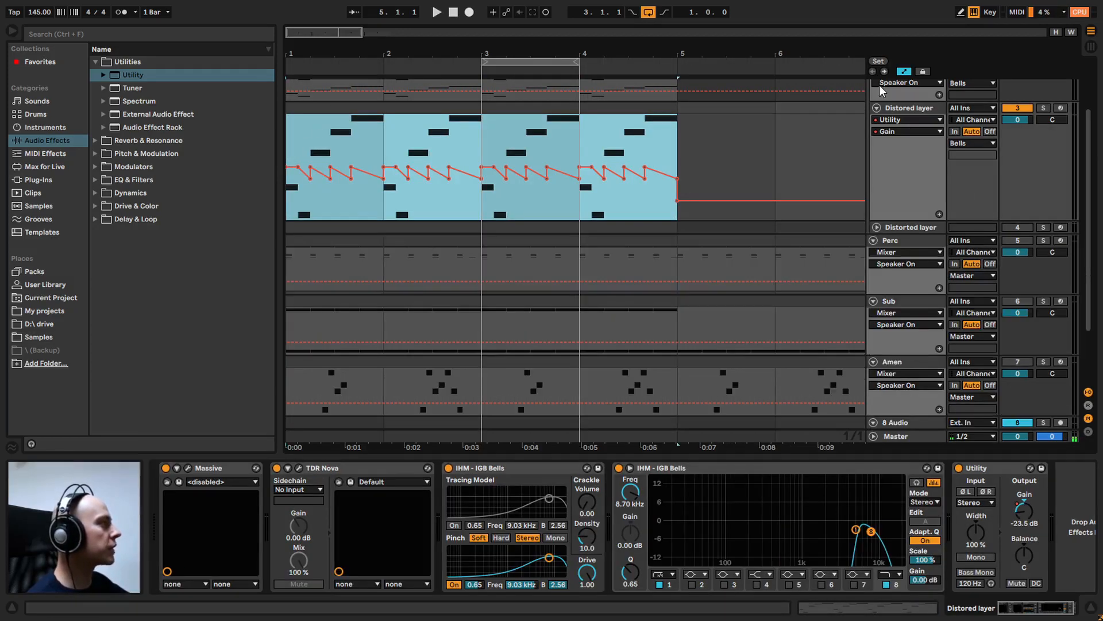
Loop bars 1 to 4 and play the Distored layer with the pasted gain automation
left_click_drag(524, 47, 272, 69)
left_click_drag(579, 58, 686, 59)
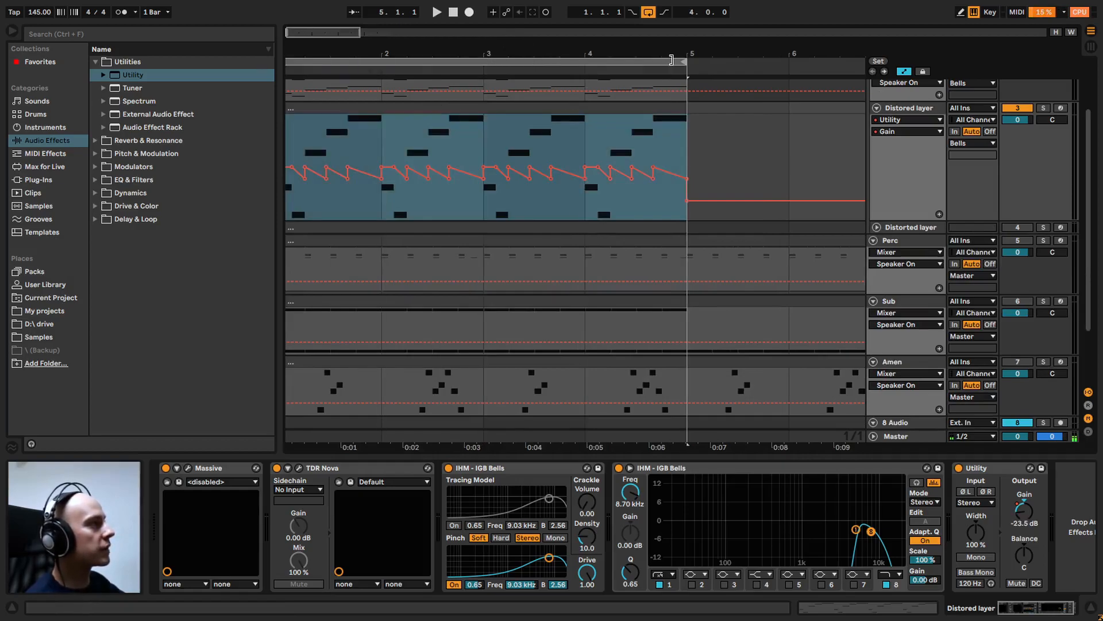
key("space")
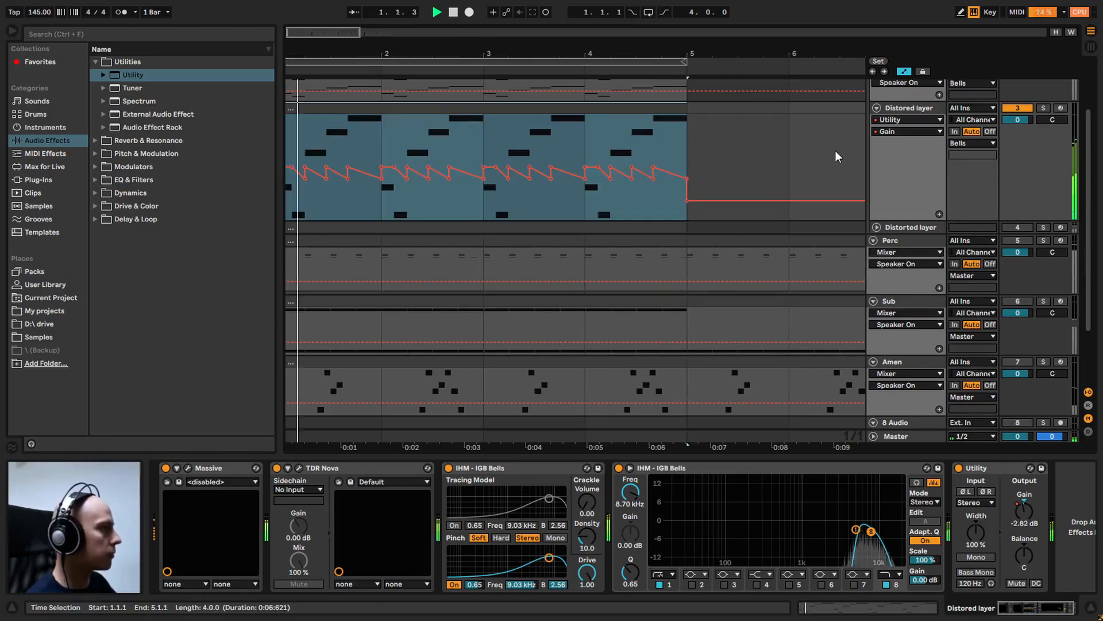
left_click(659, 13)
left_click(649, 13)
left_click(664, 11)
left_click(649, 12)
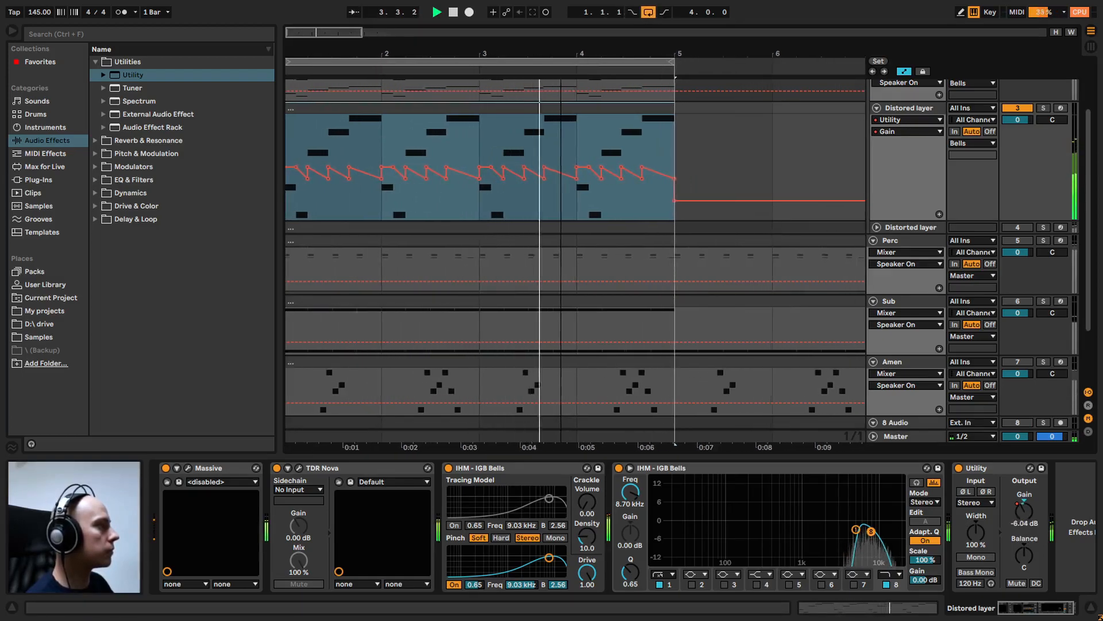
left_click(426, 198)
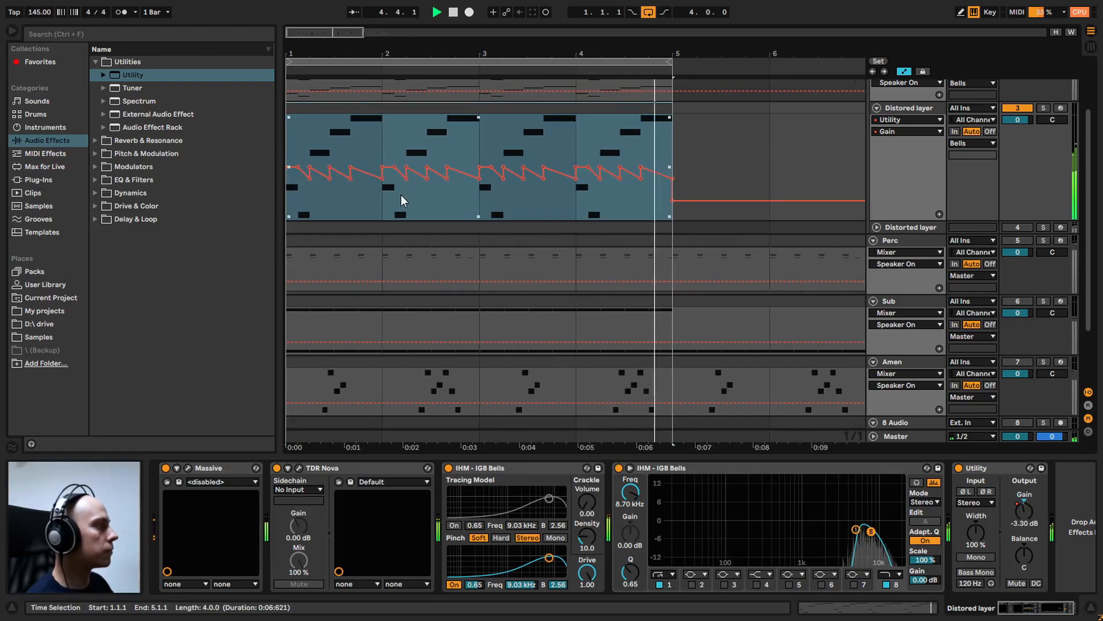
Compare the Distored layer with the Utility bypassed and active, leaving it active, and stop playback
left_click(959, 468)
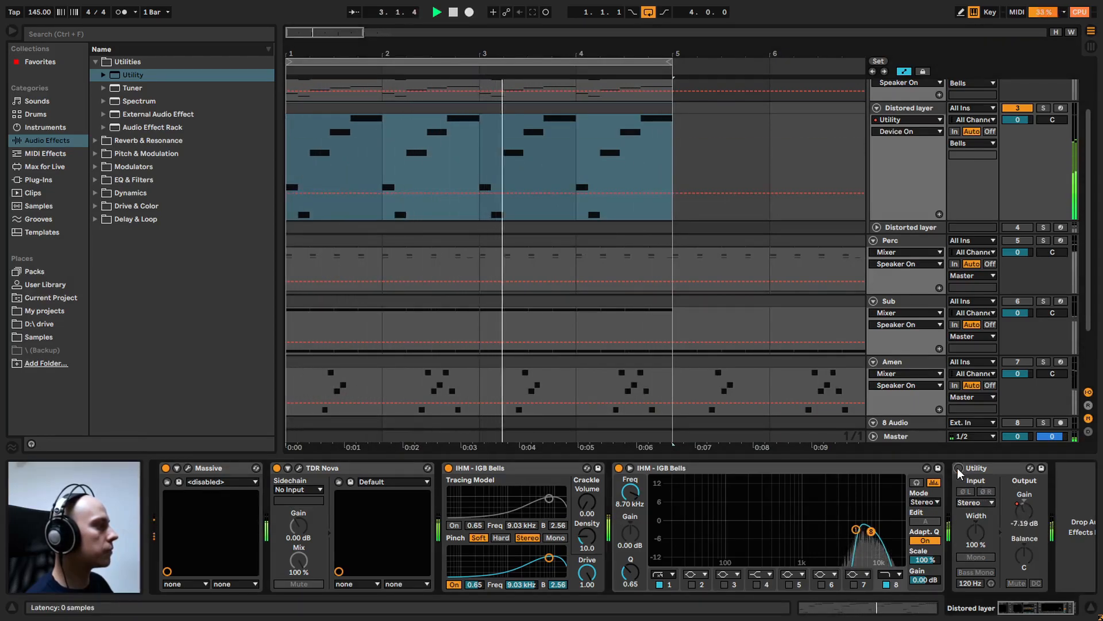
left_click(959, 468)
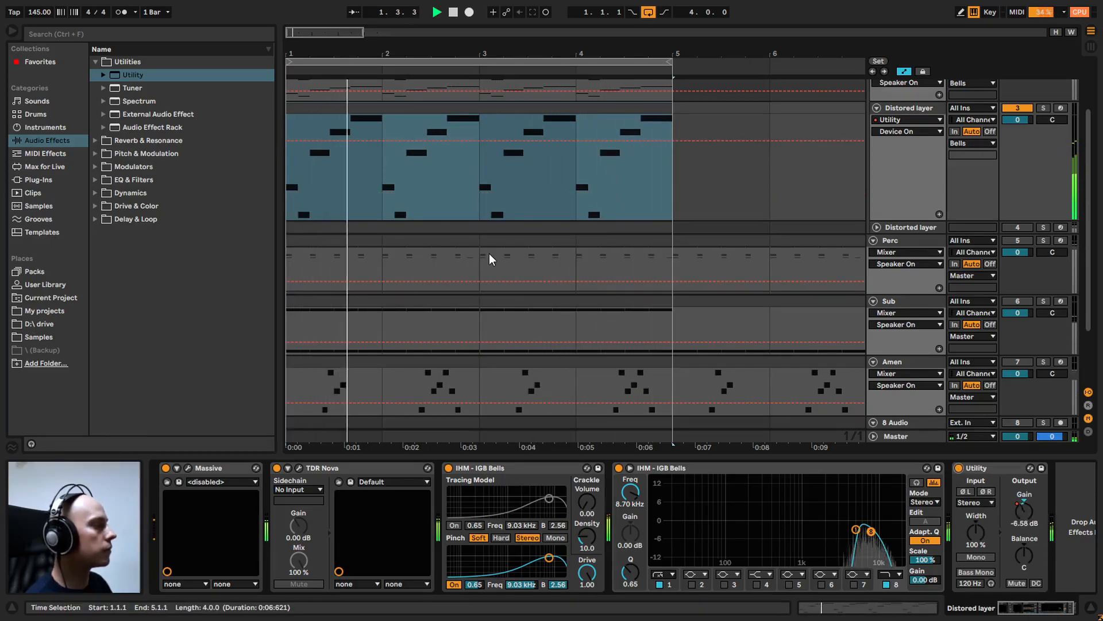
key("space")
Add a second Utility after the first on the Distored layer track and set its gain to 8 dB
left_click_drag(128, 82, 1061, 514)
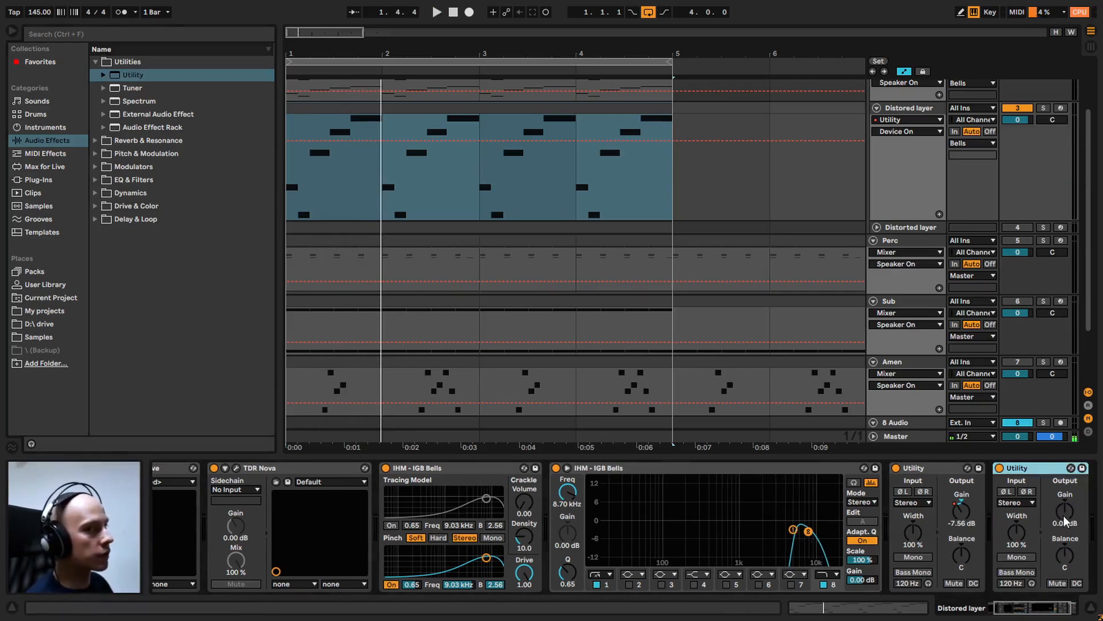
left_click(1075, 524)
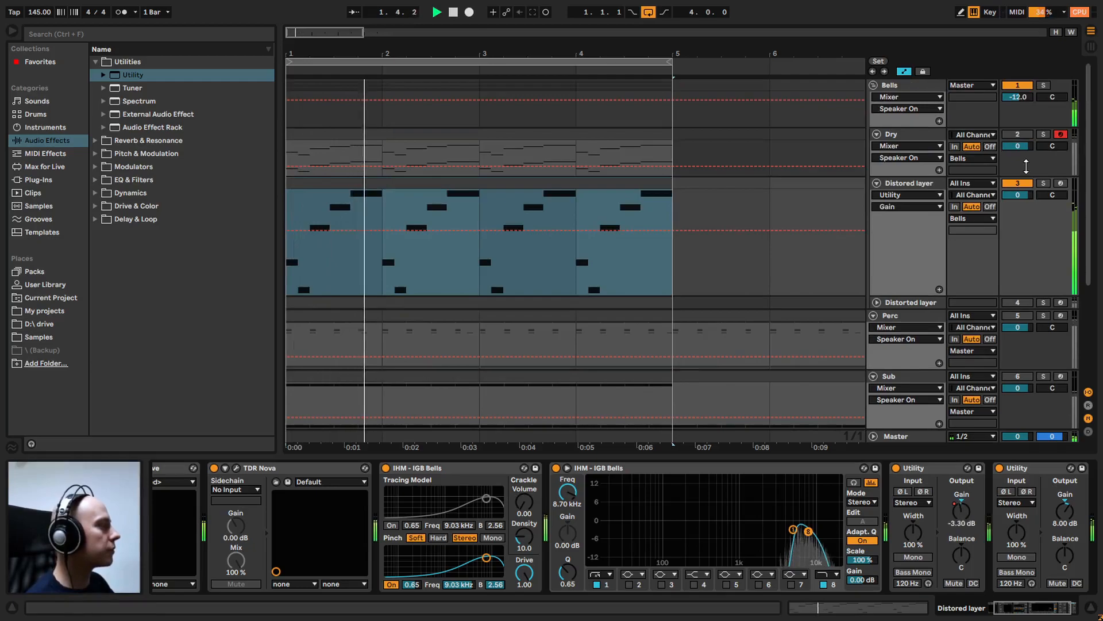
Unmute the Dry track during playback and compare the bells with the Distored layer track muted and unmuted
left_click(1017, 133)
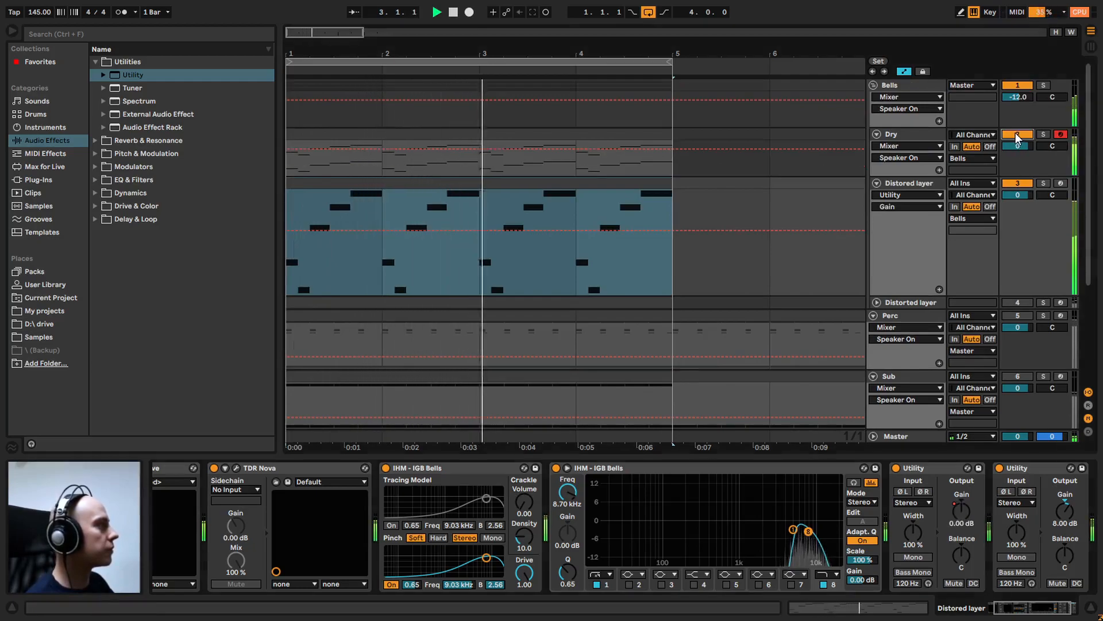
left_click_drag(1093, 187, 1098, 138)
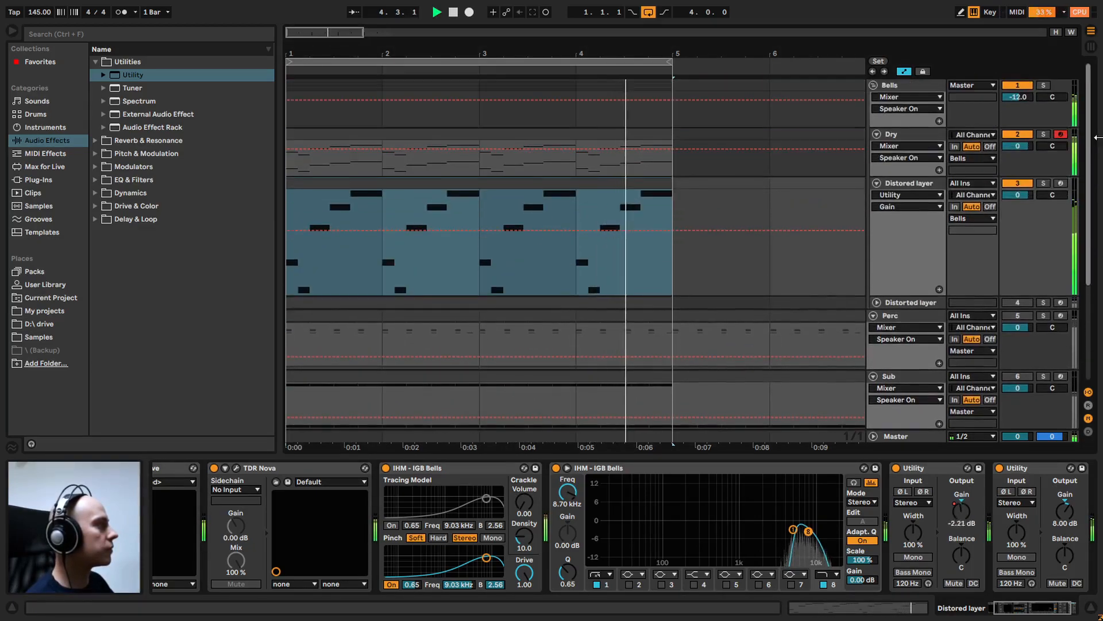
left_click(1015, 184)
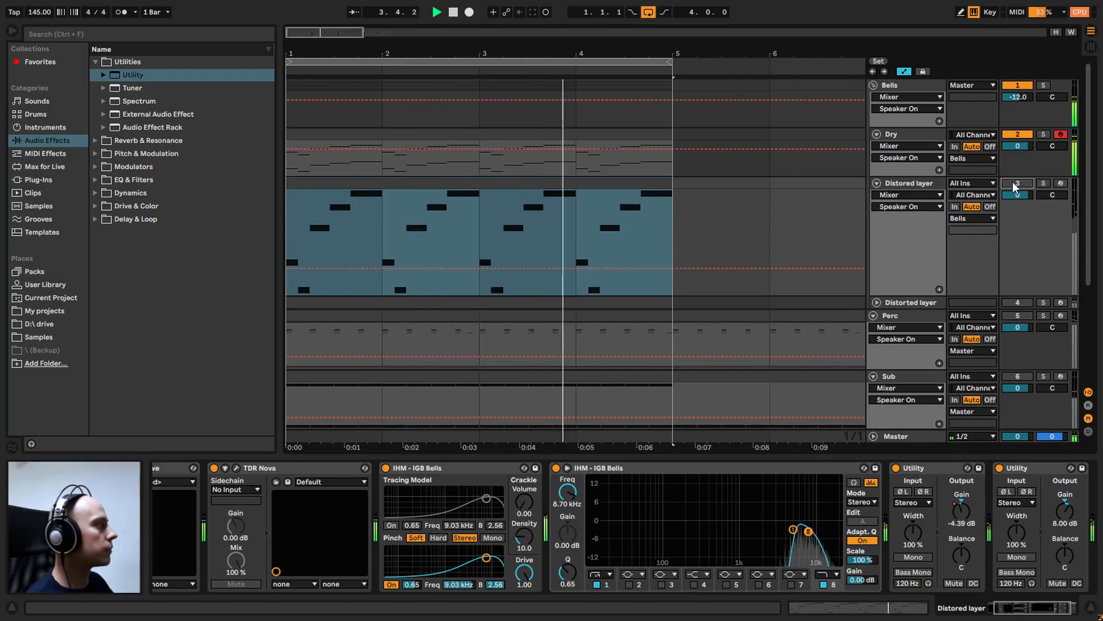
left_click(1015, 184)
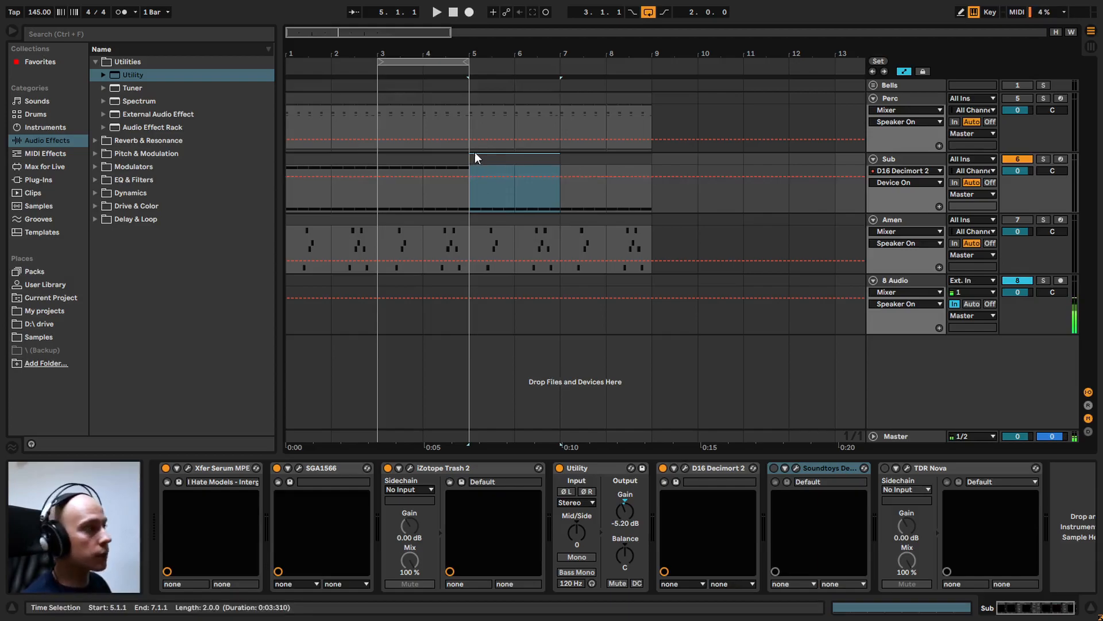
Loop the Sub clip section from bar 5 to bar 7 and listen to it
key("ctrl+l")
key("space")
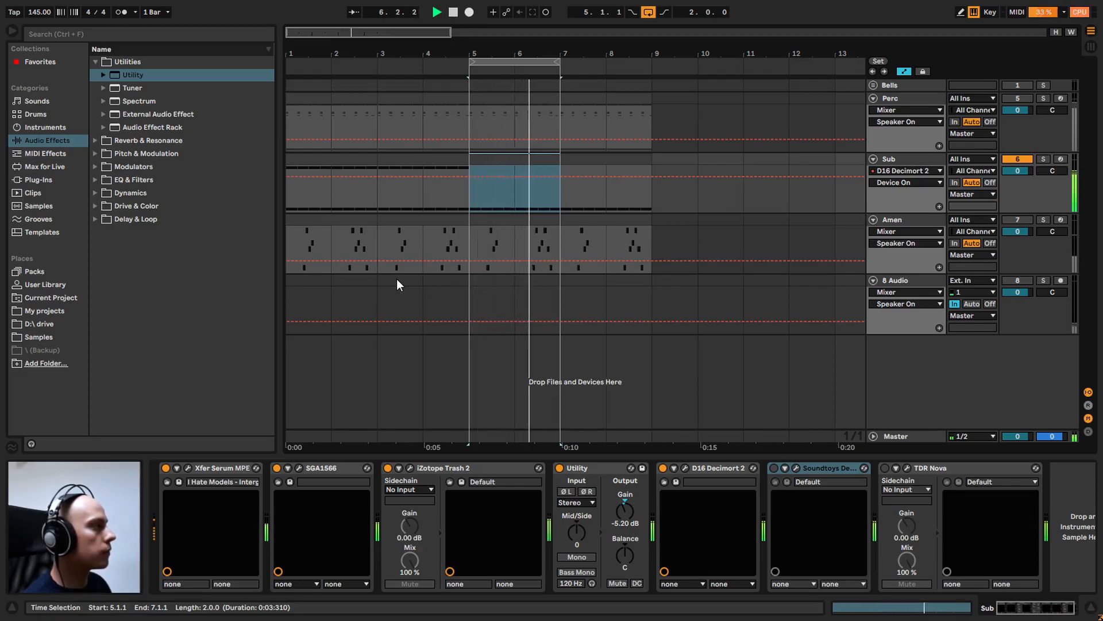
key("space")
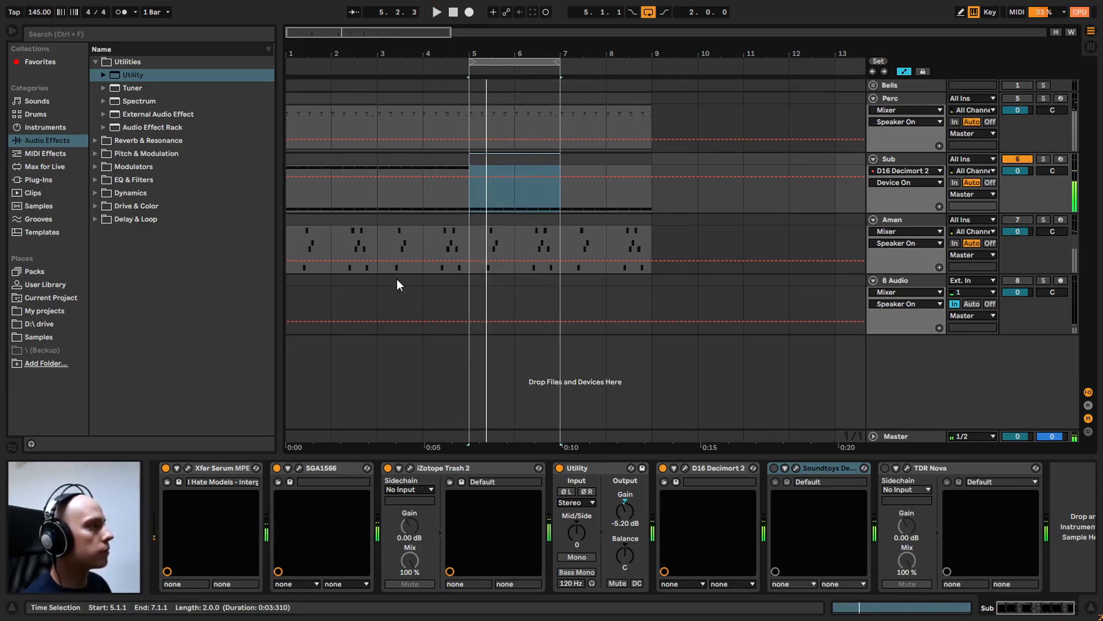
Loop the Sub clip from bar 3 to bar 5 and open its notes for editing
left_click(397, 278)
left_click(426, 161)
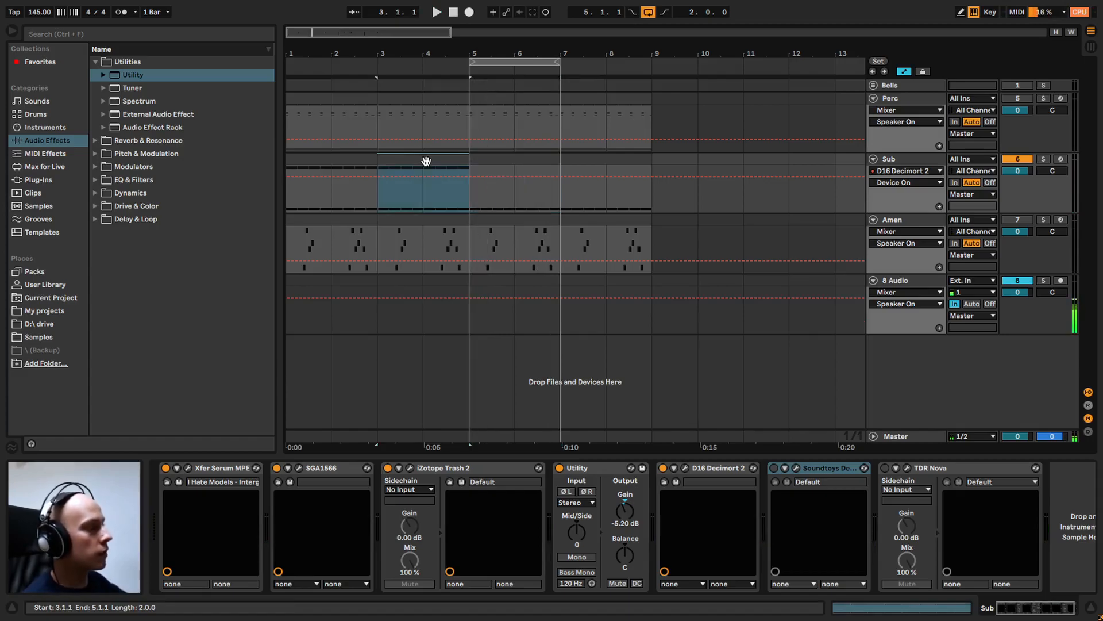
key("ctrl+l")
double_click(426, 162)
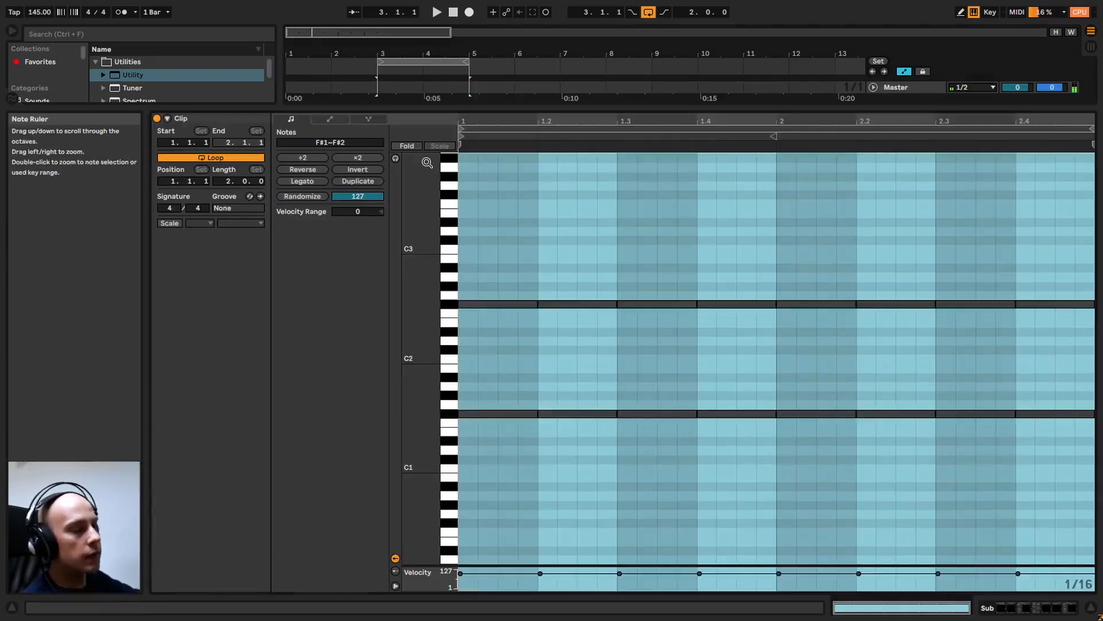
Delete the F#2 notes from the Sub clip and recreate them by duplicating the F#1 notes one octave higher
left_click(509, 320)
left_click_drag(644, 295, 1057, 291)
key("Delete")
left_click_drag(1063, 462, 513, 385)
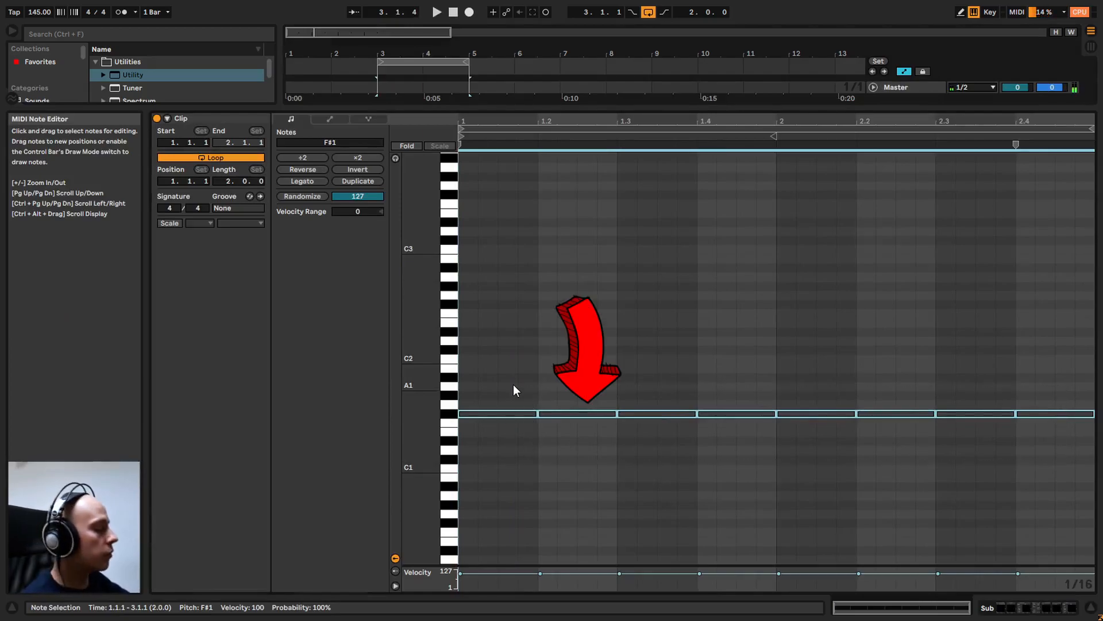
key("shift+Up")
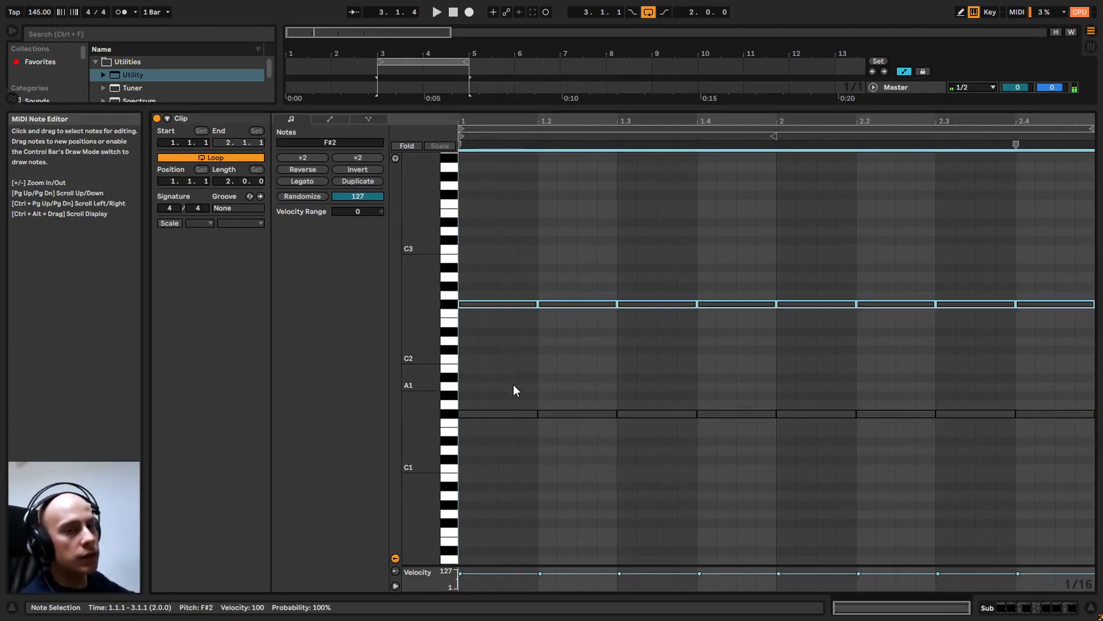
Play the looped Sub clip and examine its F#1 and F#2 note rows
left_click_drag(1050, 461, 577, 403)
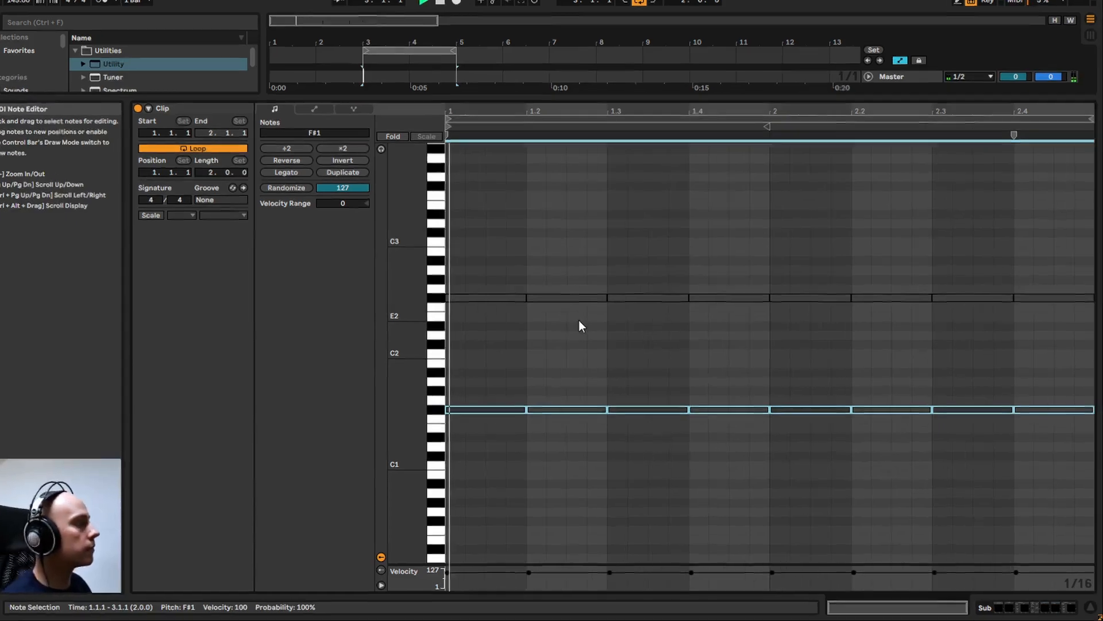
key("space")
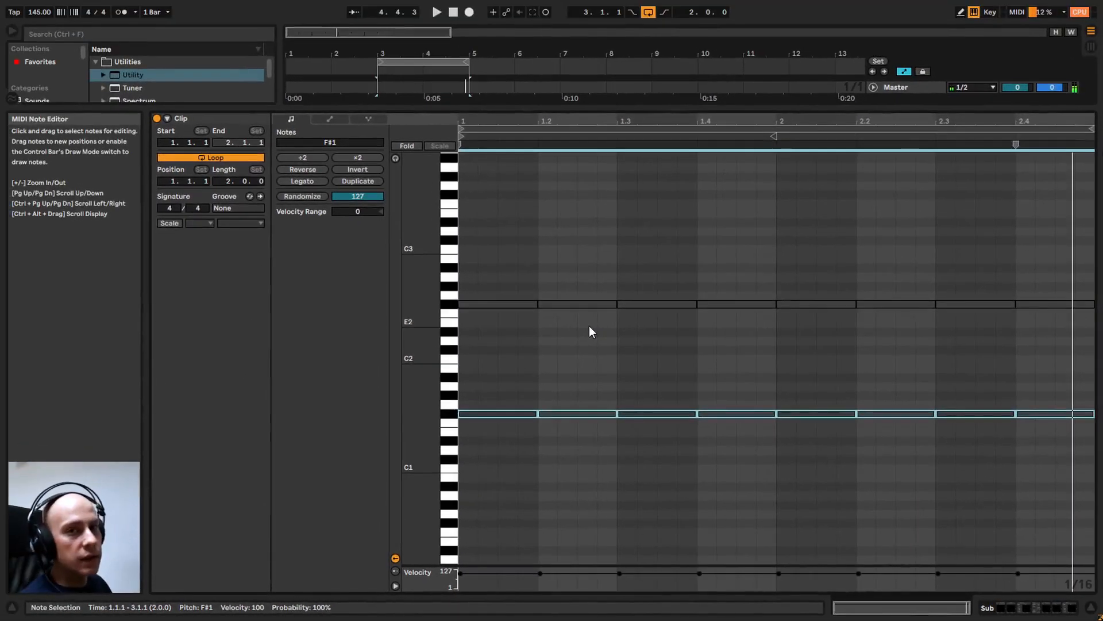
left_click_drag(1063, 444, 525, 443)
left_click(526, 444)
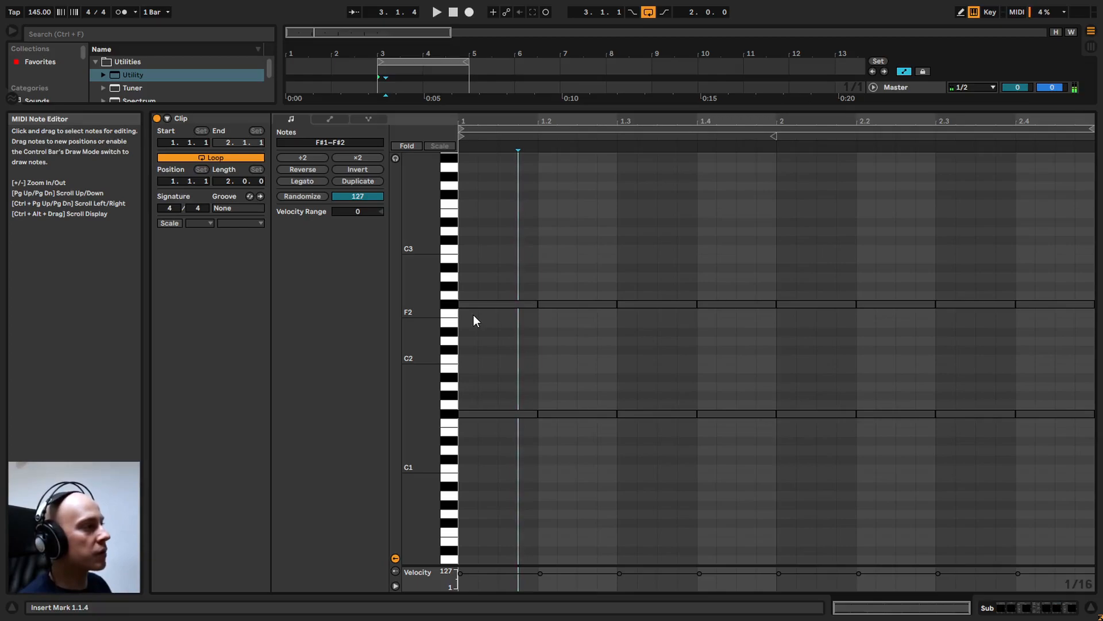
key("space")
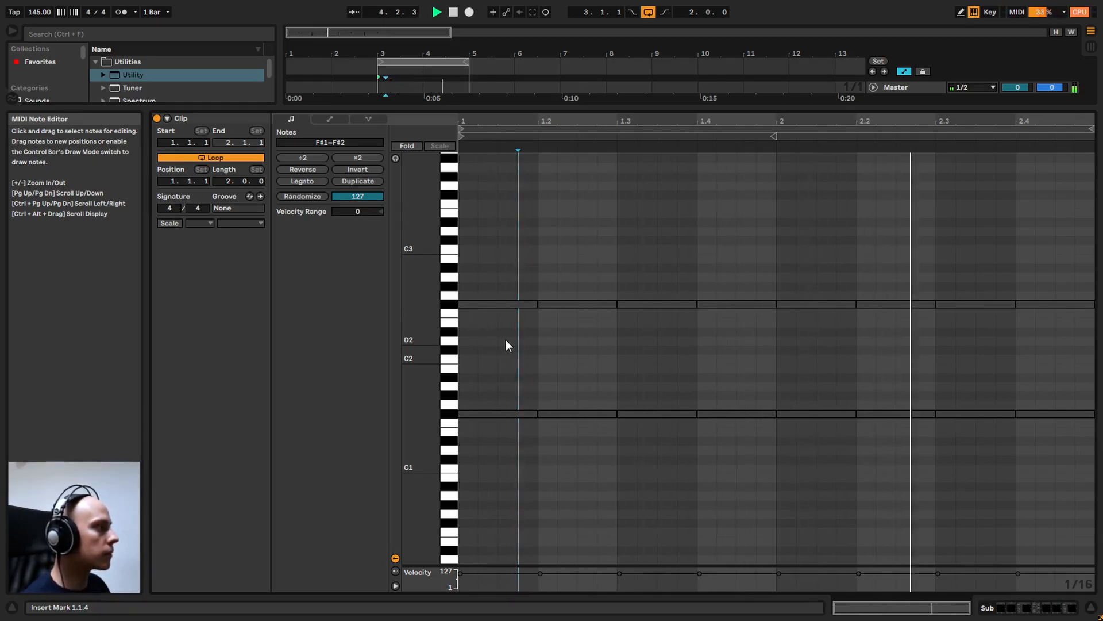
left_click_drag(506, 337, 1040, 254)
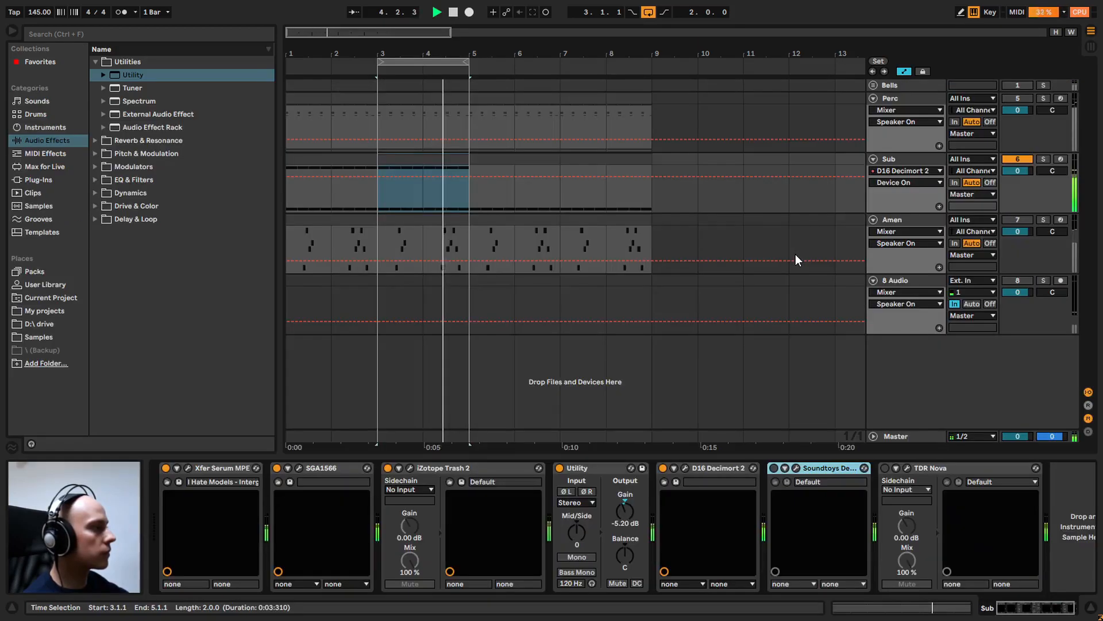
Return to the Sub track's device chain and stop playback
key("shift+Tab")
key("space")
left_click(757, 324)
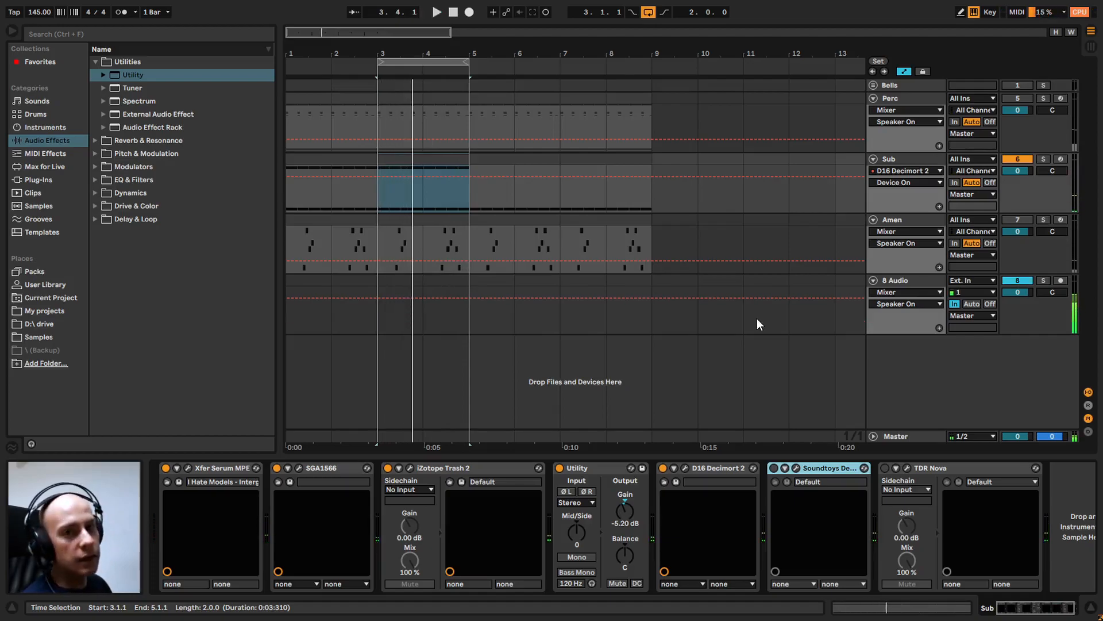
Open the Soundtoys Decapitator interface on the Sub track and enable the device
left_click(796, 468)
left_click_drag(653, 153, 627, 120)
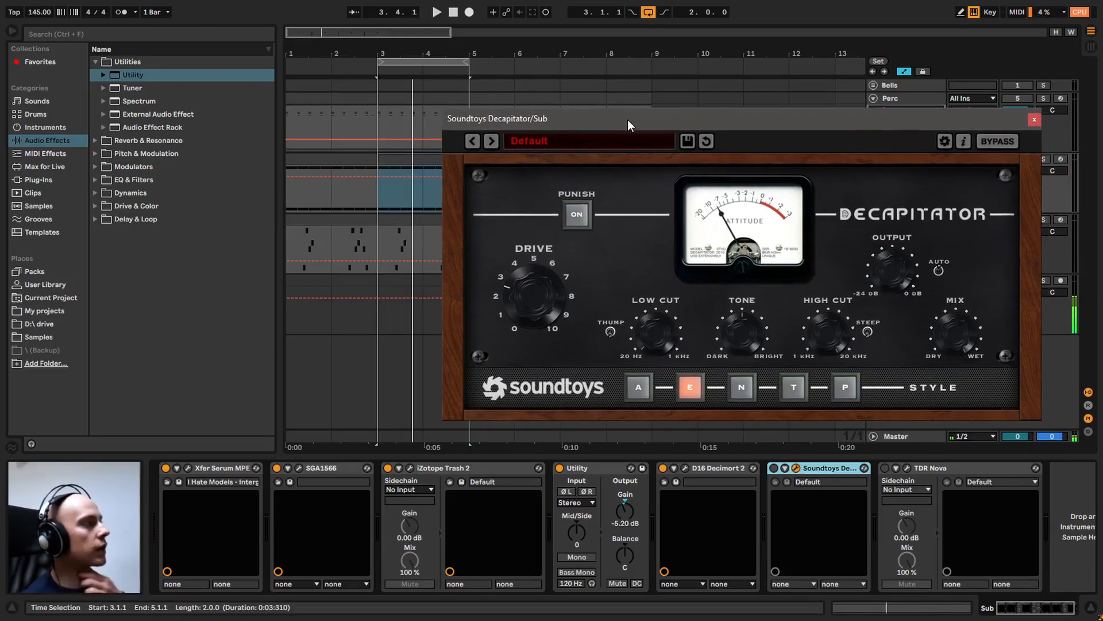
left_click(774, 468)
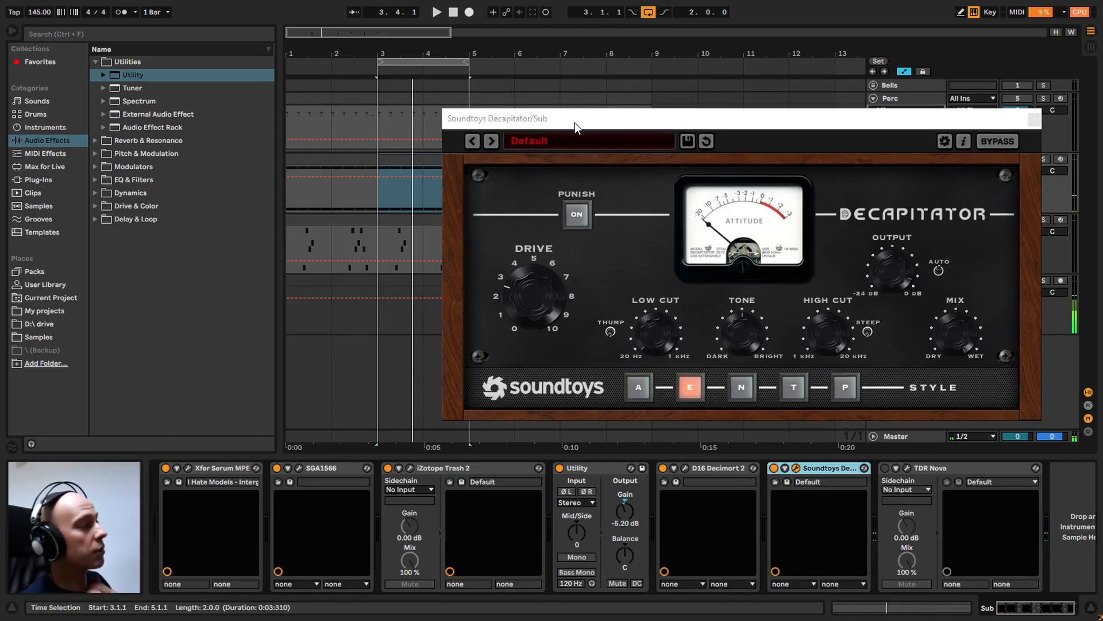
left_click_drag(574, 123, 448, 116)
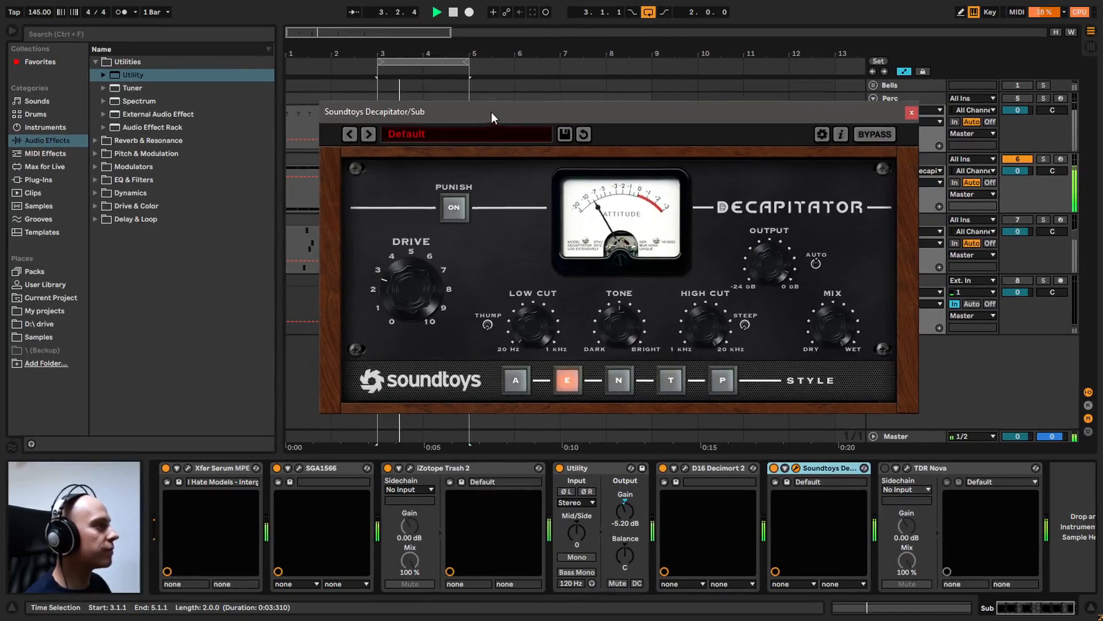
Play the looped Sub clip and compare its sound with Decapitator off and on, leaving the device on and stopping playback
left_click_drag(400, 93, 612, 85)
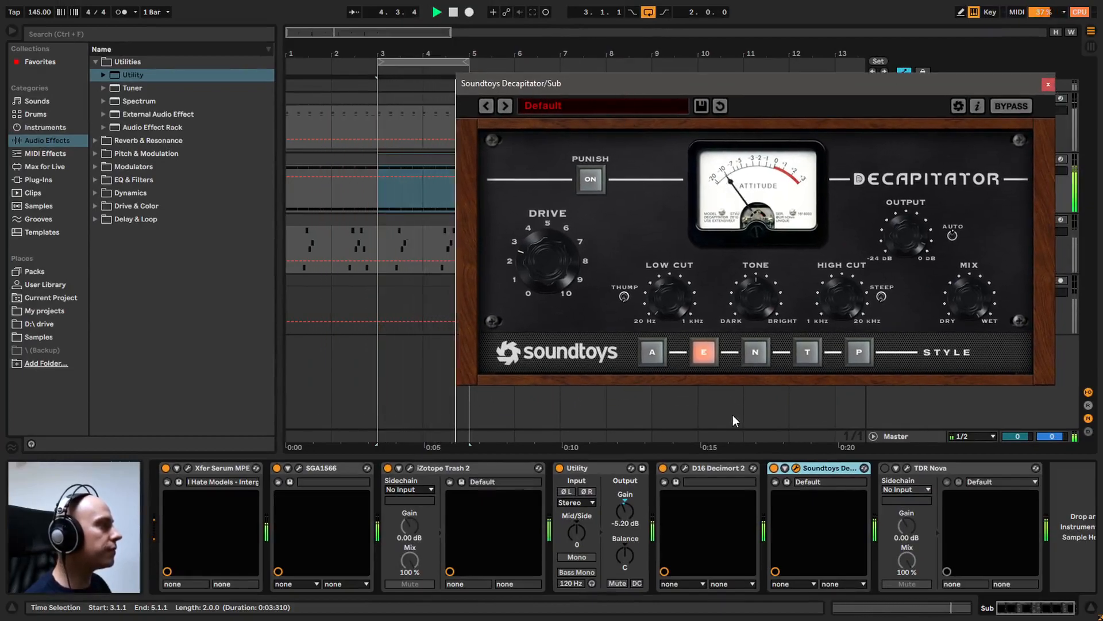
left_click(774, 468)
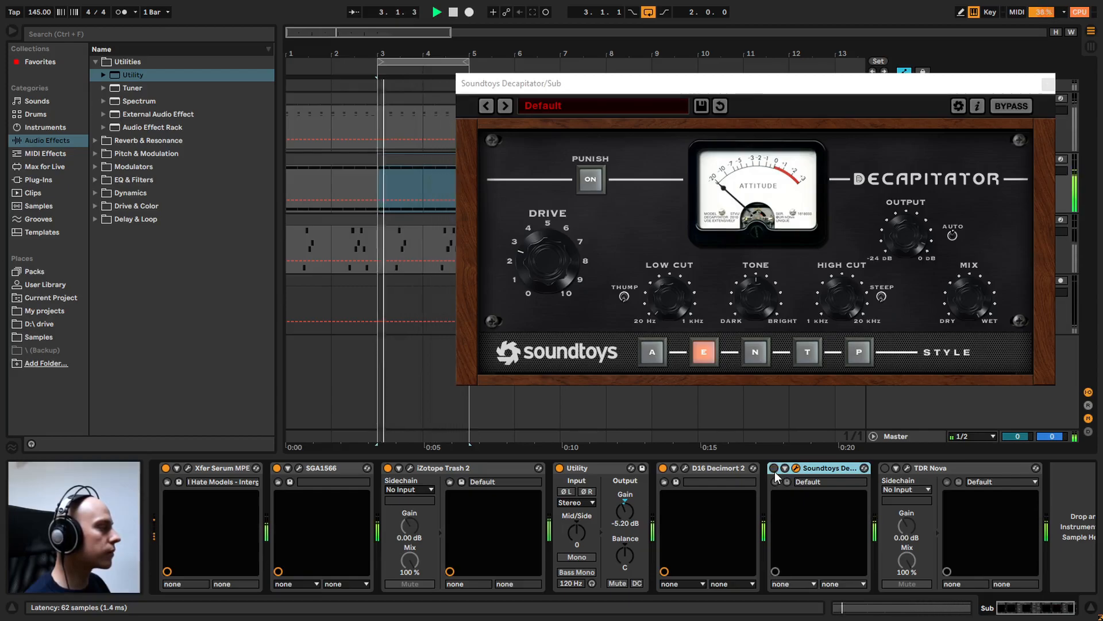
left_click(774, 468)
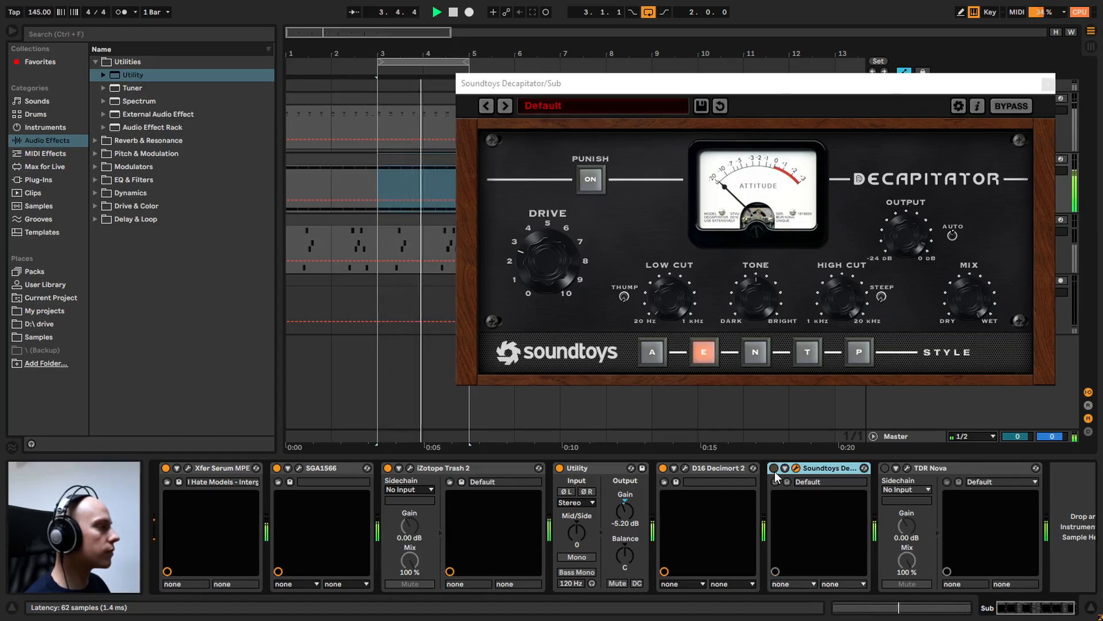
left_click(775, 468)
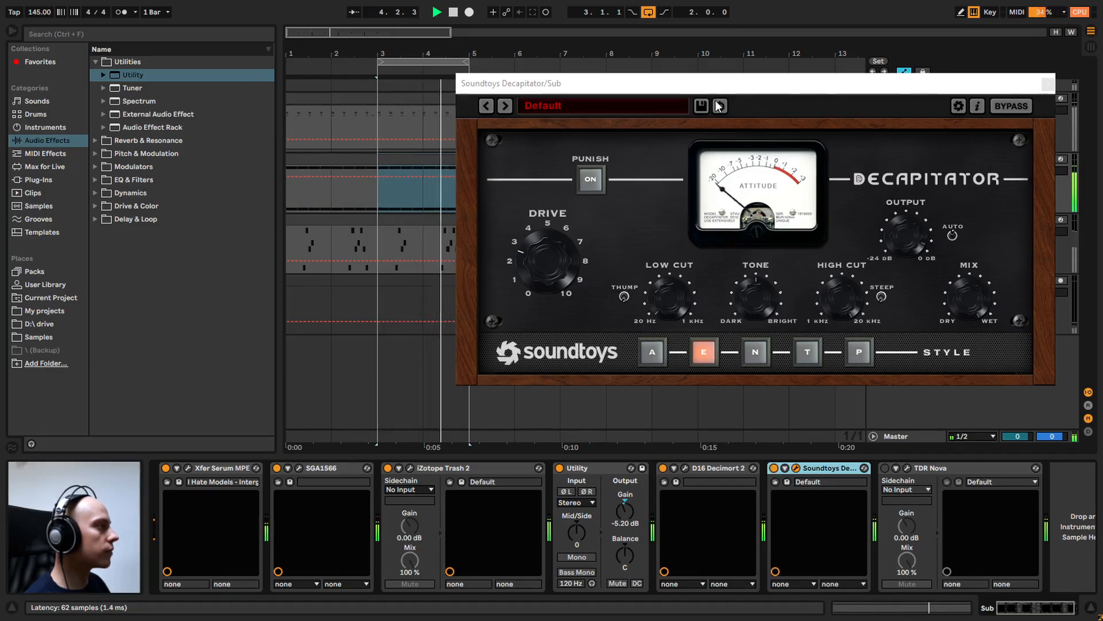
left_click_drag(703, 88, 592, 92)
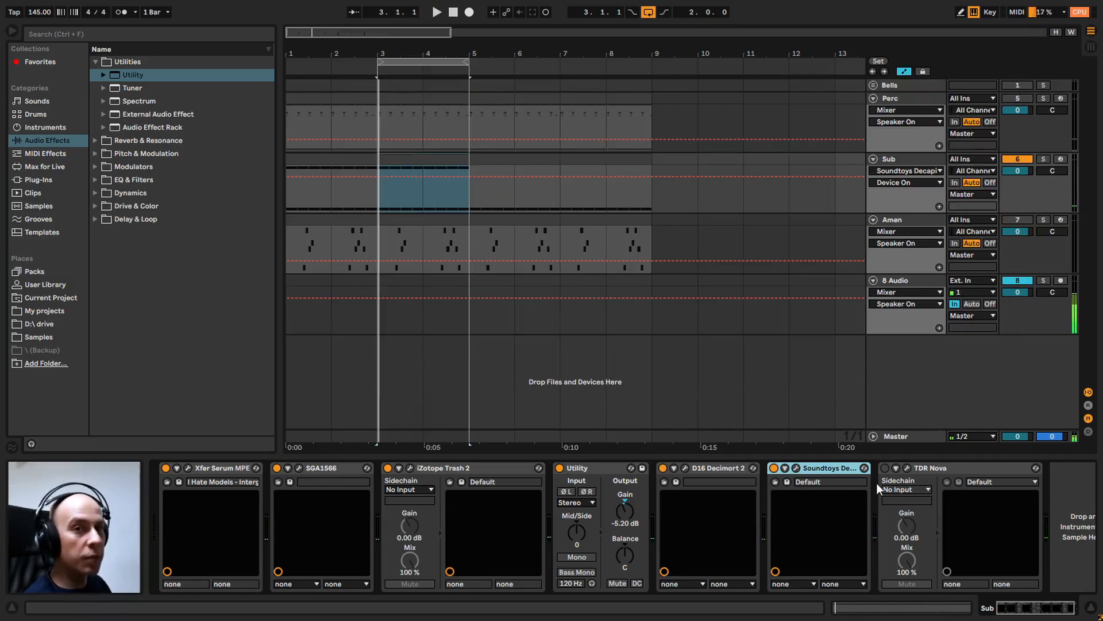
Open the TDR Nova equalizer on the Sub track and enable the device
left_click(907, 468)
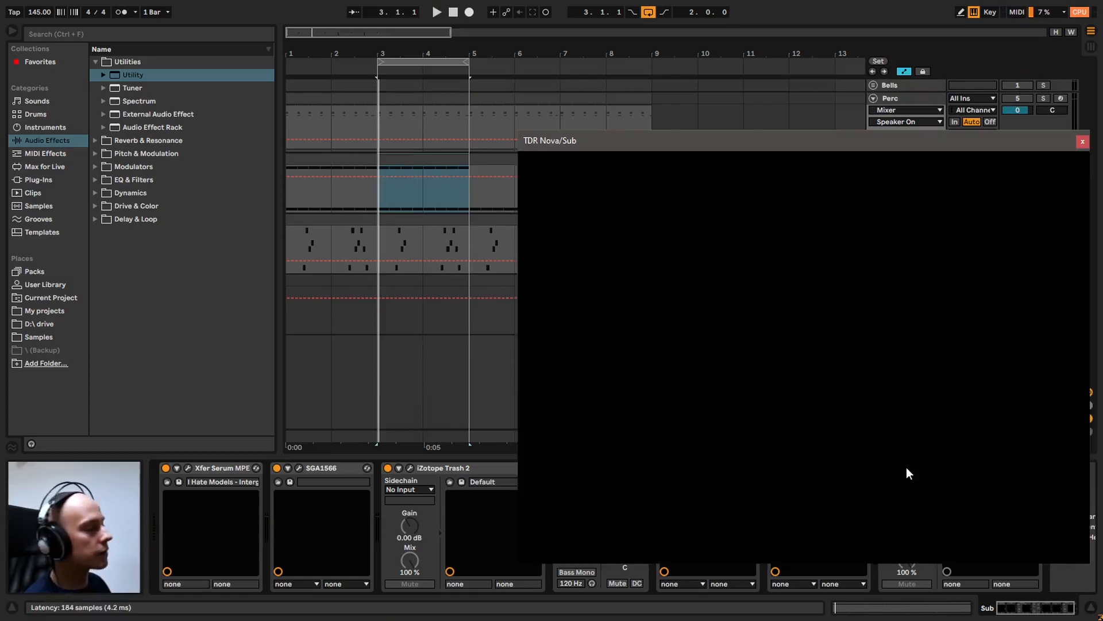
left_click_drag(674, 150, 515, 90)
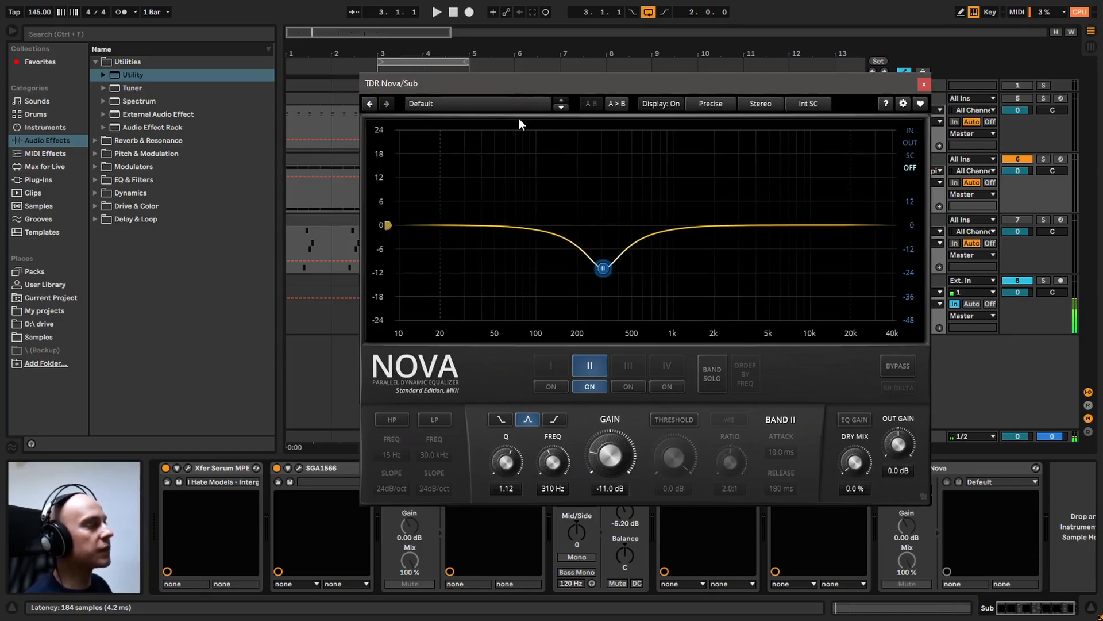
left_click_drag(740, 79, 653, 73)
left_click(885, 468)
left_click_drag(515, 90, 556, 86)
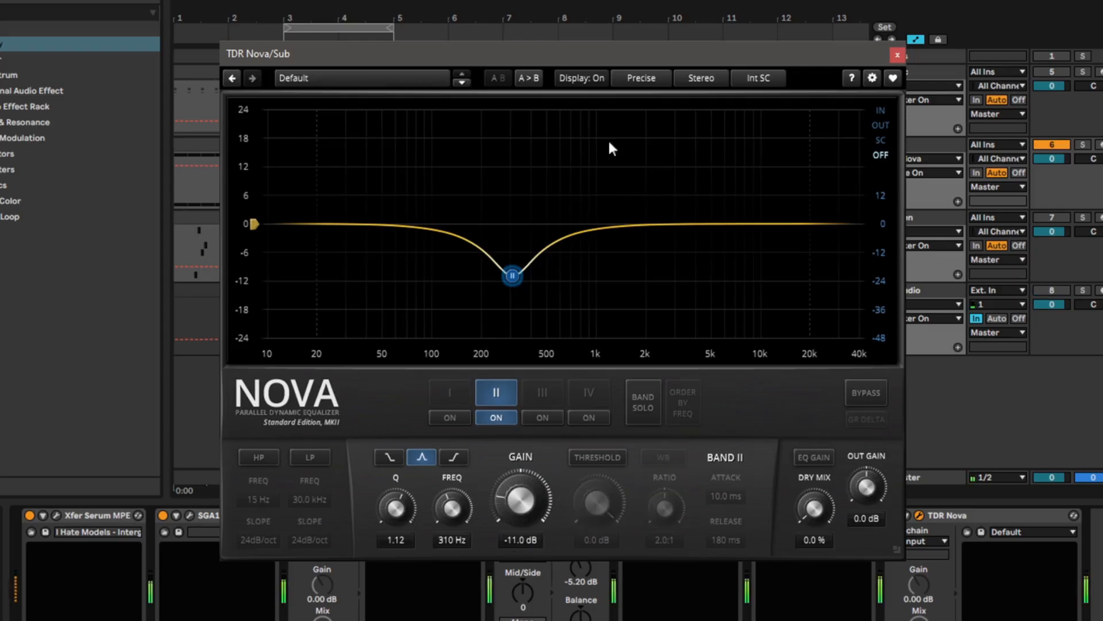
left_click_drag(553, 54, 481, 52)
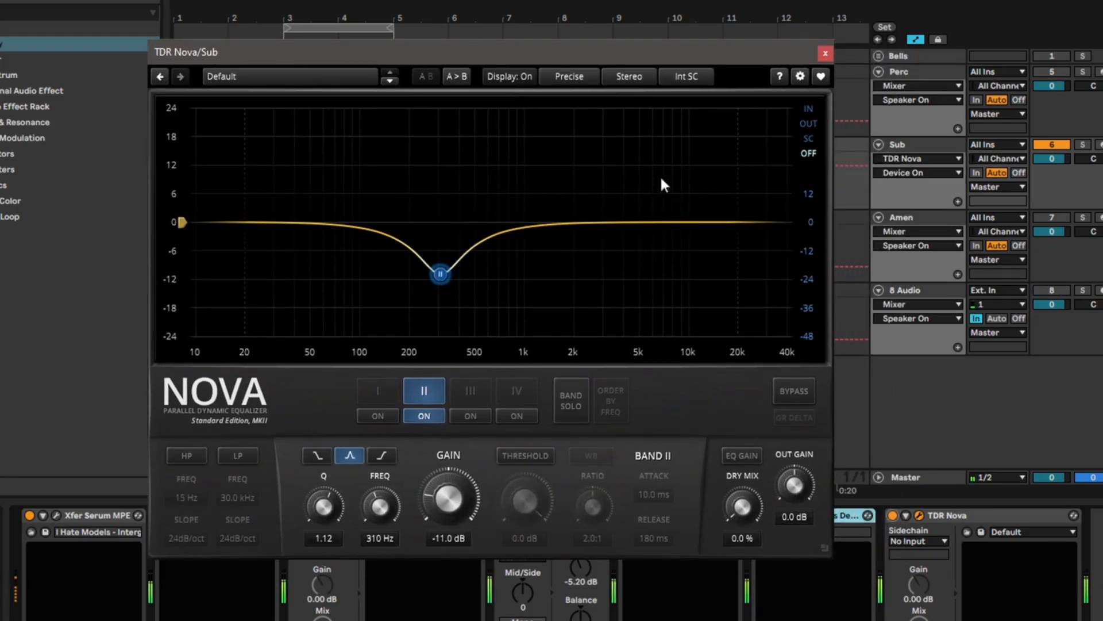
Compare the Sub's sound with TDR Nova bypassed and active during playback, leaving the equalizer active
left_click(784, 392)
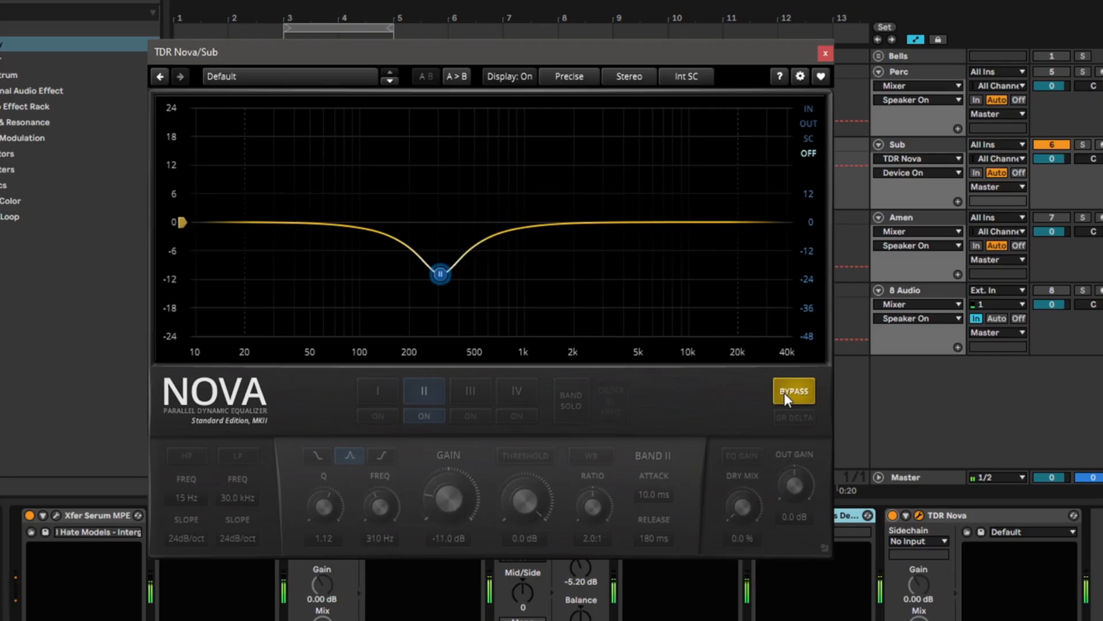
left_click(785, 392)
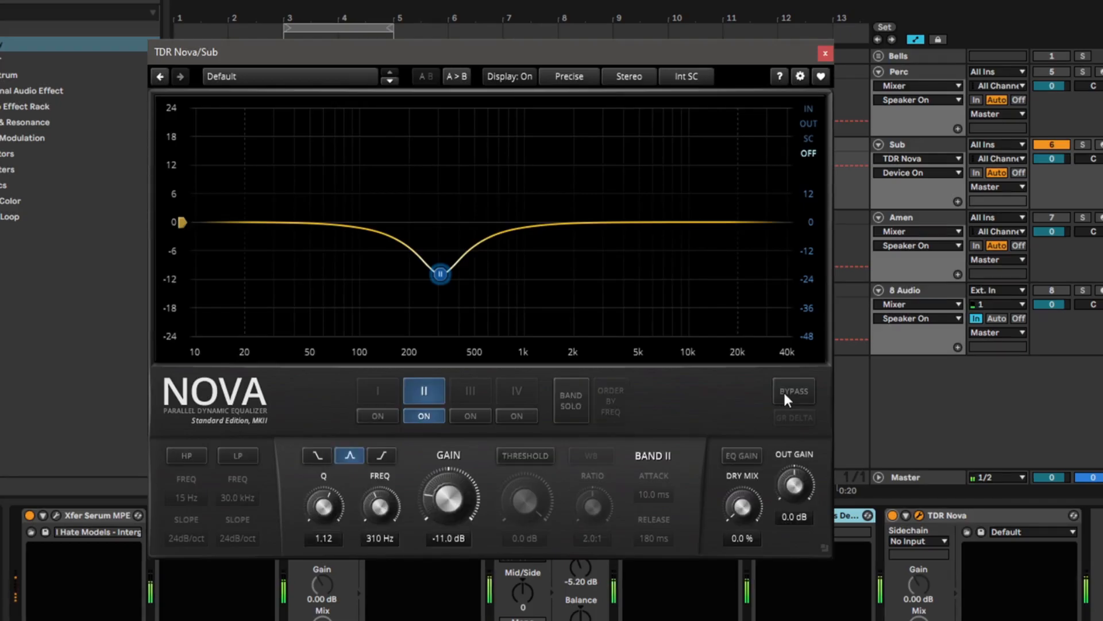
left_click(785, 392)
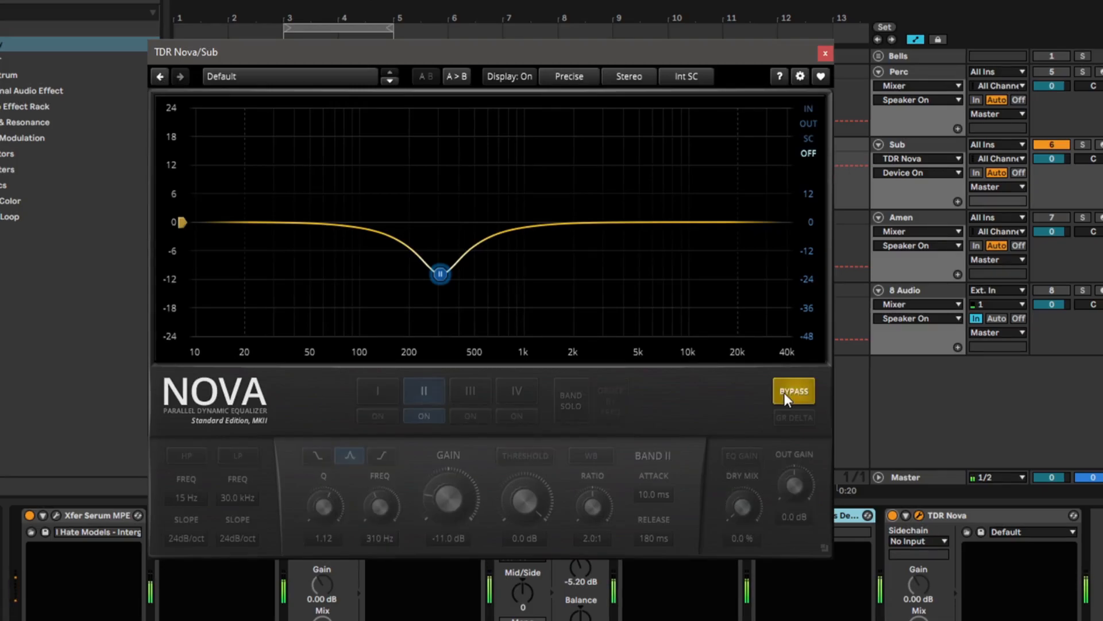
left_click(784, 391)
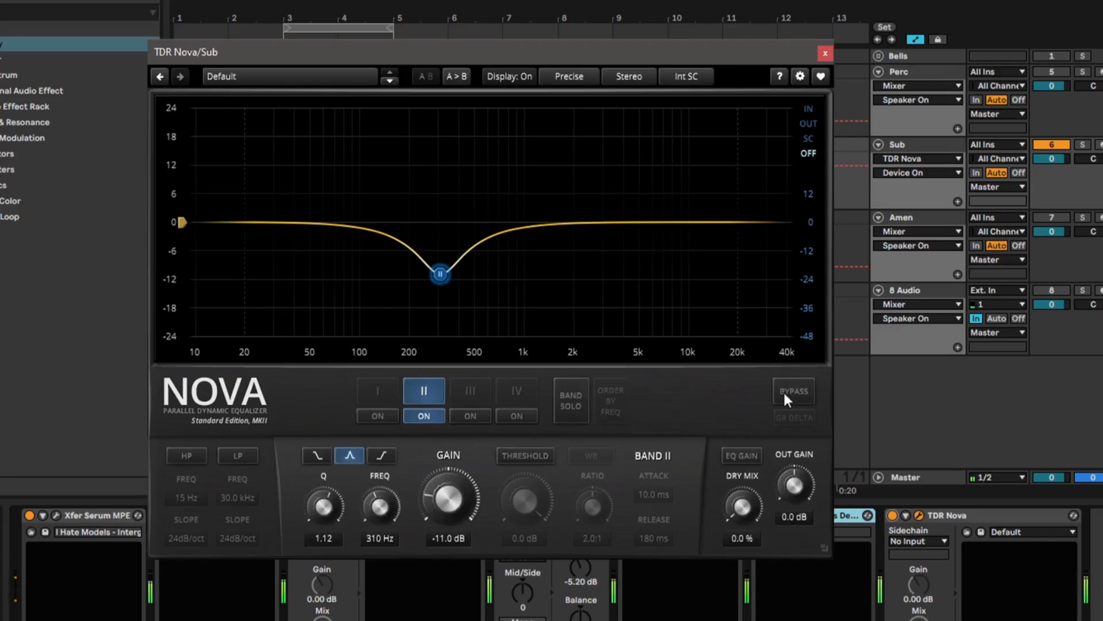